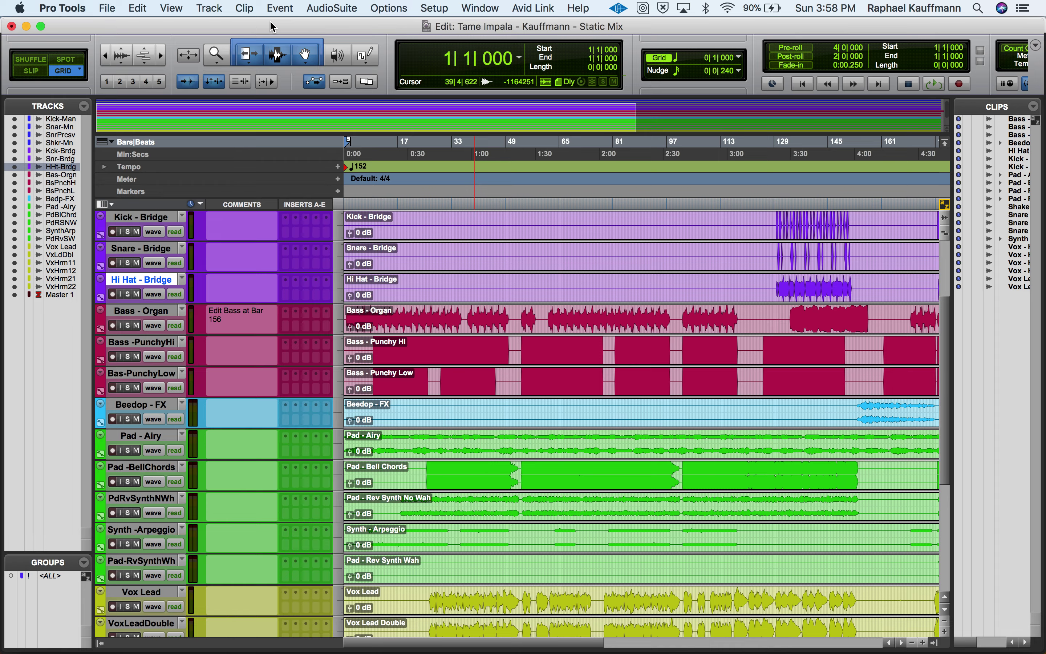
Show the Mix window and raise the volume of Kick - Main to -7.0 dB, Snare - Main to -5.4 dB and Bass-Organ to -8.4 dB
key("super+equal")
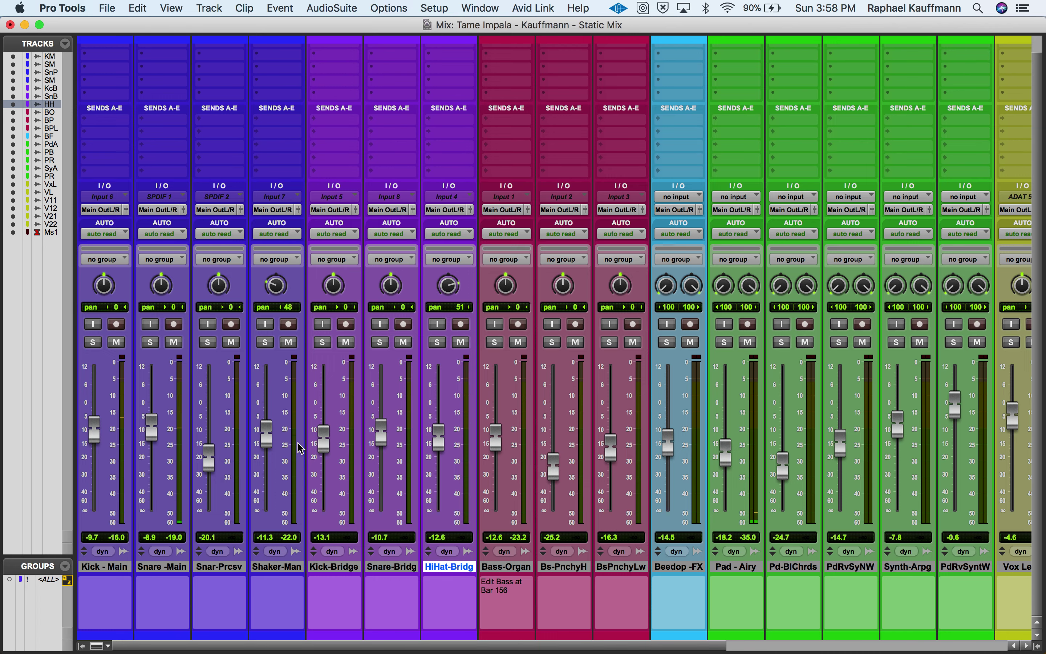
scroll(478, 427, "right", 5)
scroll(478, 428, "right", 3)
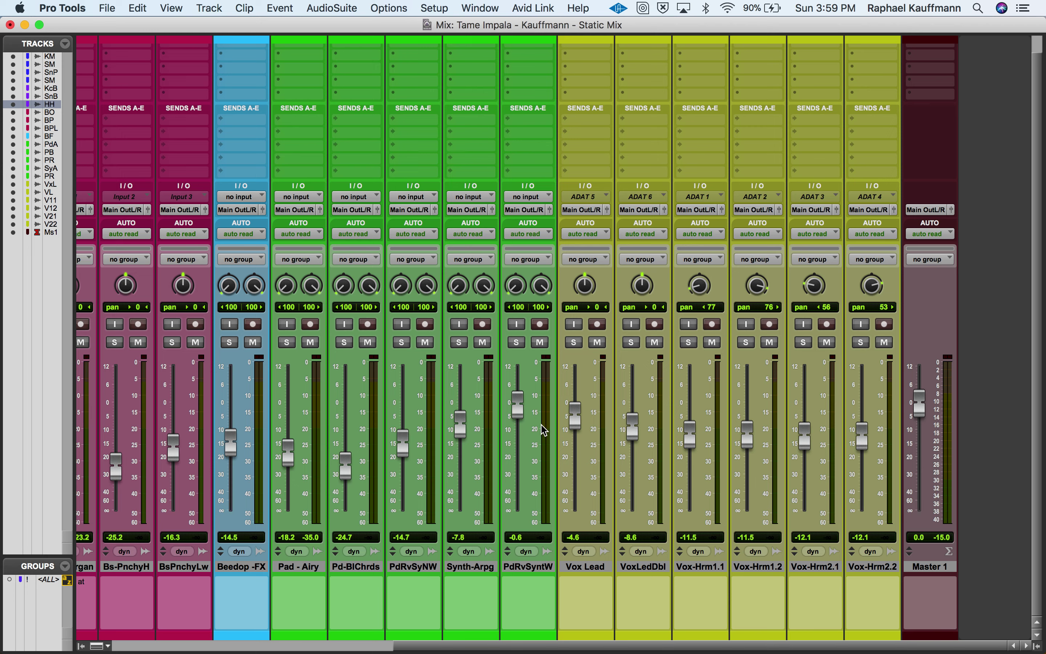
scroll(541, 429, "left", 10)
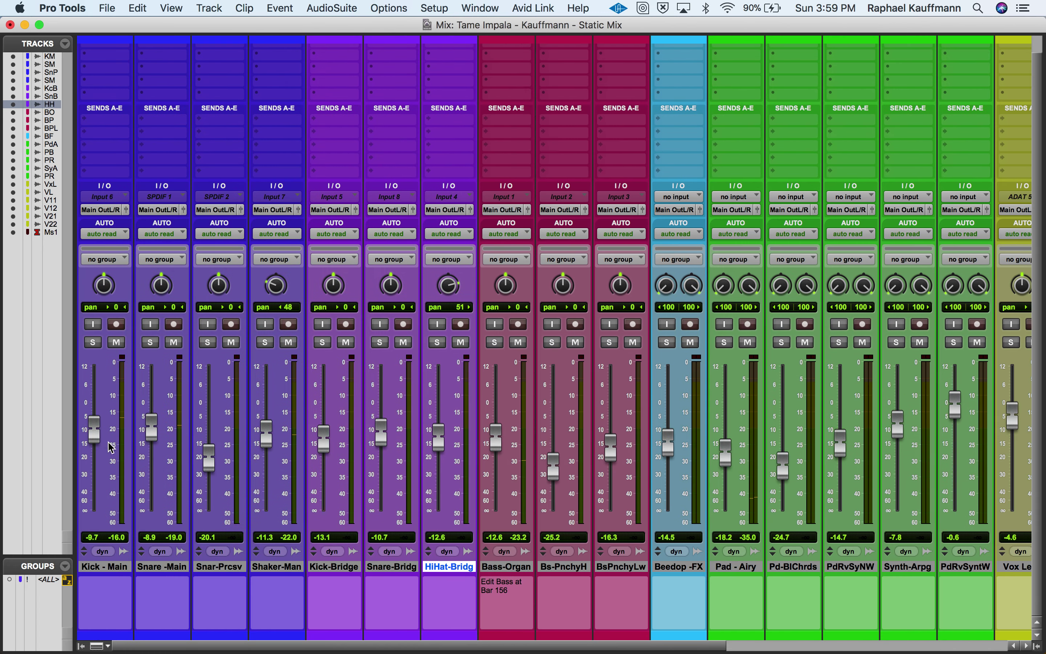
left_click_drag(93, 431, 152, 417)
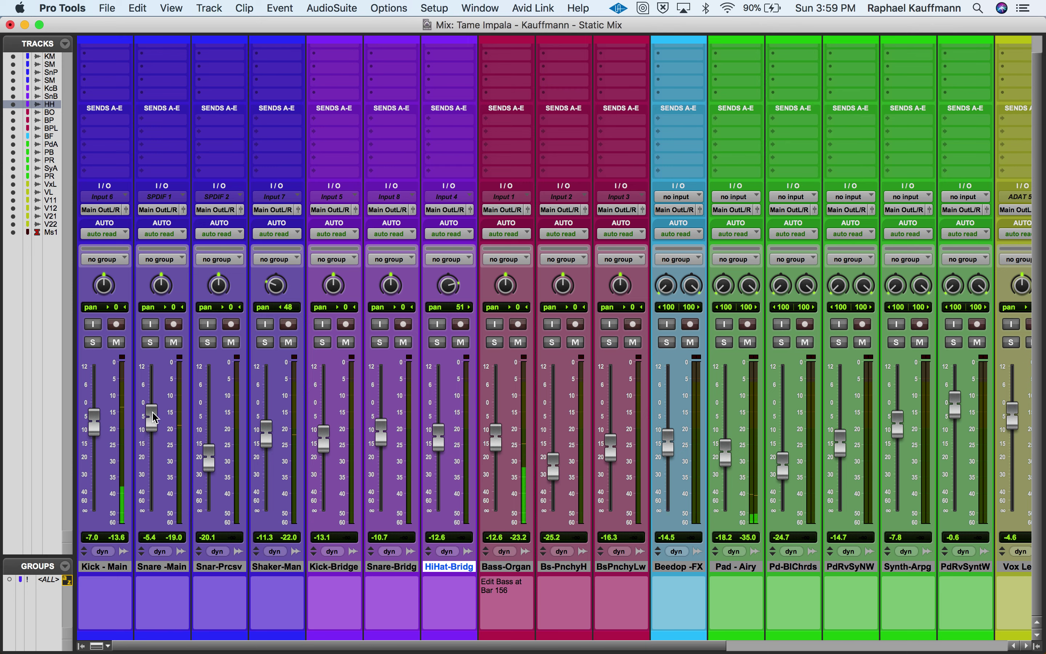
left_click_drag(500, 439, 498, 425)
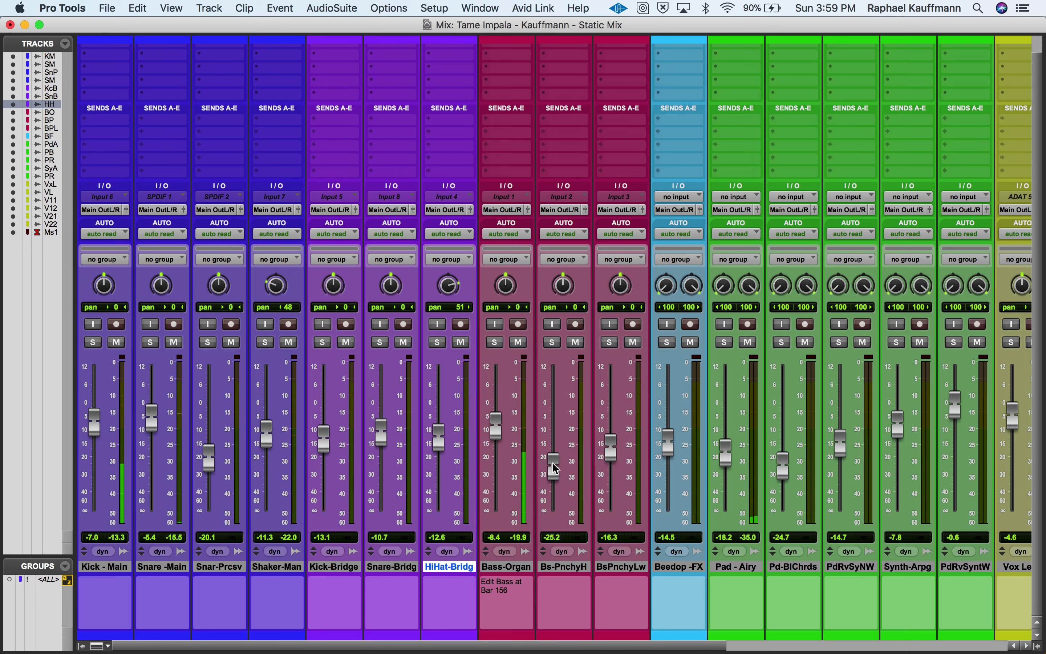
Raise the volume of the low punchy bass to -15.6 dB, Synth-Arpg to -5.7 dB and Pad - Airy to -17.4 dB
scroll(556, 468, "right", 10)
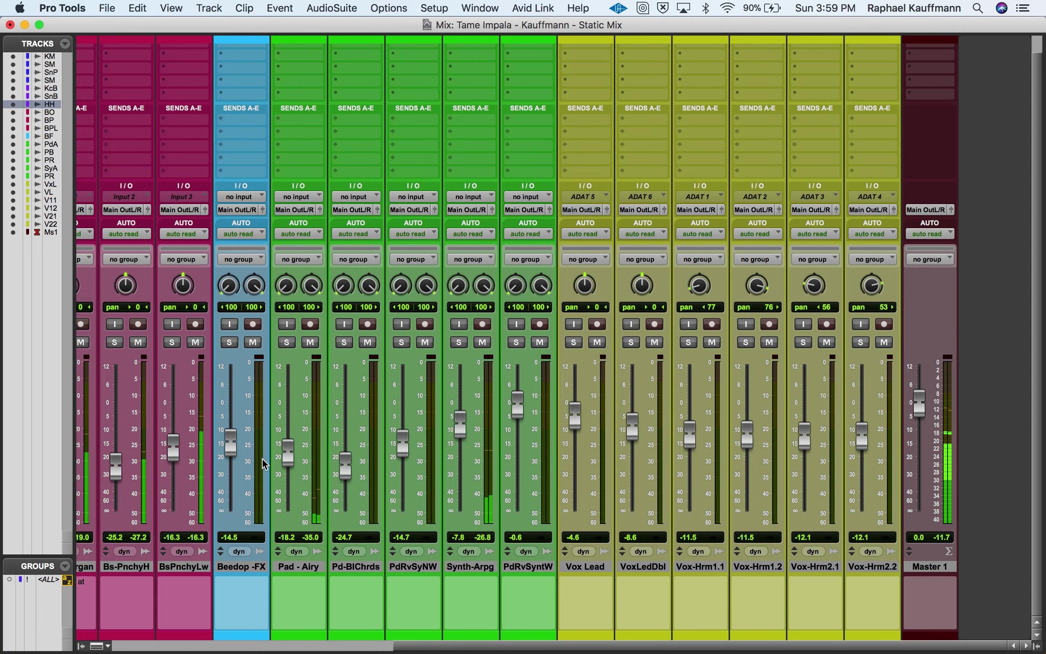
scroll(204, 472, "left", 1)
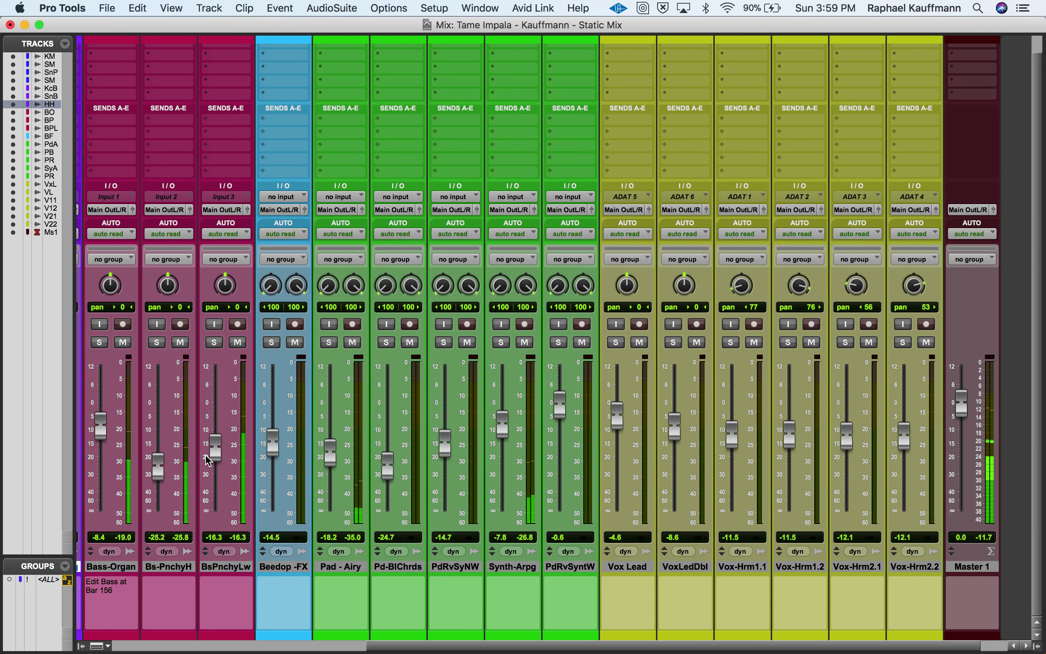
left_click_drag(214, 455, 214, 453)
left_click_drag(503, 430, 504, 420)
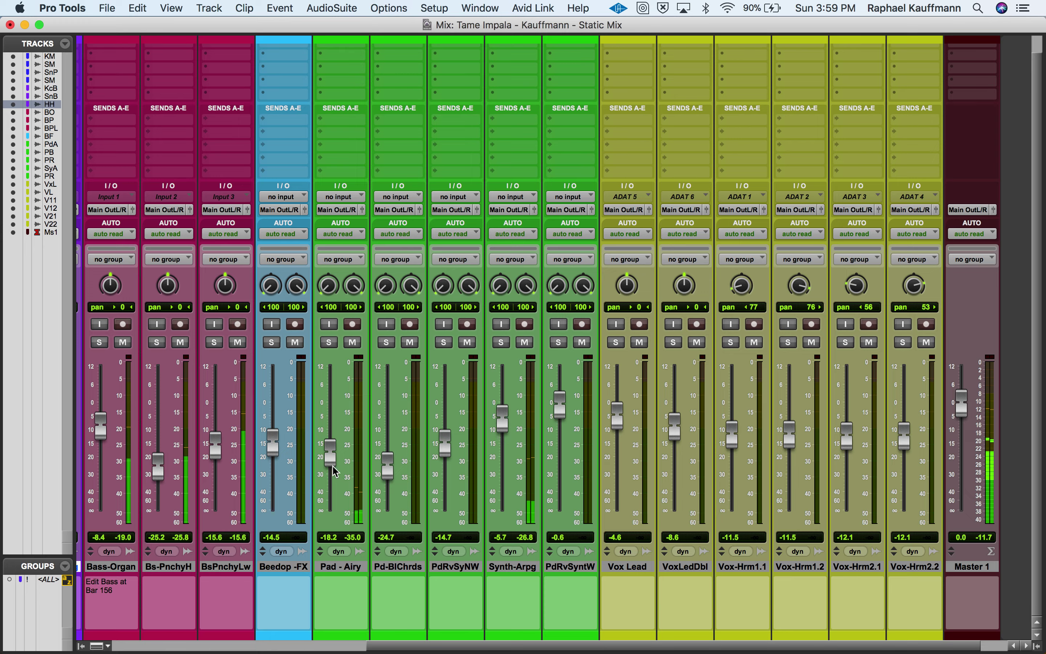
left_click_drag(334, 462, 334, 458)
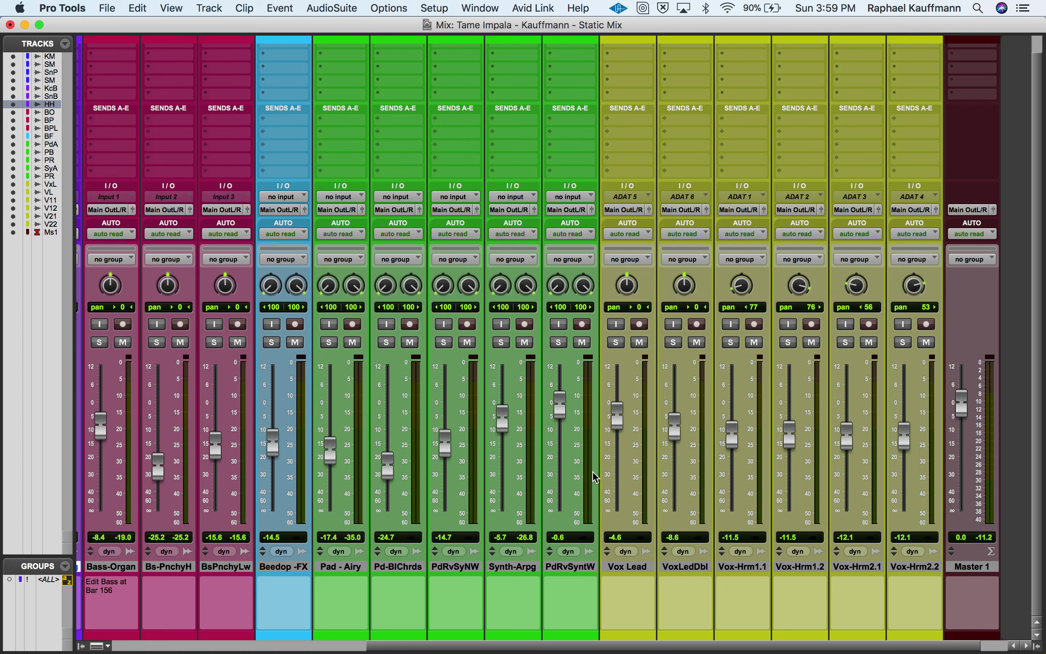
Create a Mix/Edit group named Drums from the Kick - Main, Snare - Main, Snare - Percussive and Shaker - Main tracks
scroll(596, 477, "left", 7)
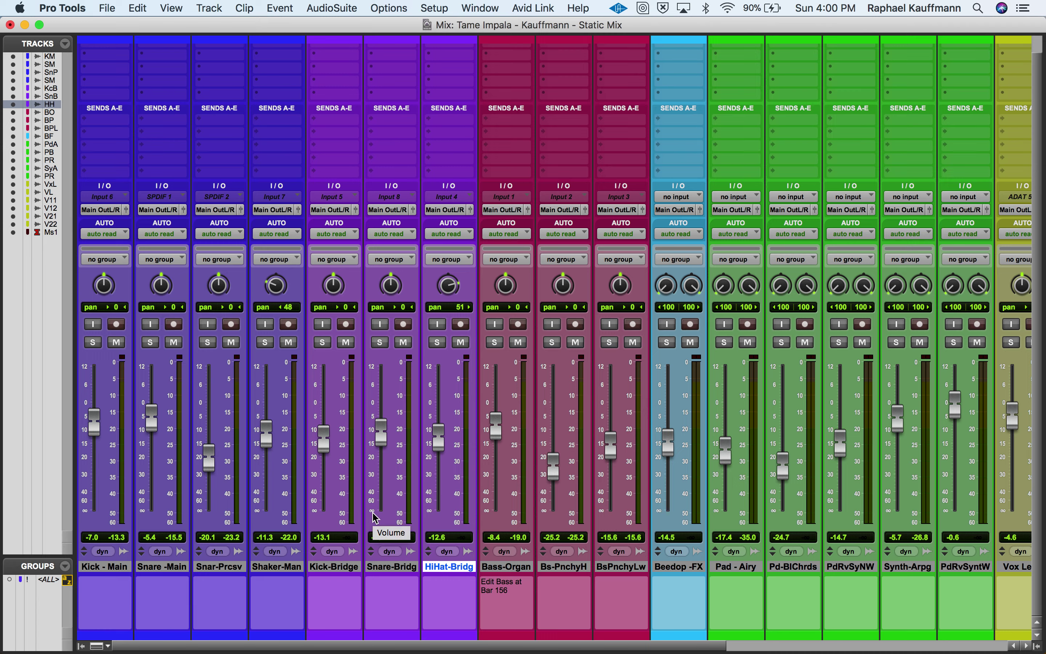
left_click(122, 567)
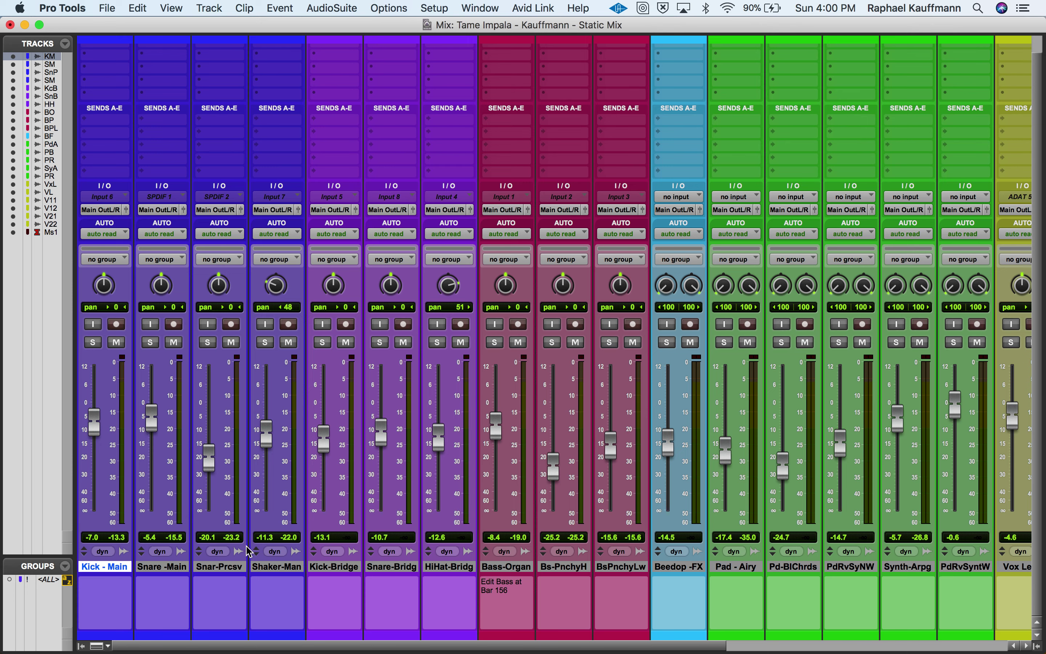
left_click(281, 567, "shift")
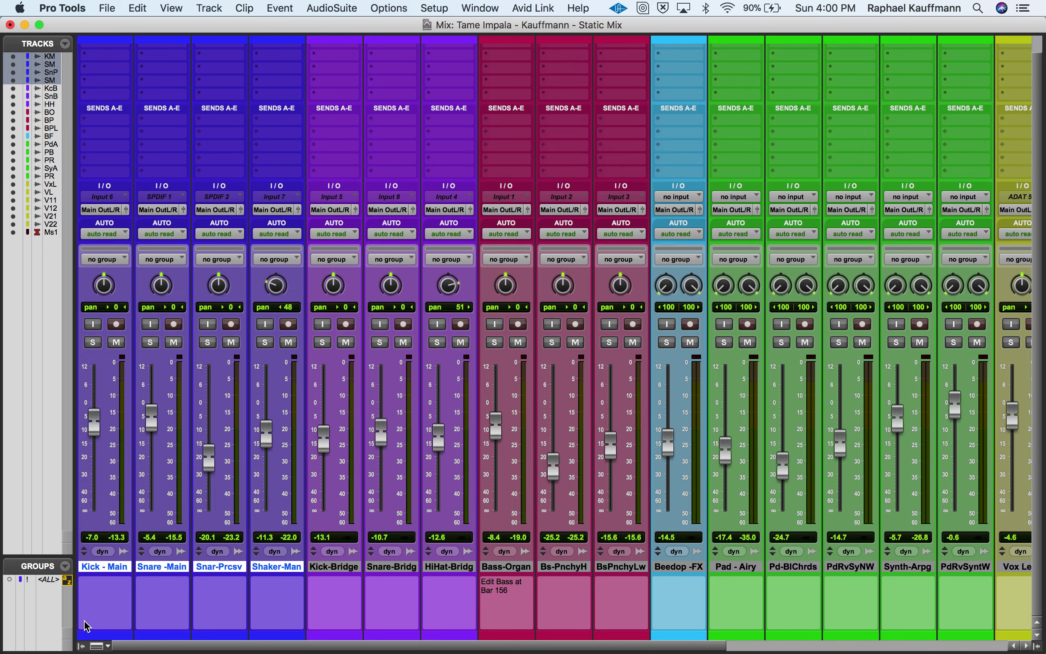
left_click(81, 646)
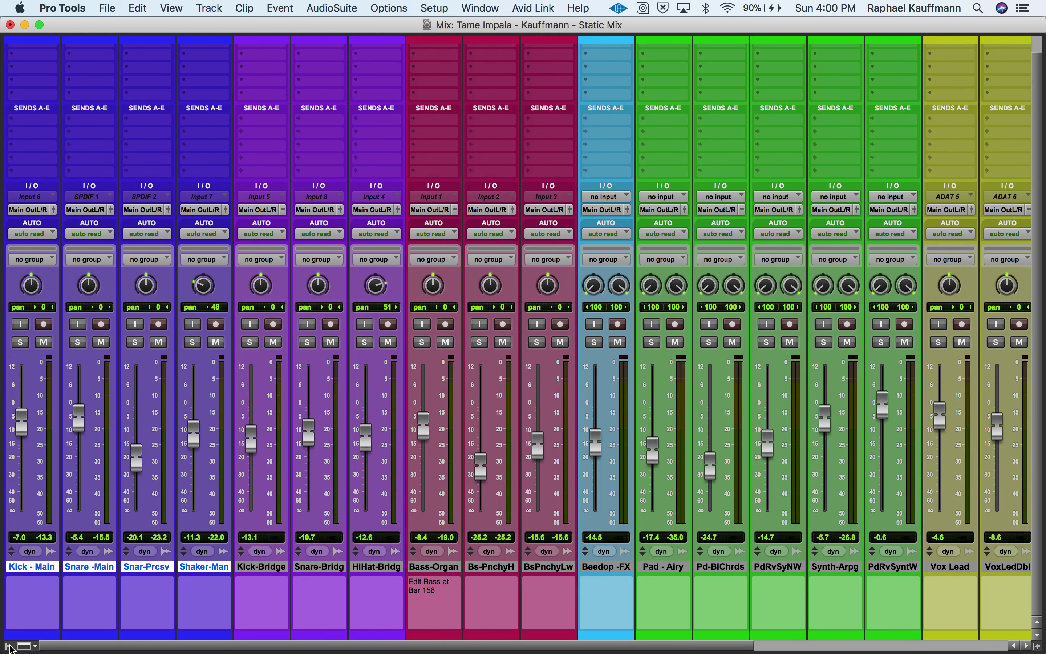
left_click(9, 645)
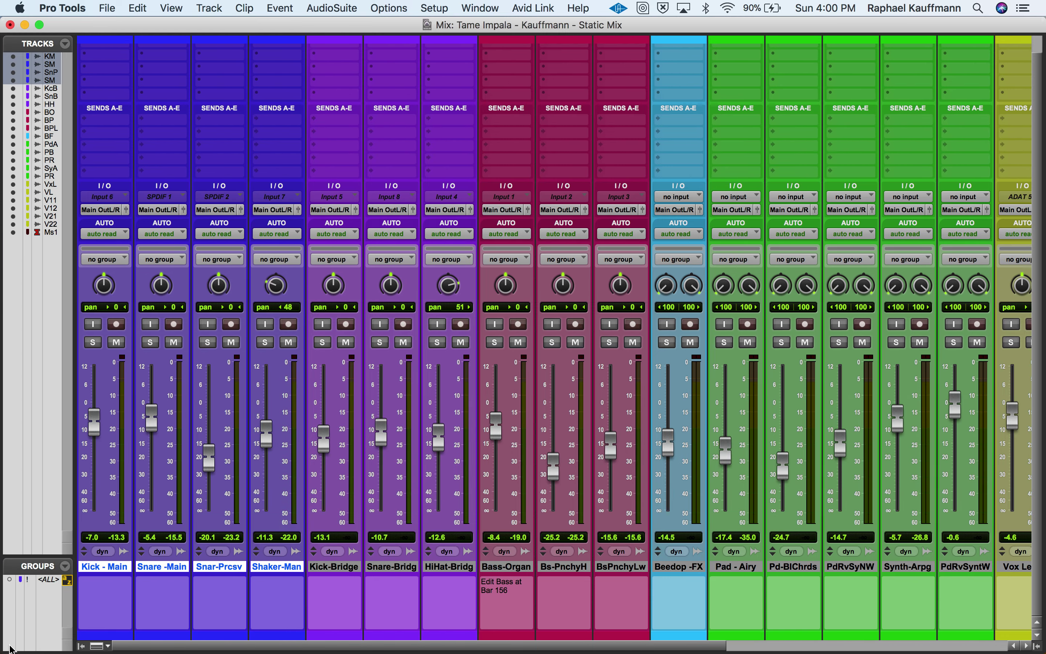
left_click(67, 568)
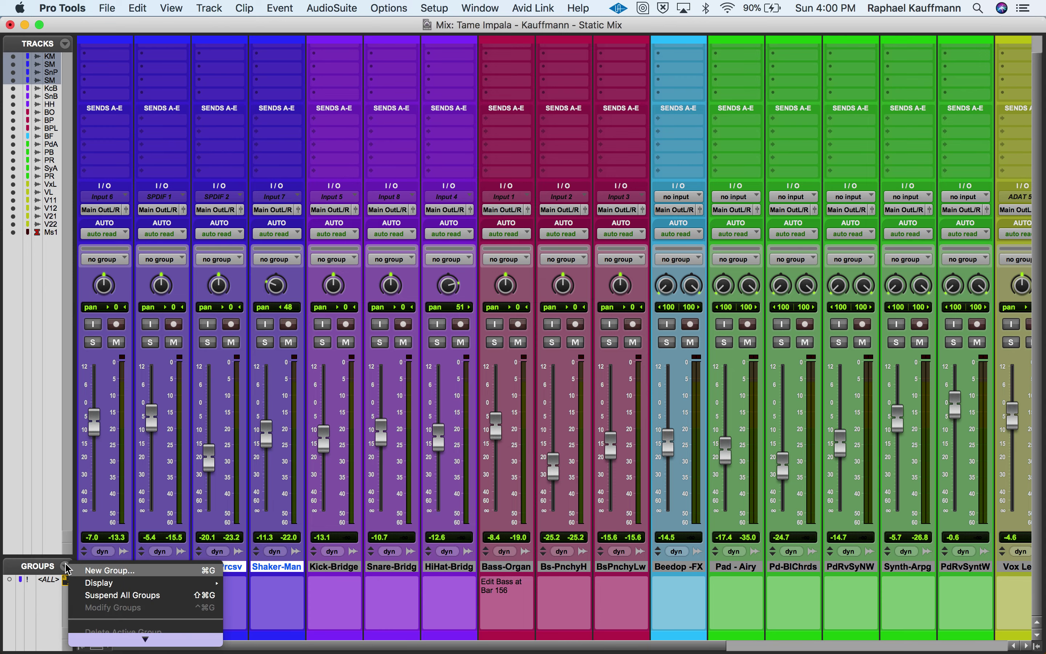
left_click(119, 578)
type("D")
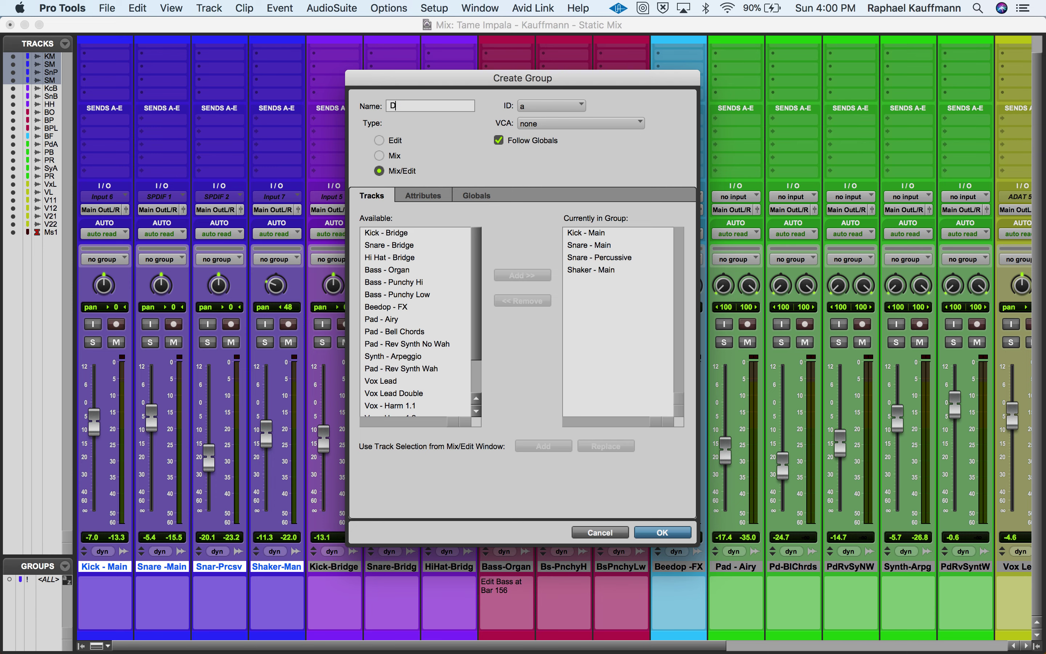
type("rums")
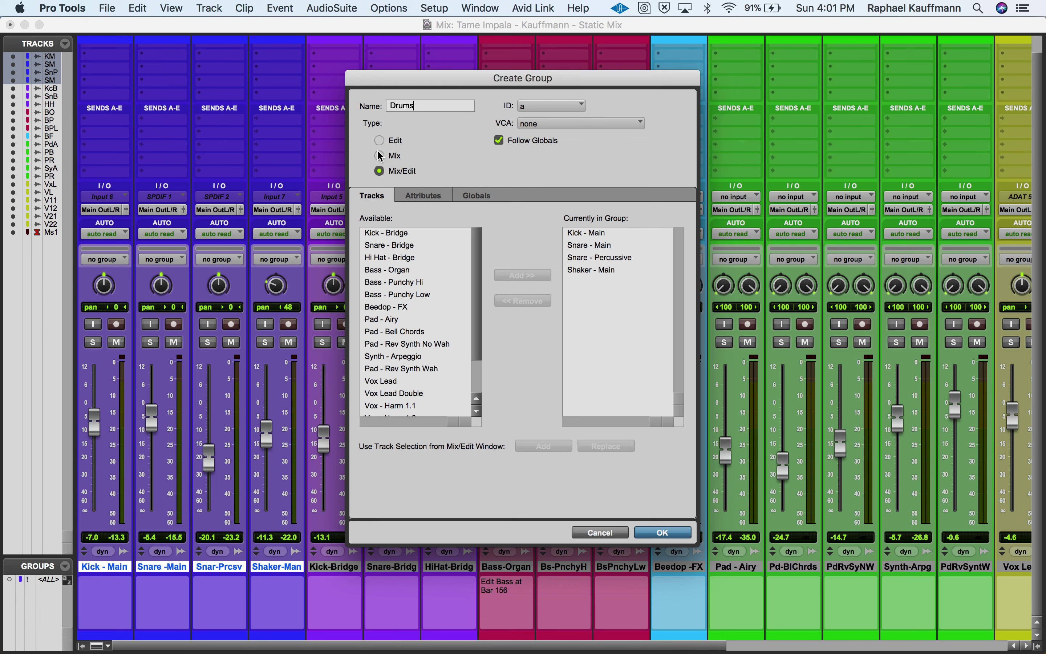
left_click(674, 538)
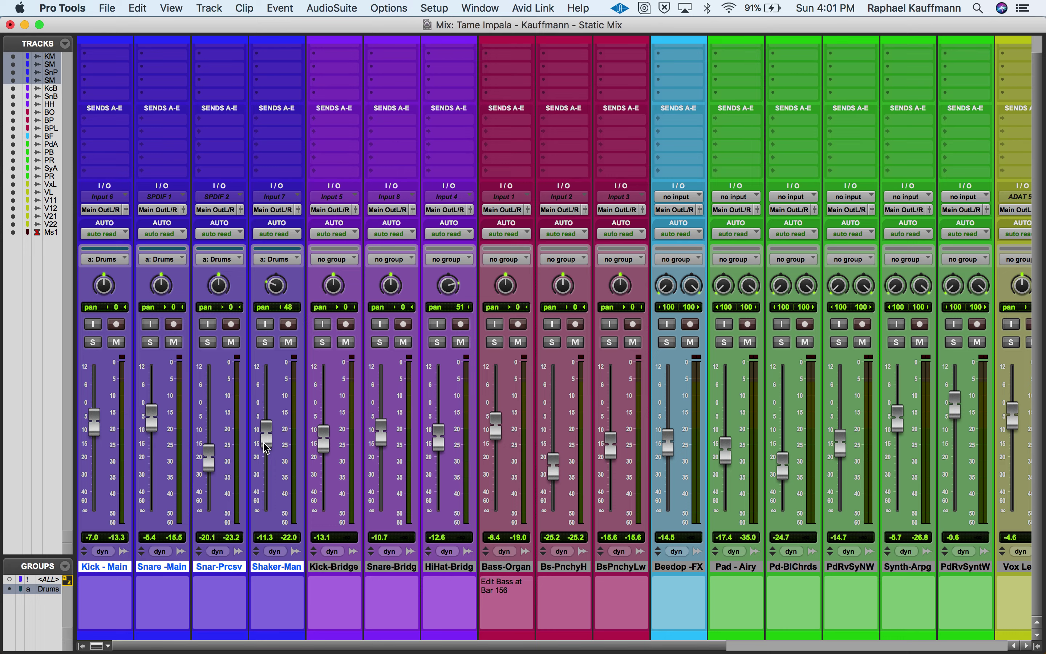
Raise the grouped drum faders together until Shaker - Main is at -11.0 dB, and switch the Drums group off and on again
left_click_drag(268, 439, 271, 431)
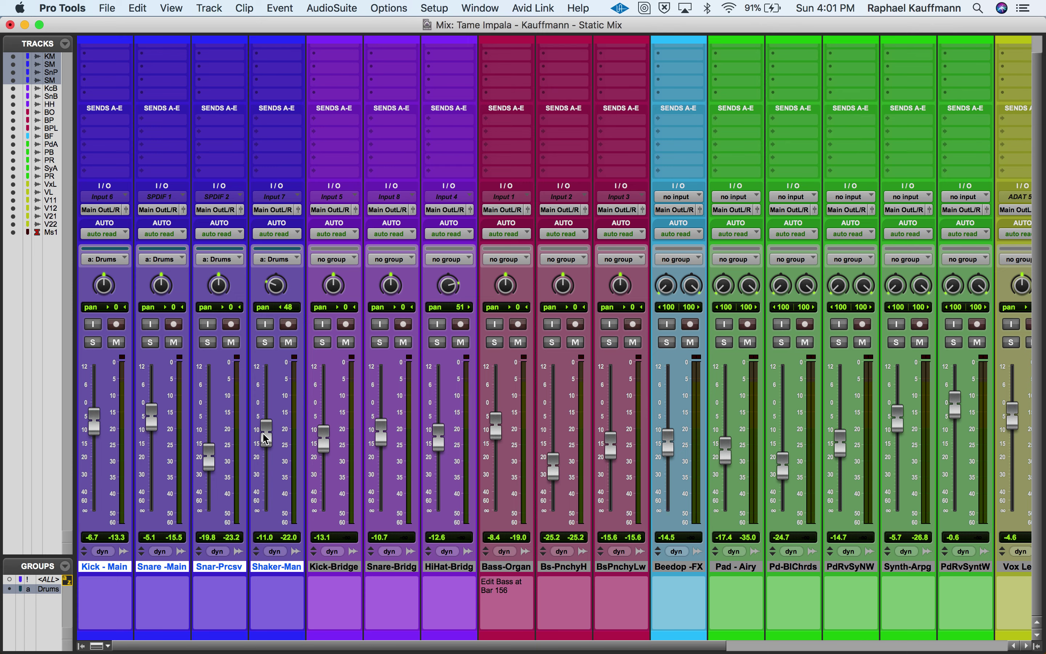
left_click(51, 589)
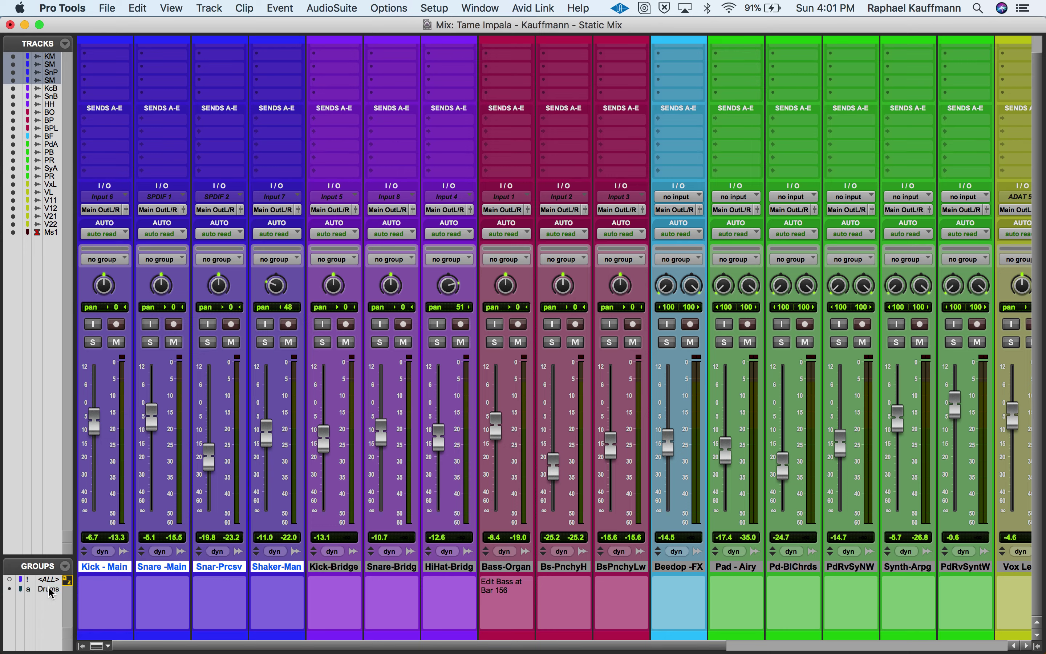
left_click(51, 590)
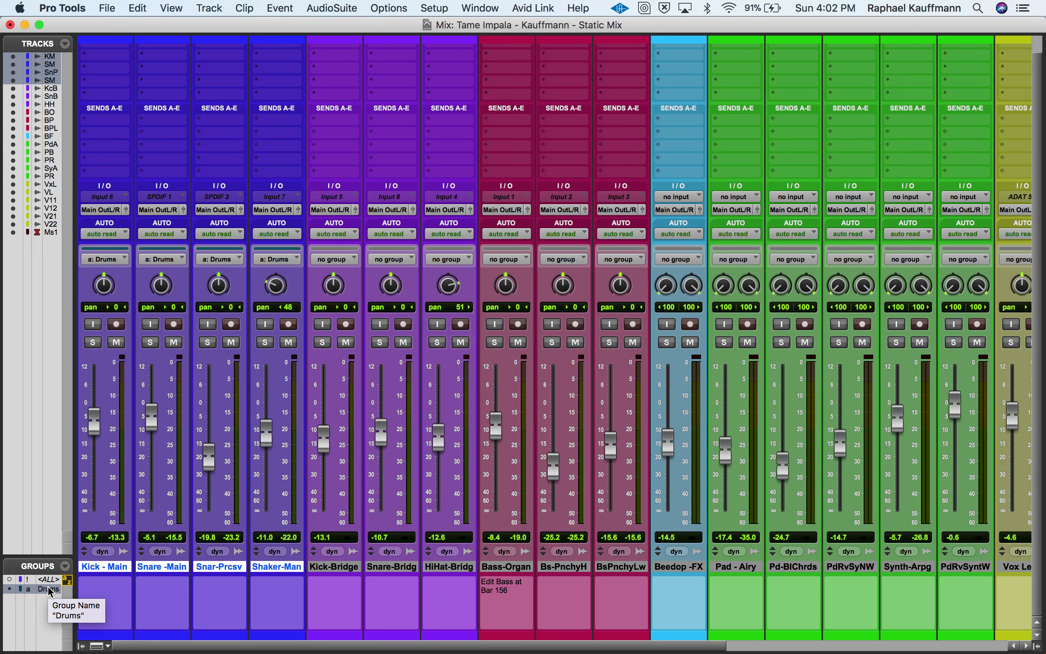
Disable the Drums group, set only the Snare - Percussive fader to -19.5 dB, and enable the group again
left_click(51, 589)
left_click_drag(212, 464, 211, 465)
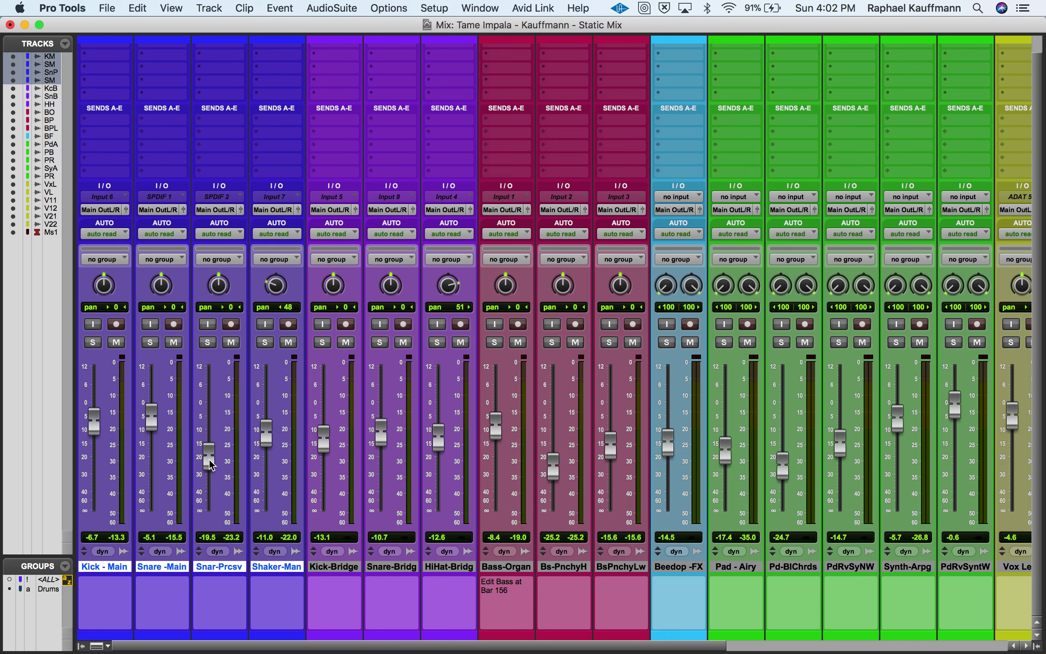
left_click(48, 590)
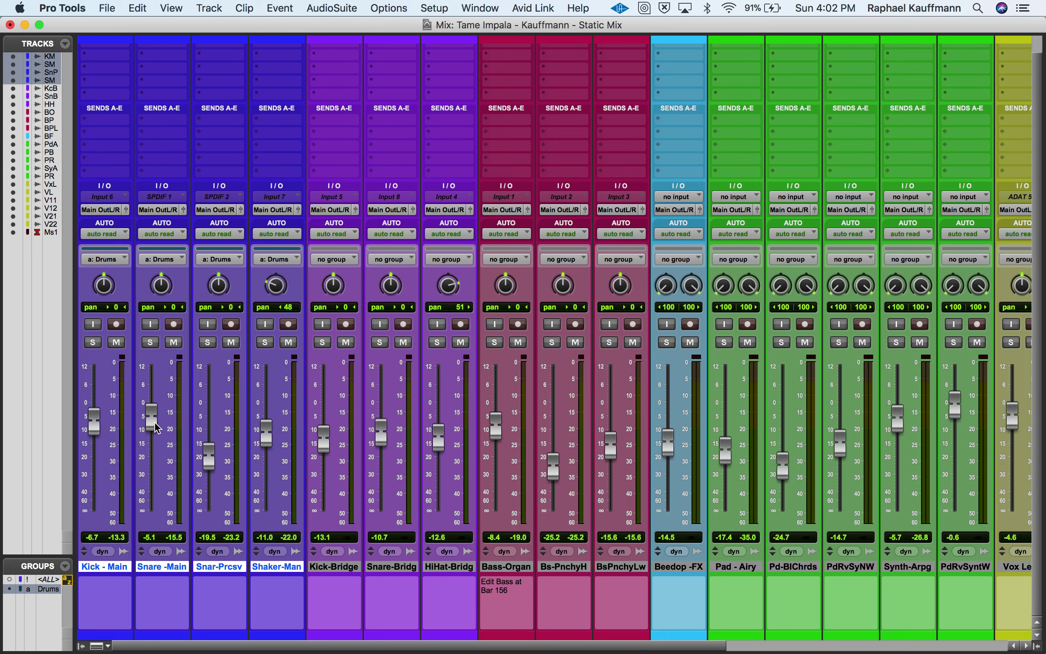
Raise the grouped drum faders together until Snare - Main is at -4.3 dB, leaving the Drums group active
left_click_drag(156, 429, 157, 425)
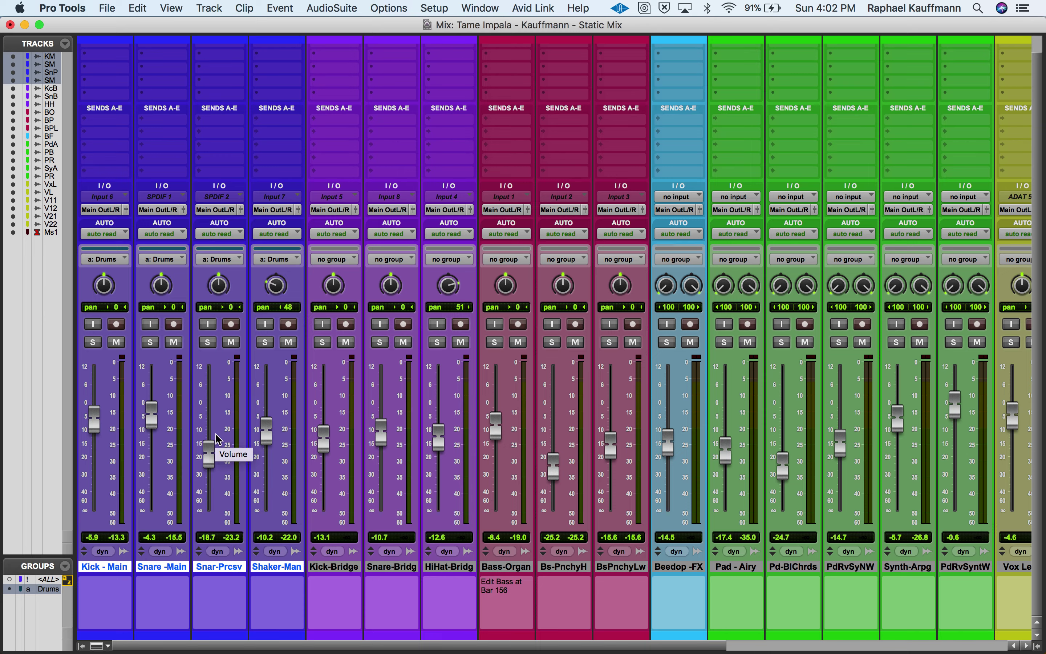
left_click(50, 590)
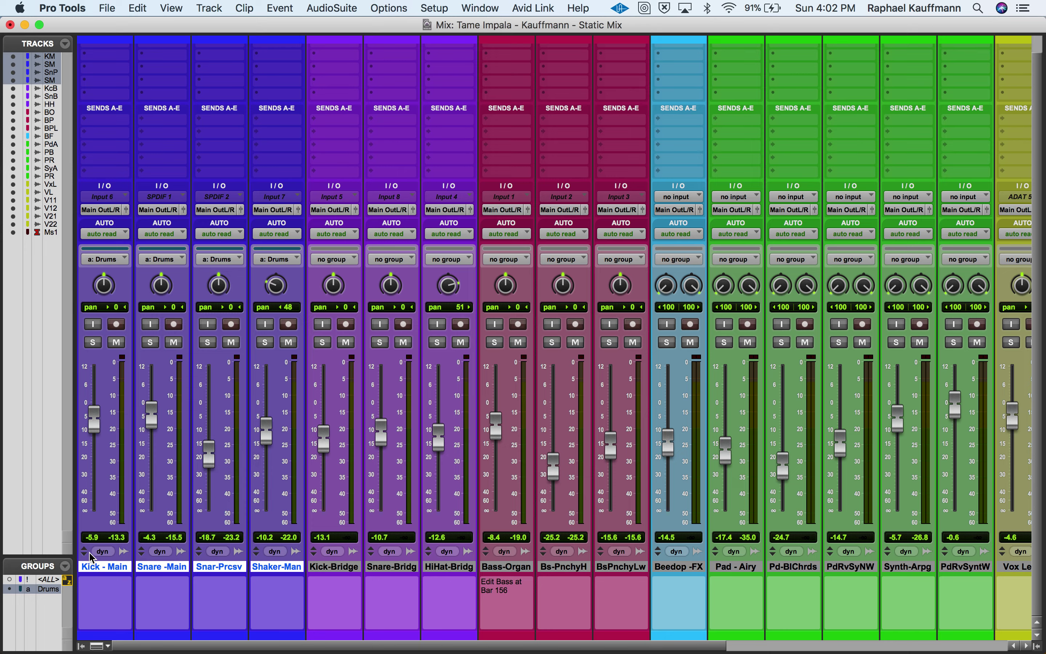
left_click(50, 590)
left_click(49, 591)
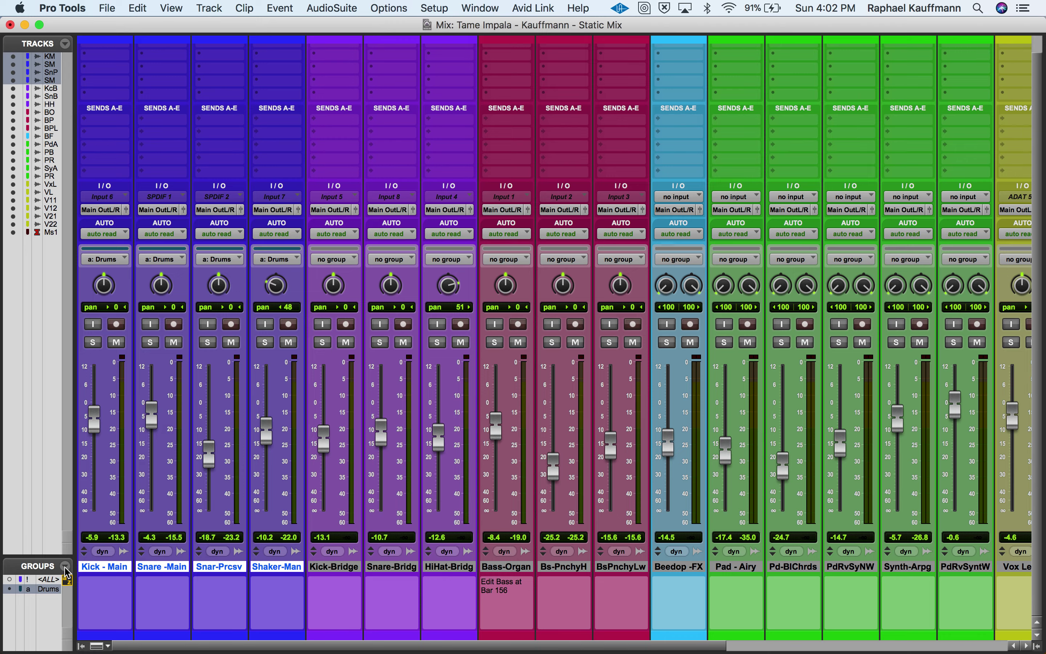
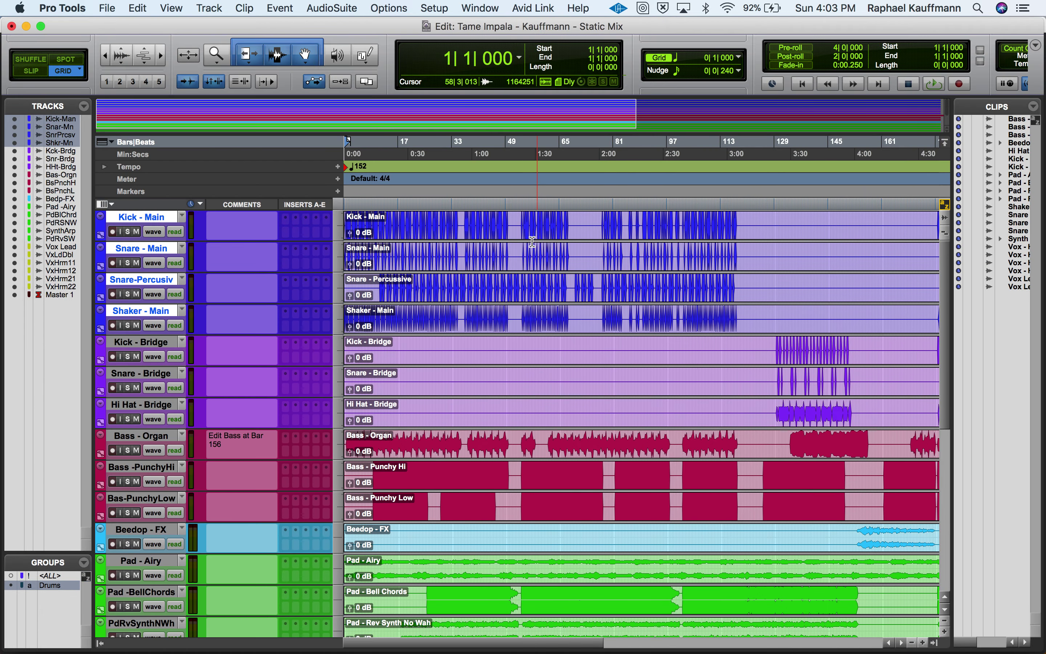
In the Edit window, delete the section from 51|2|000 to 66|4|000 across the grouped drum tracks, and undo the deletion
left_click(517, 224)
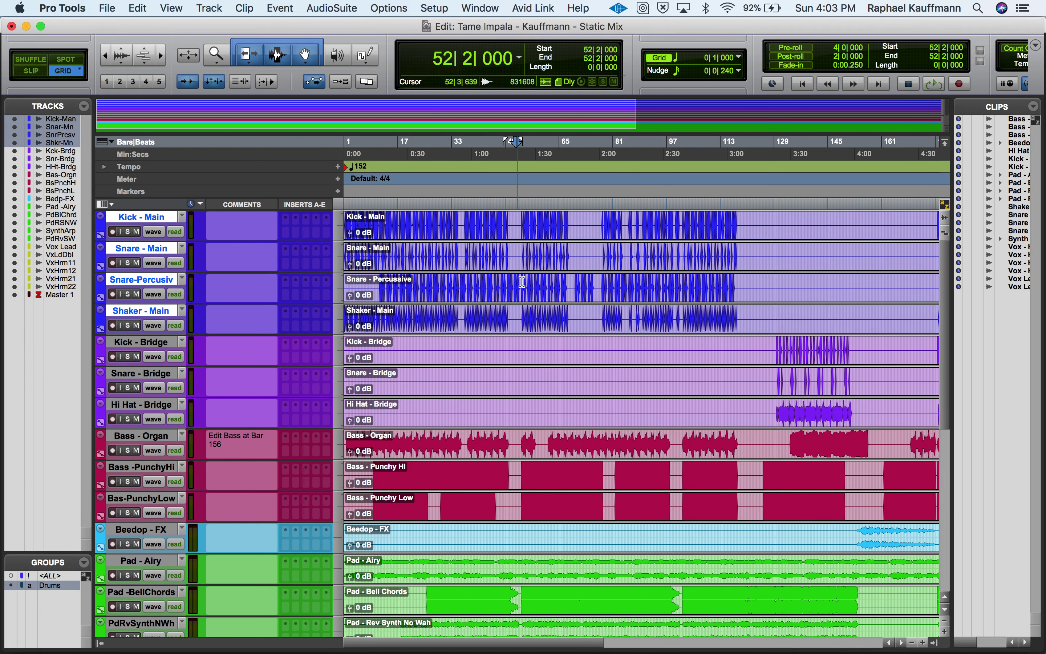
left_click(526, 228)
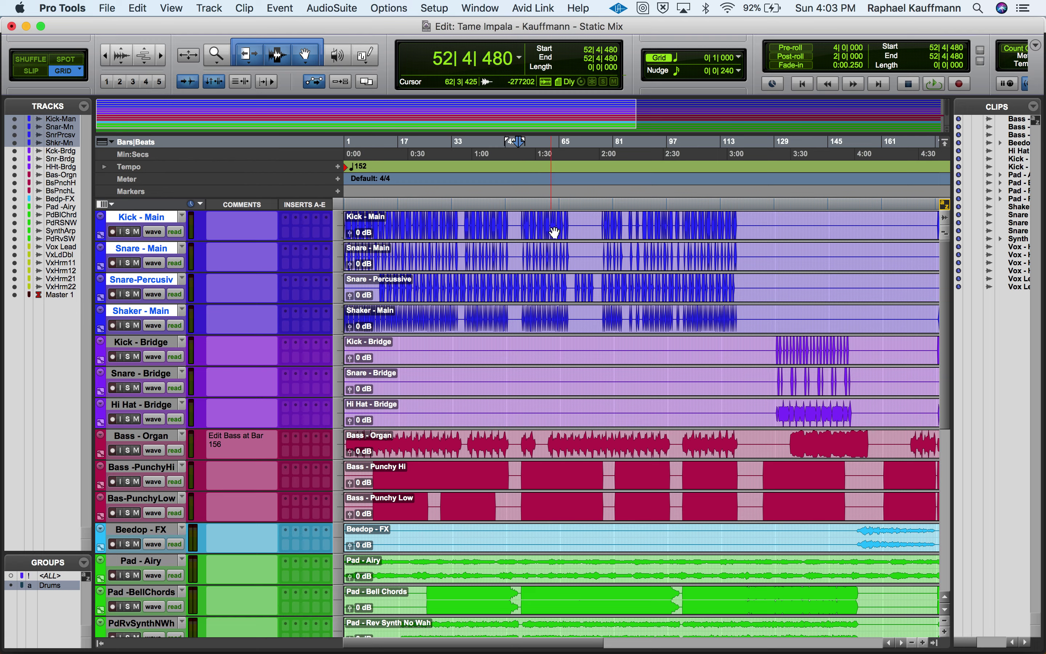
left_click_drag(564, 229, 513, 224)
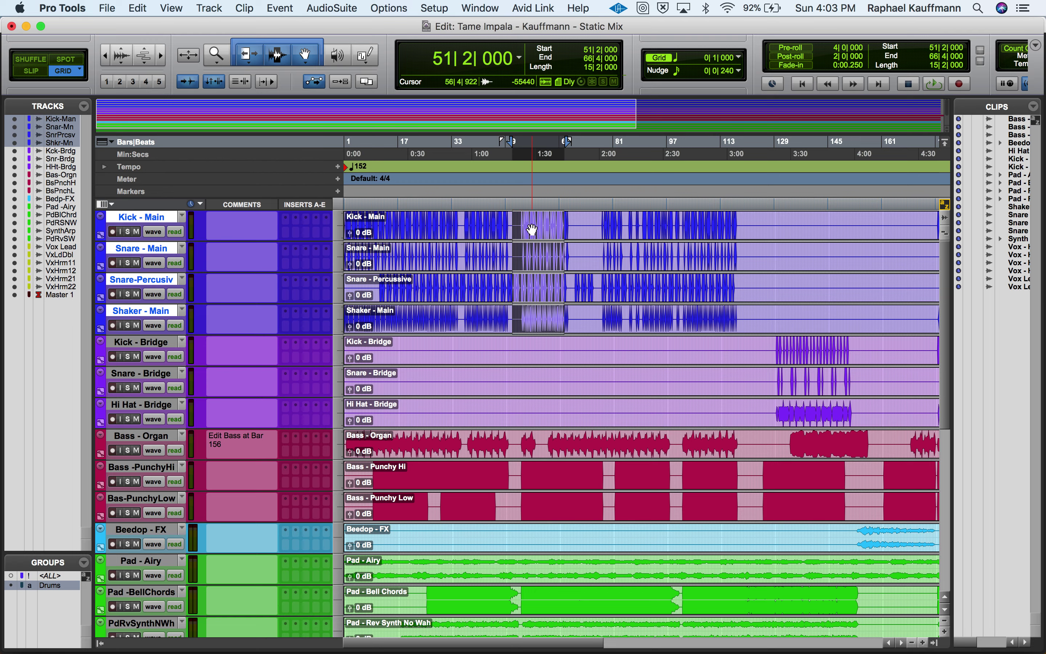
key("Delete")
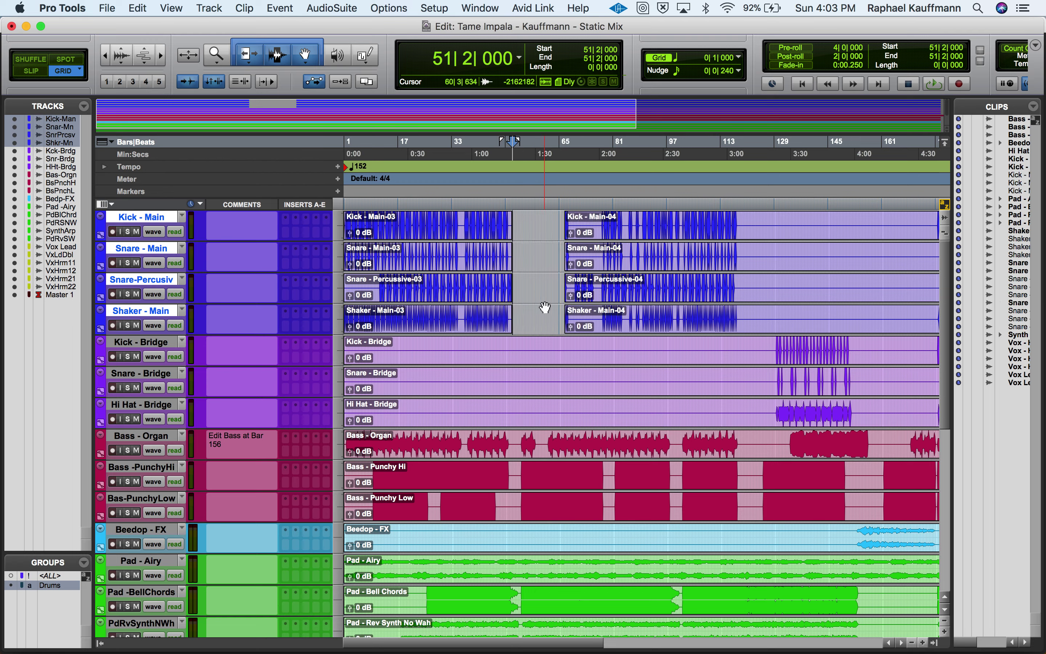
key("super+z")
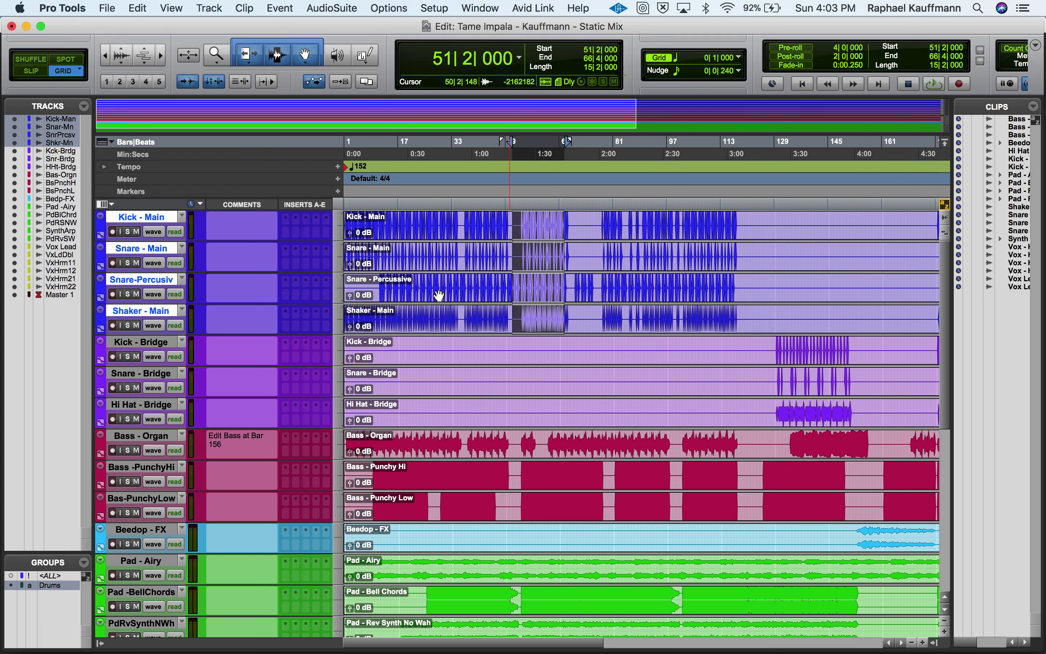
Review the Drums group's Attributes and Globals settings in Modify Groups, toggling Follow Globals off and on, and close without applying
left_click(59, 565)
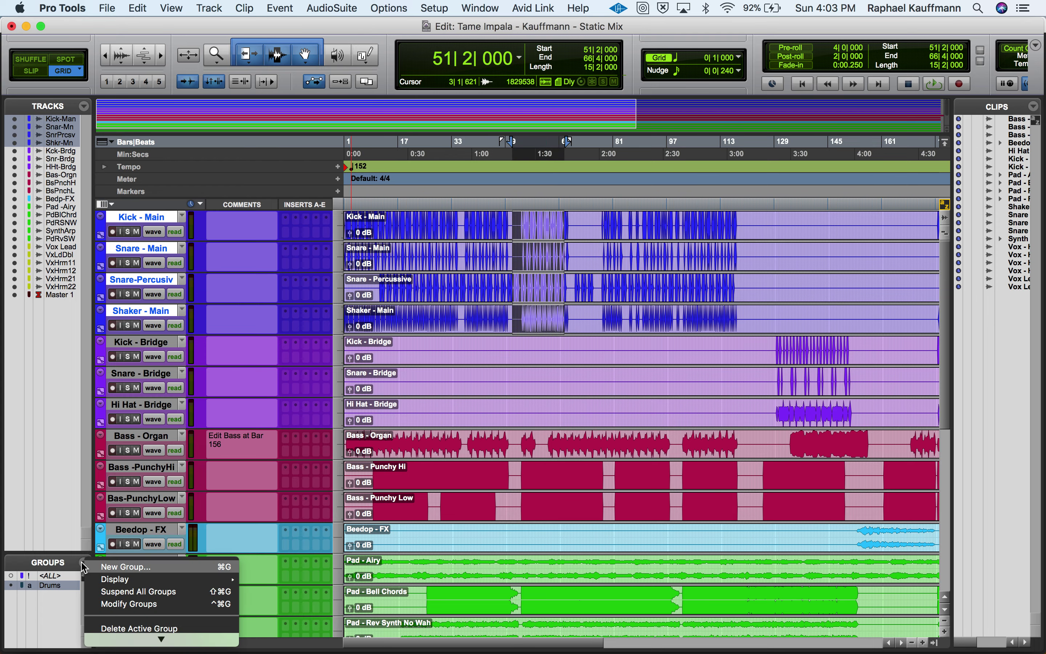
left_click(105, 605)
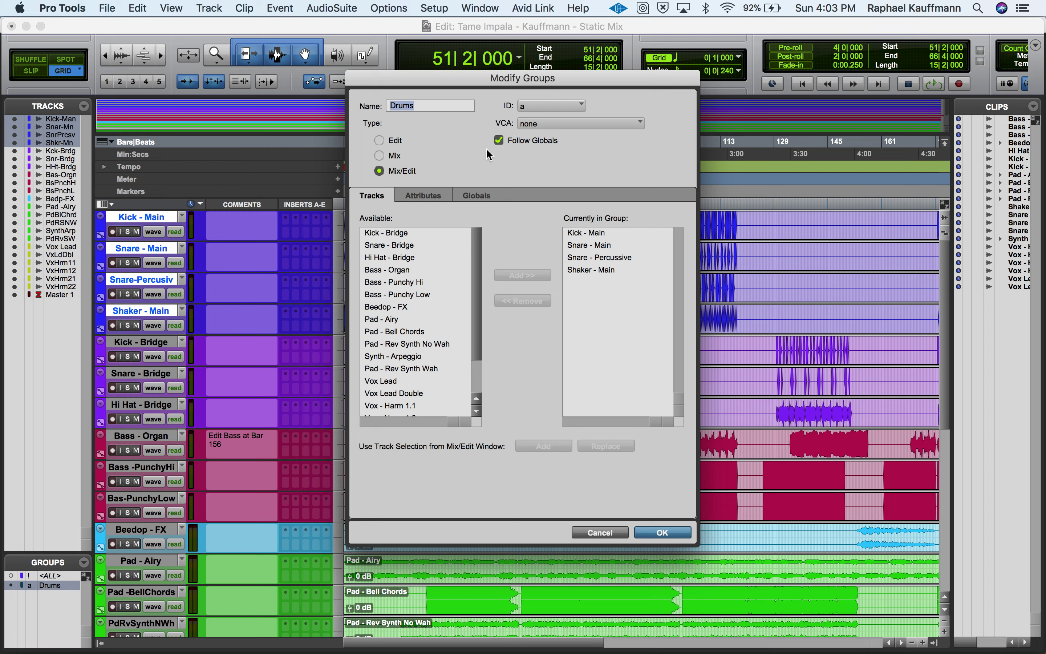
left_click(433, 199)
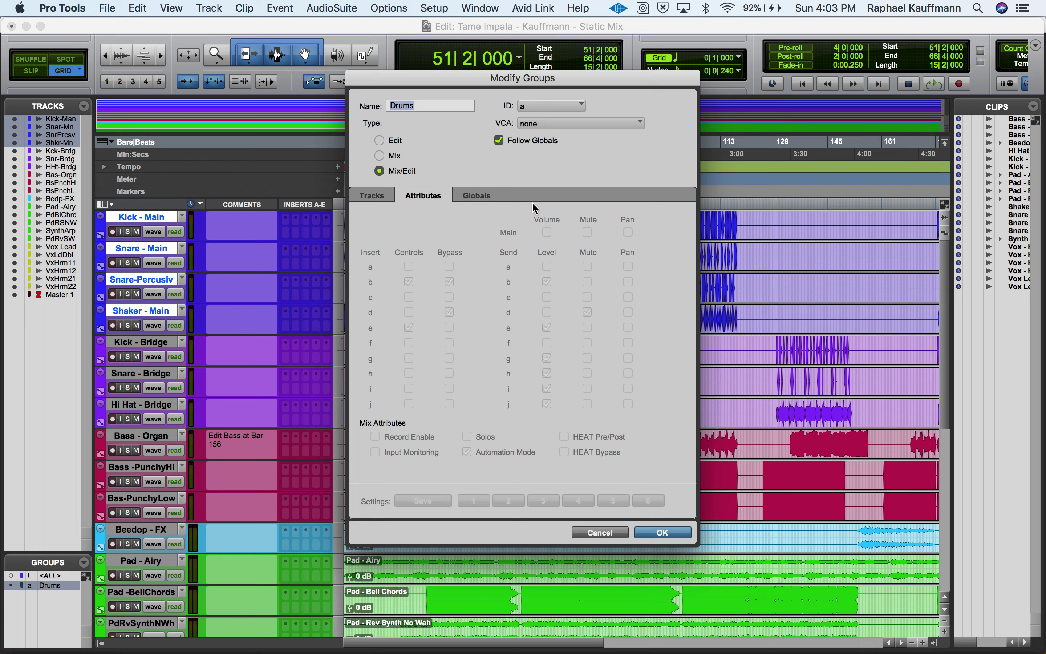
left_click(499, 141)
left_click(500, 141)
left_click(471, 202)
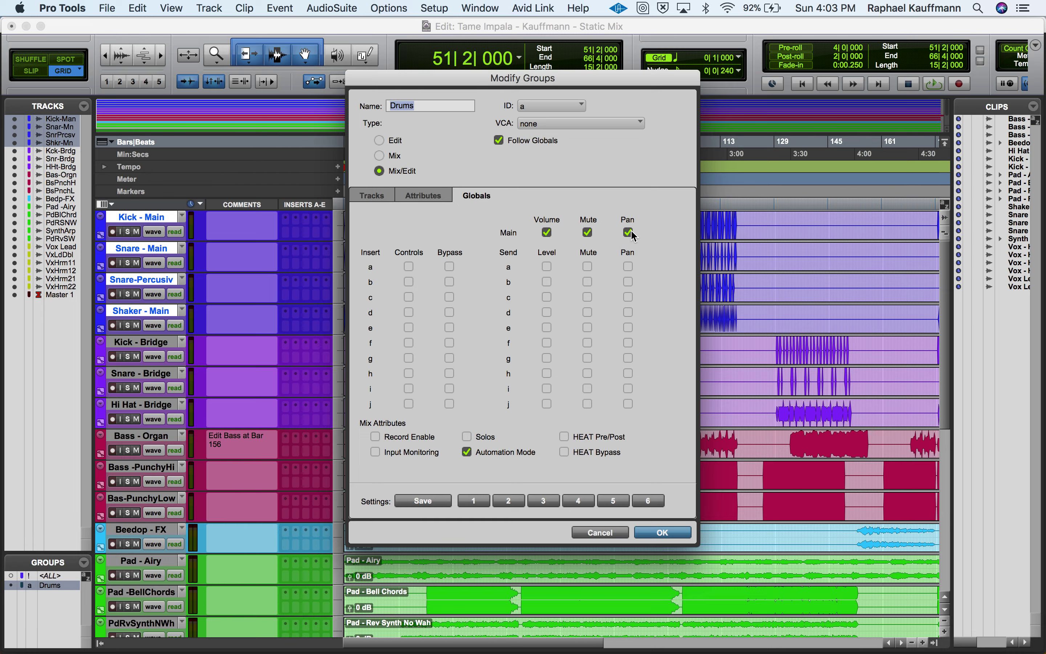
left_click(599, 532)
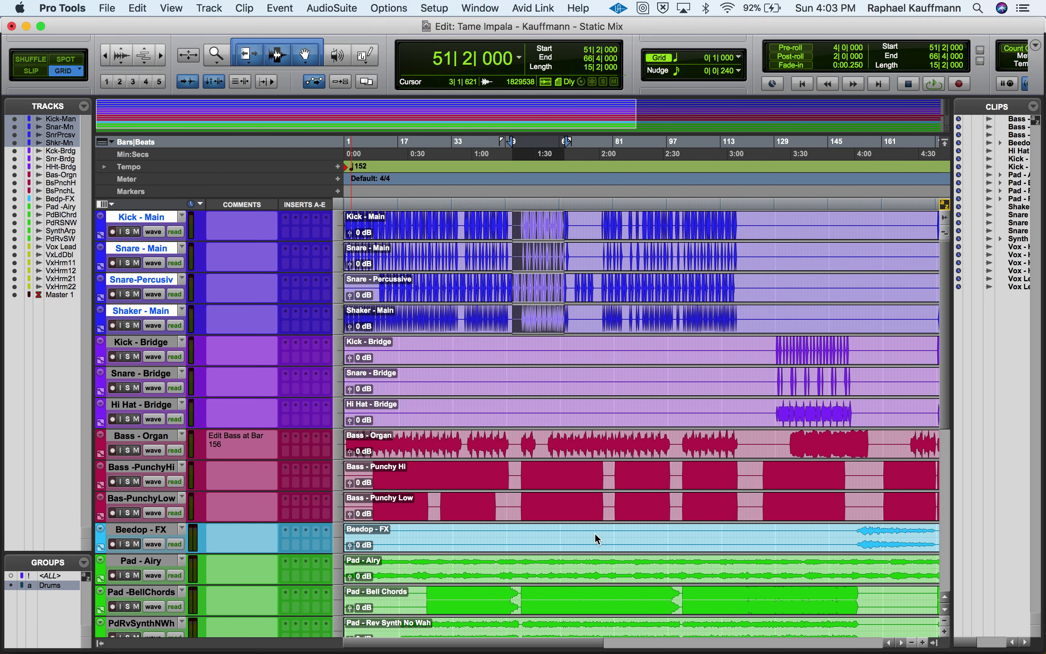
In the Mix window, review the Drums group's own attributes with Follow Globals off, turn it back on, and check the Globals settings
key("super+equal")
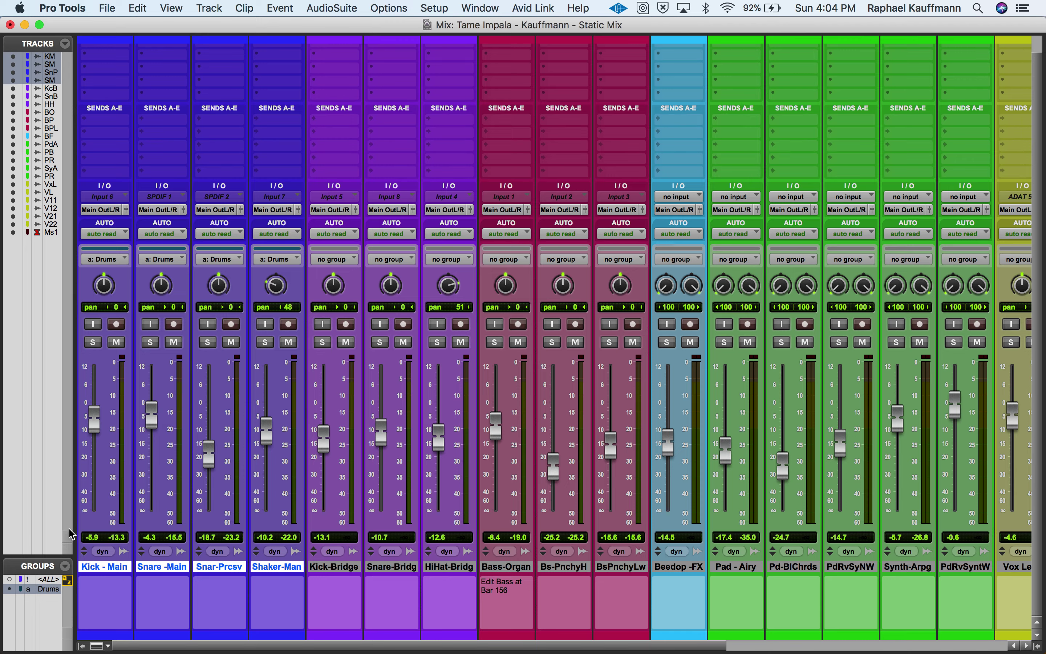
left_click(65, 566)
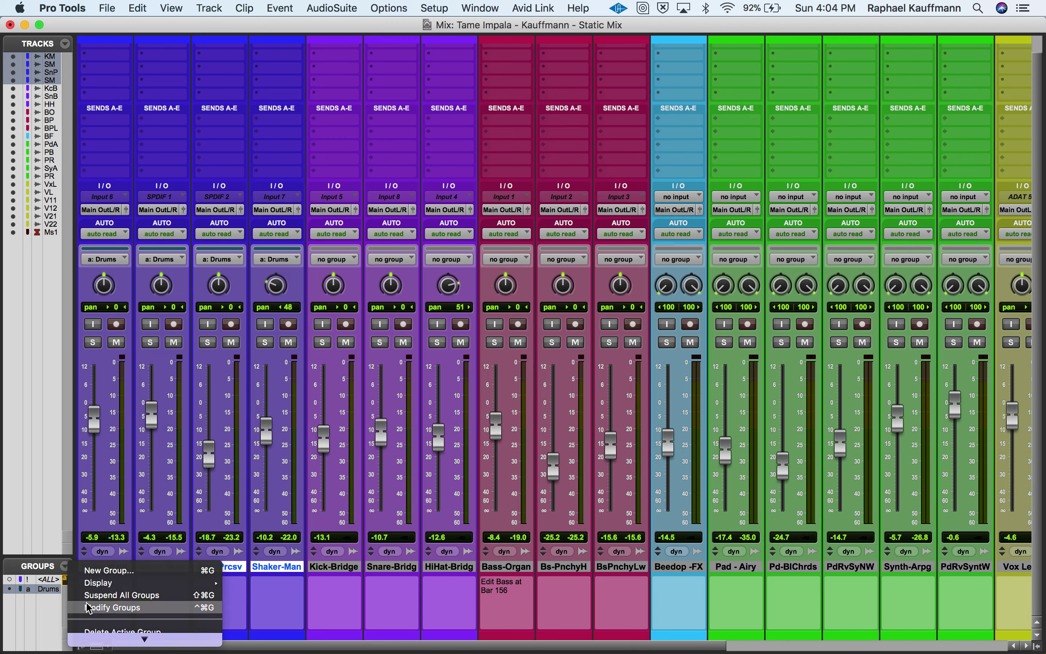
left_click(112, 608)
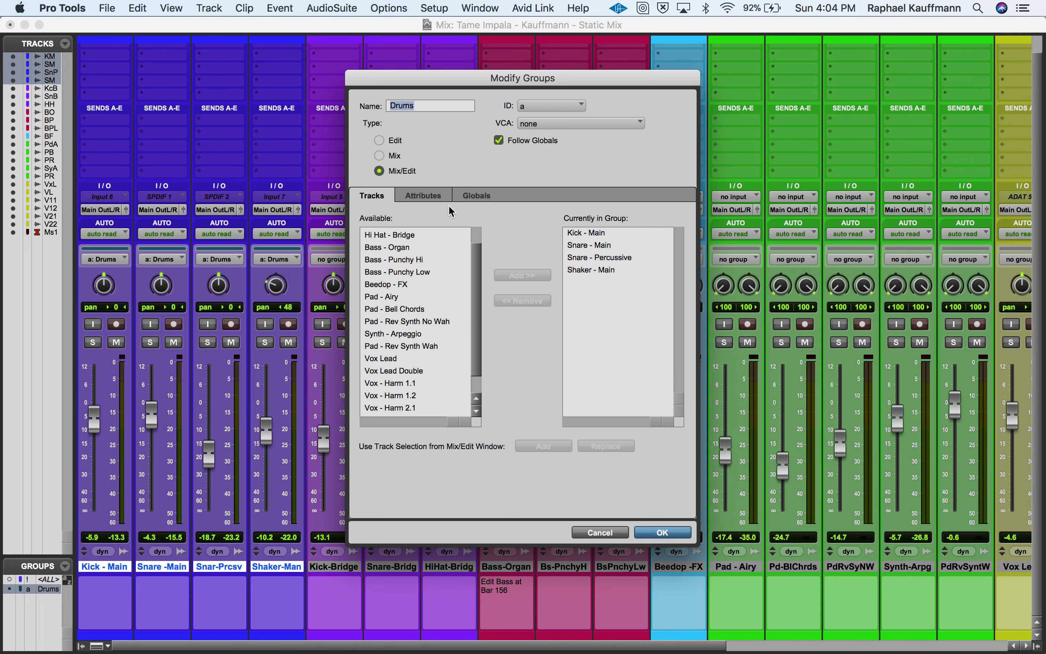
left_click(426, 197)
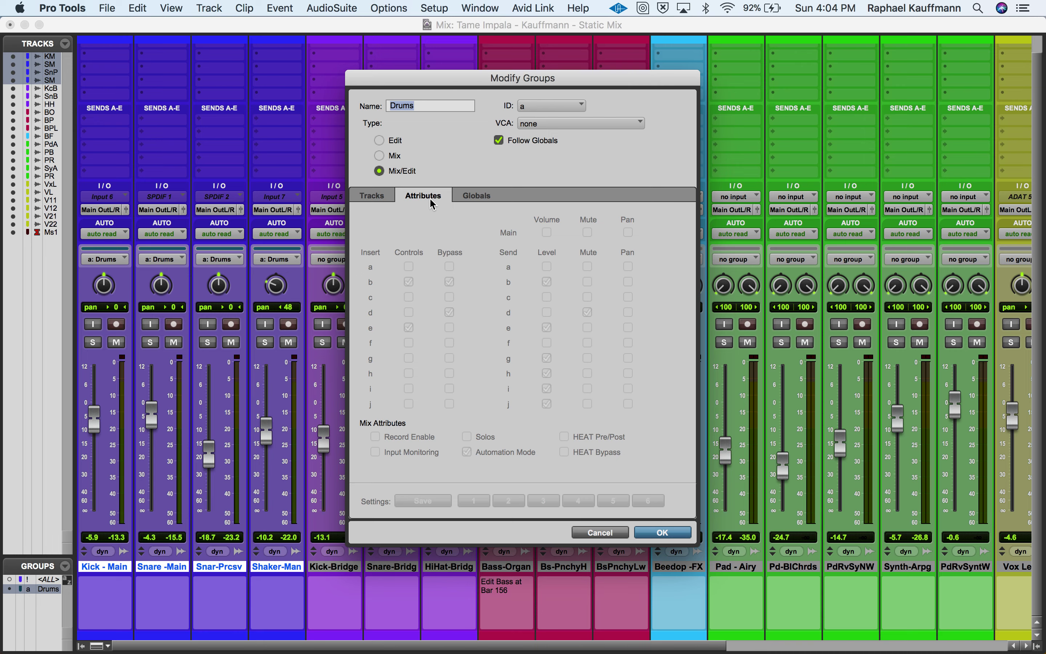
left_click(500, 143)
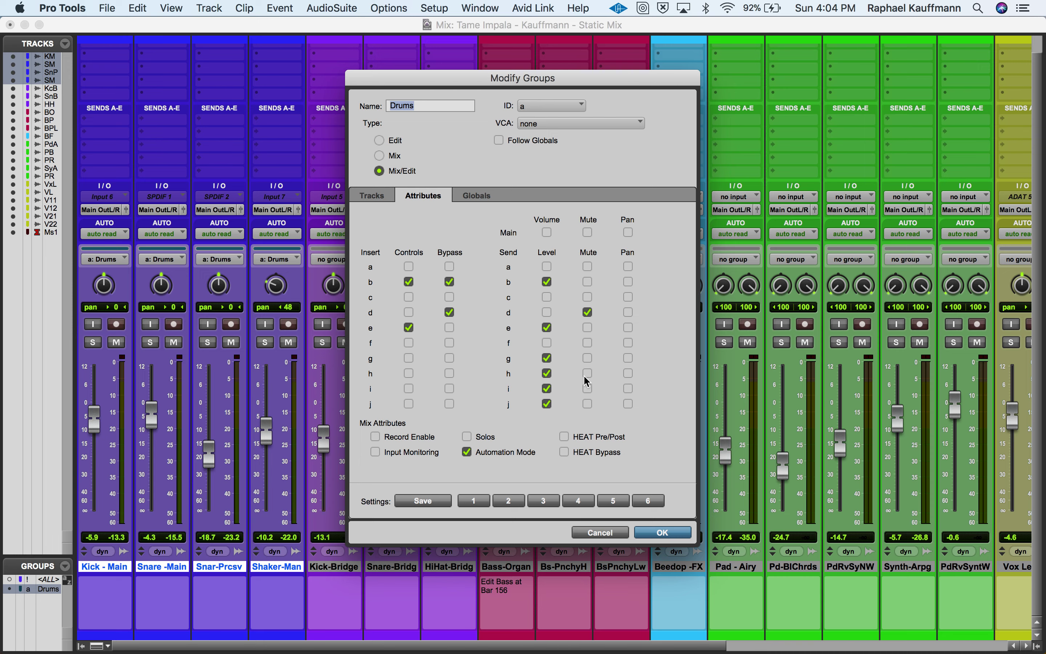
left_click(499, 140)
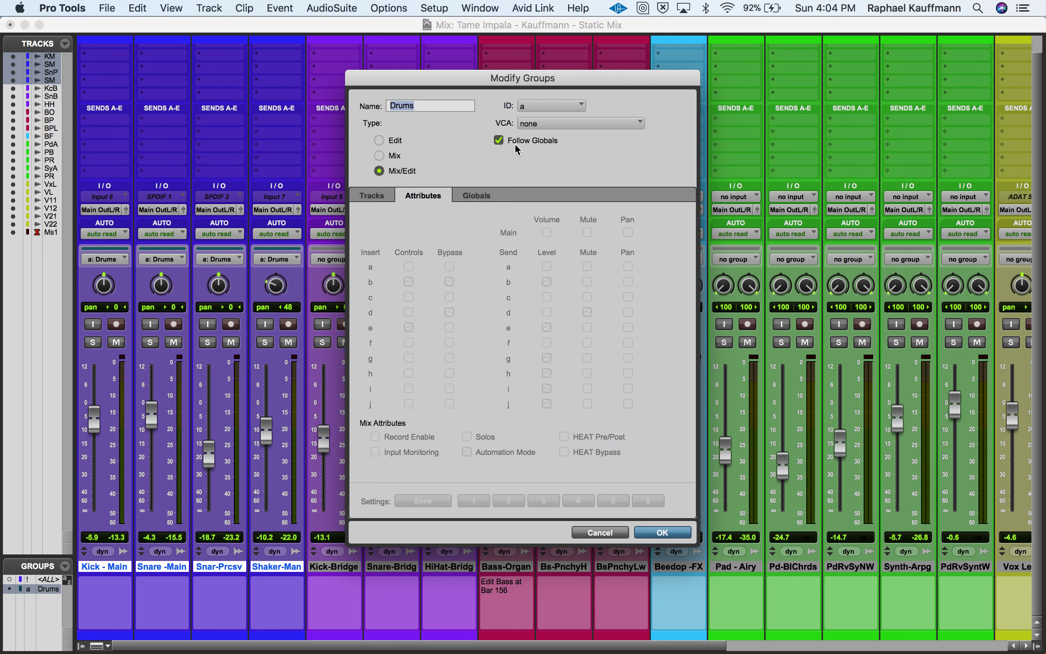
left_click(477, 195)
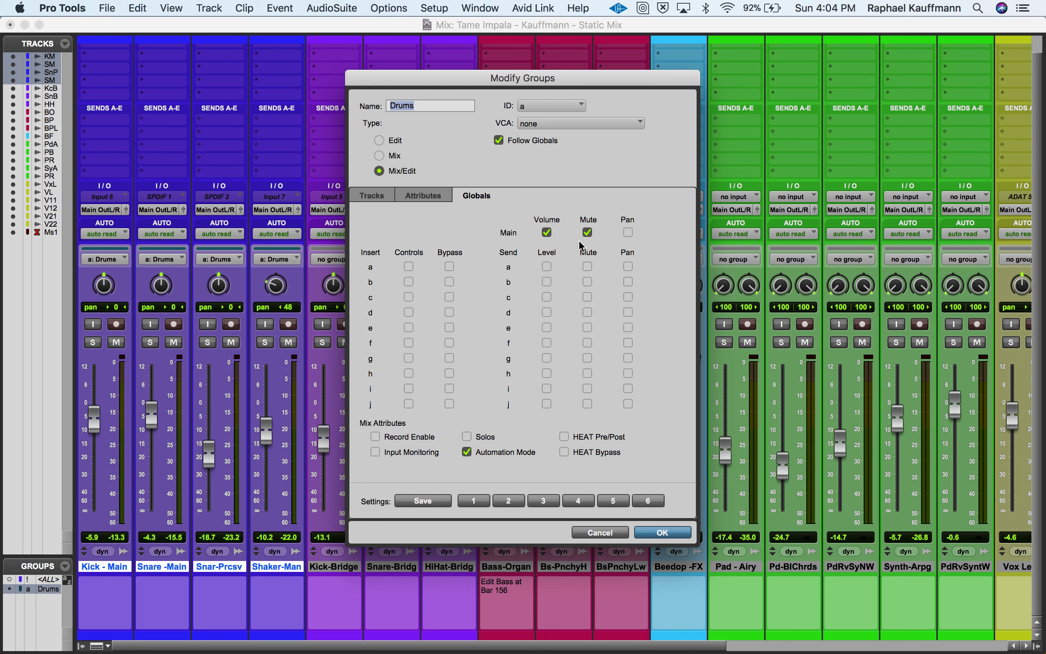
left_click(652, 540)
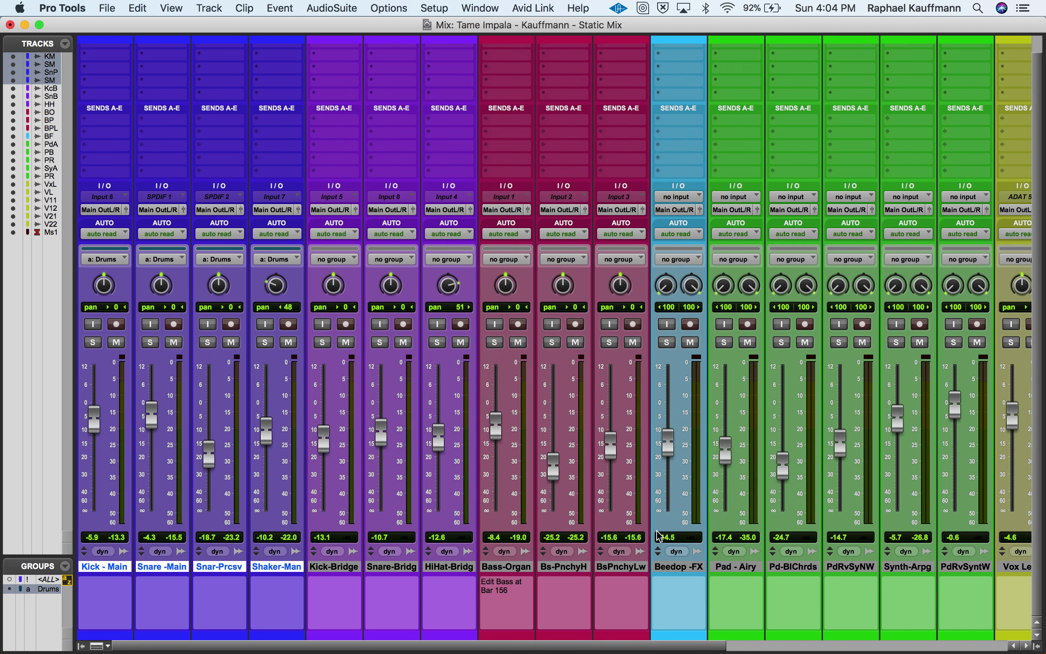
Test the Drums group's linking by toggling the Snare - Main mute and the Snare - Percussive solo on and off
left_click(174, 342)
left_click(177, 344)
left_click(209, 343)
left_click(212, 343)
Modify the Drums group's Globals to link Solos, and apply the change
left_click(64, 568)
left_click(110, 608)
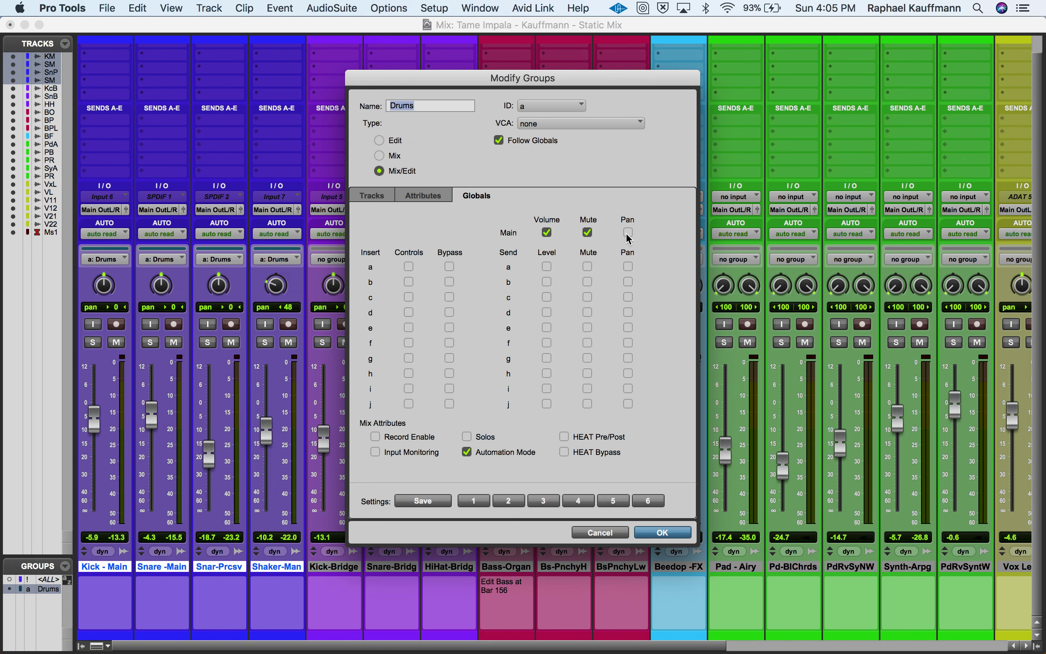
left_click(467, 437)
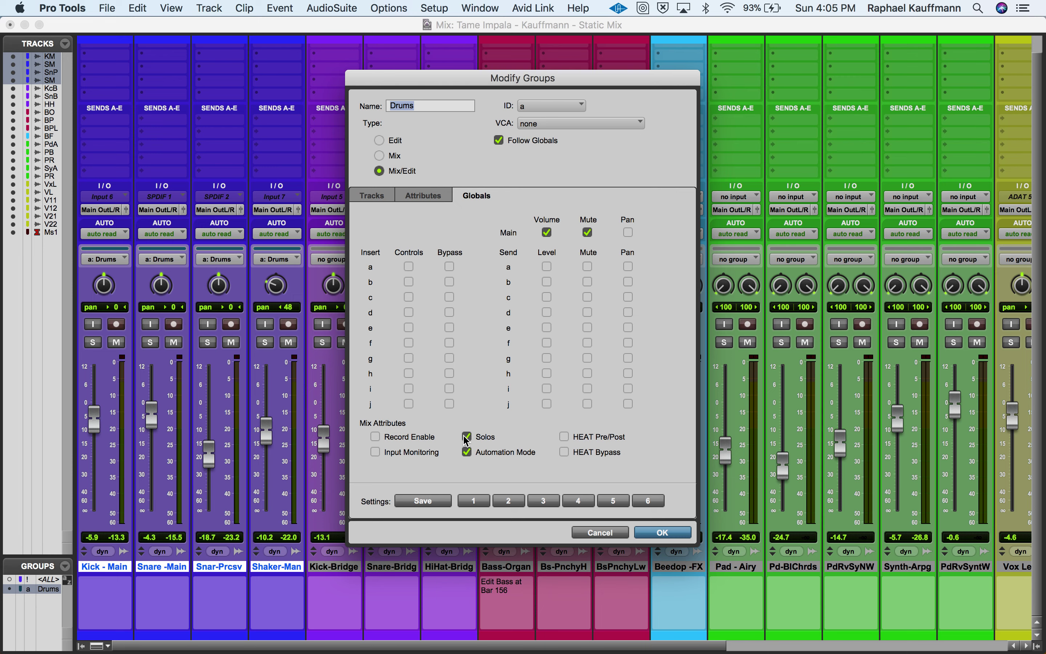
left_click(391, 437)
left_click(660, 532)
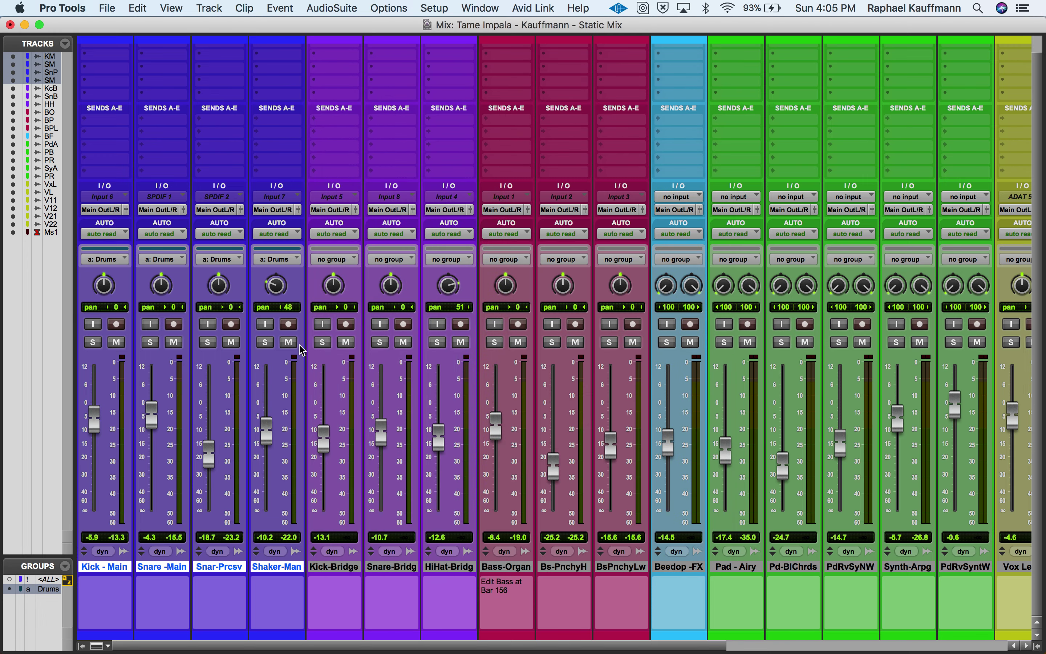
Try the linked controls by soloing and unsoloing Snare - Percussive, and muting and unmuting Shaker - Main
left_click(208, 342)
left_click(208, 342)
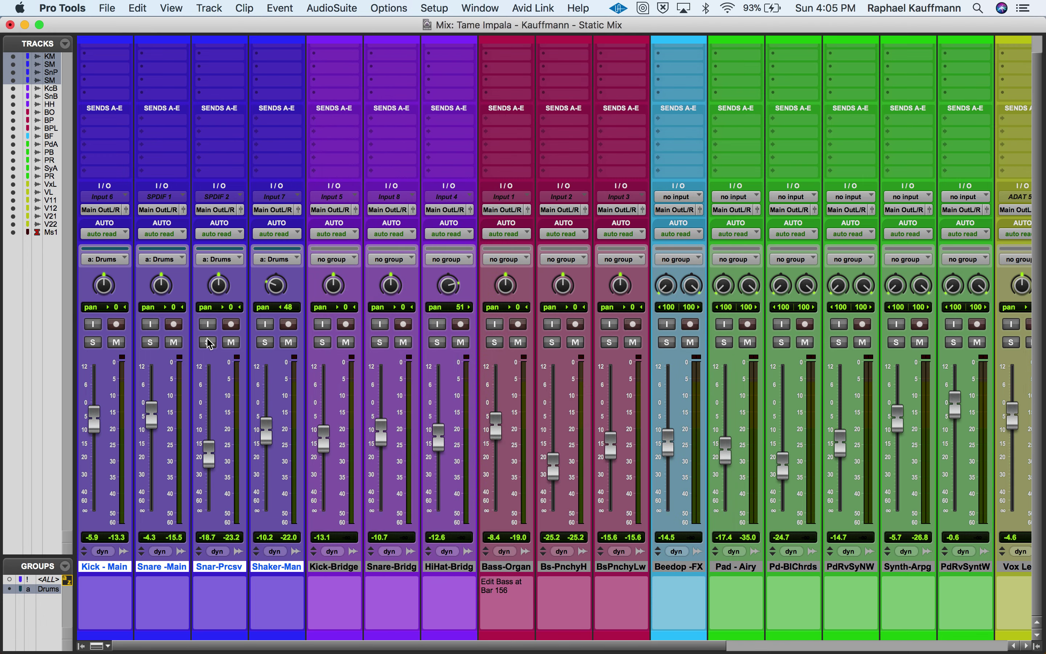
left_click(289, 342)
left_click(288, 342)
Create a Mix/Edit group named Bass from the Bass - Organ, Bass - Punchy Hi and Bass - Punchy Low tracks
left_click(499, 566)
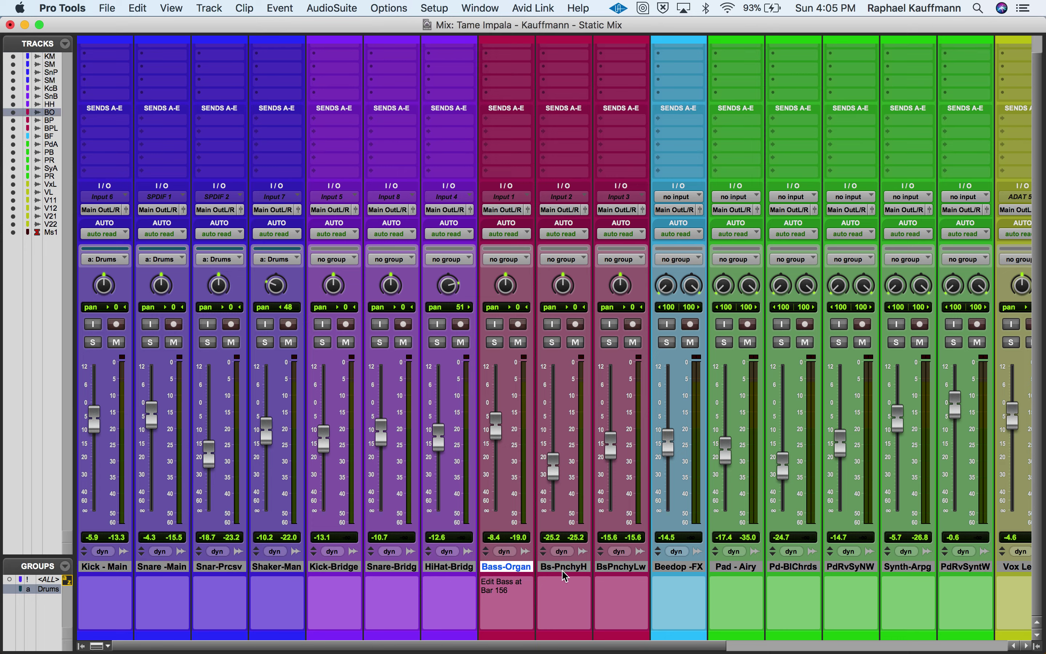
left_click(621, 567, "shift")
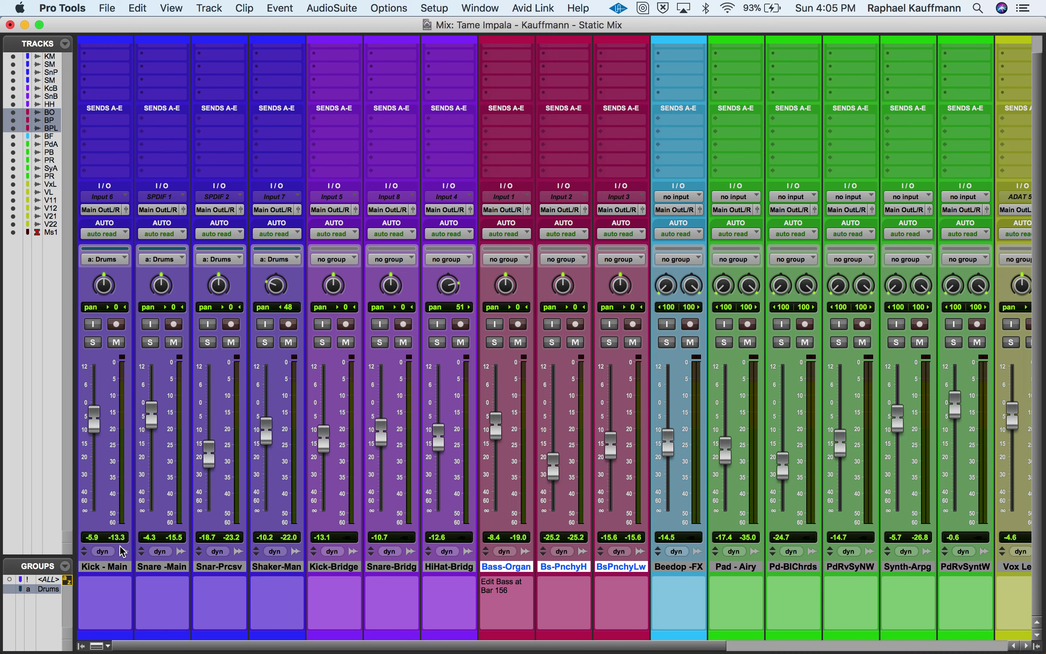
key("super+g")
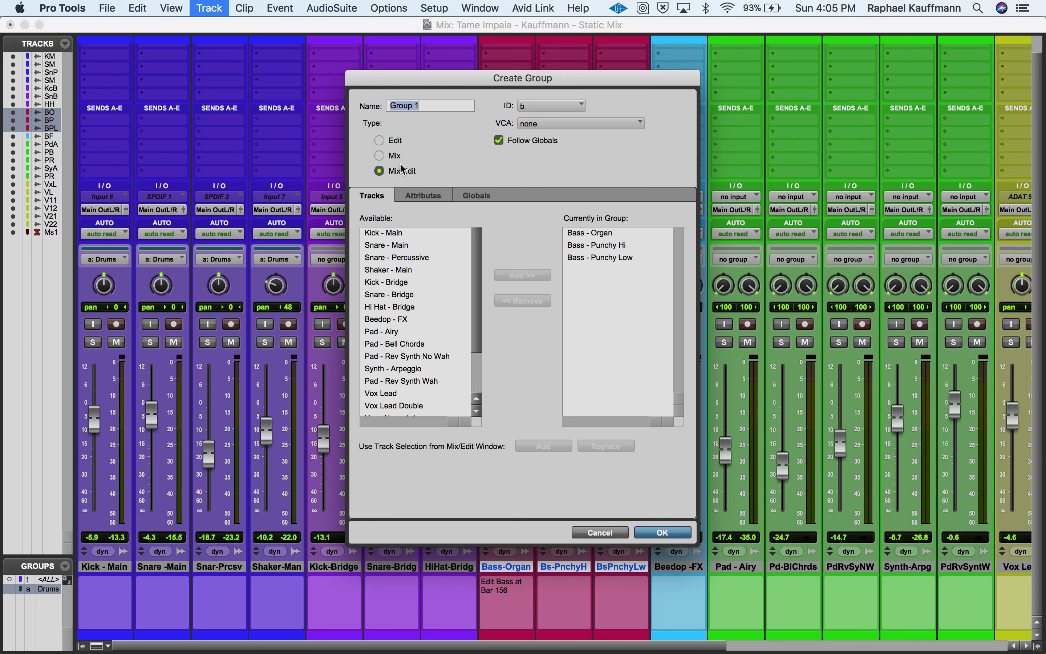
type("Bass")
key("Return")
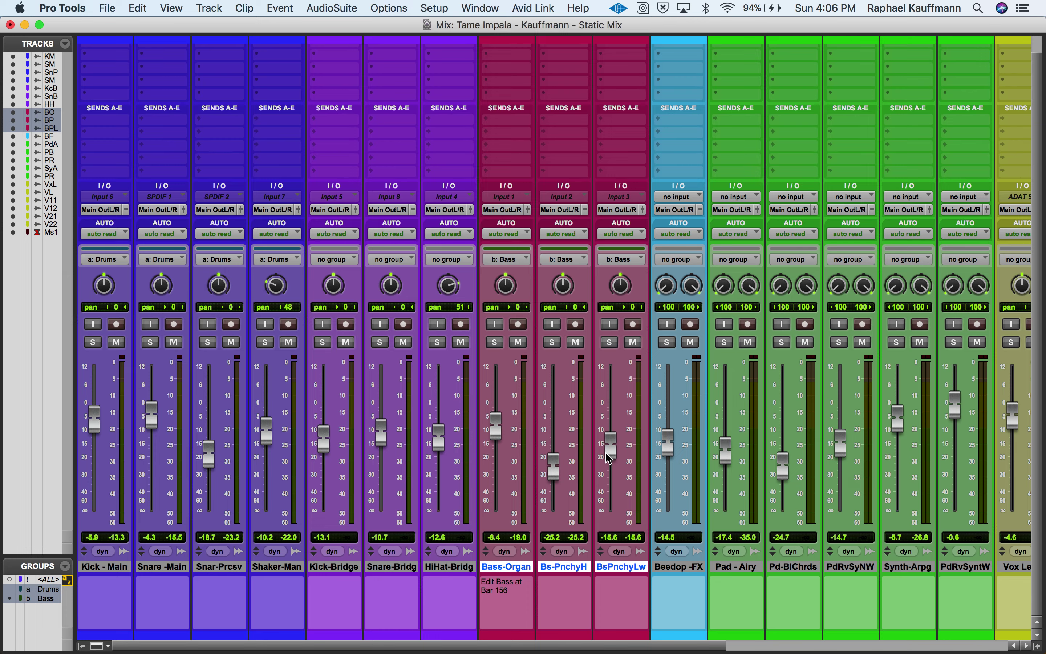
Create one new VCA Master track named "VCA - Bass\"
key("super+shift+n")
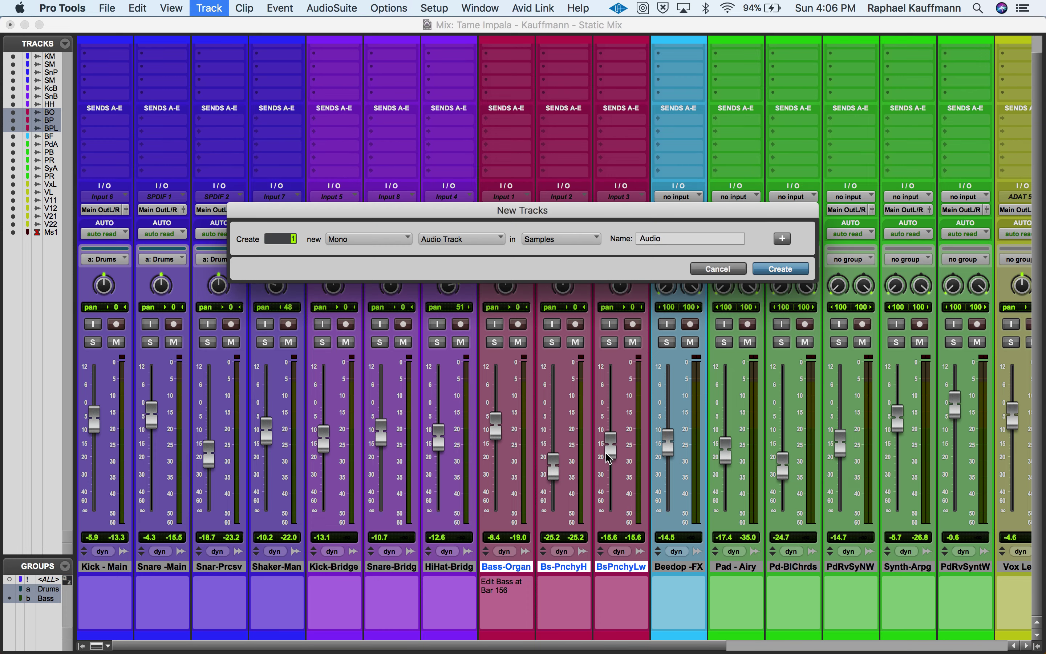
left_click(446, 240)
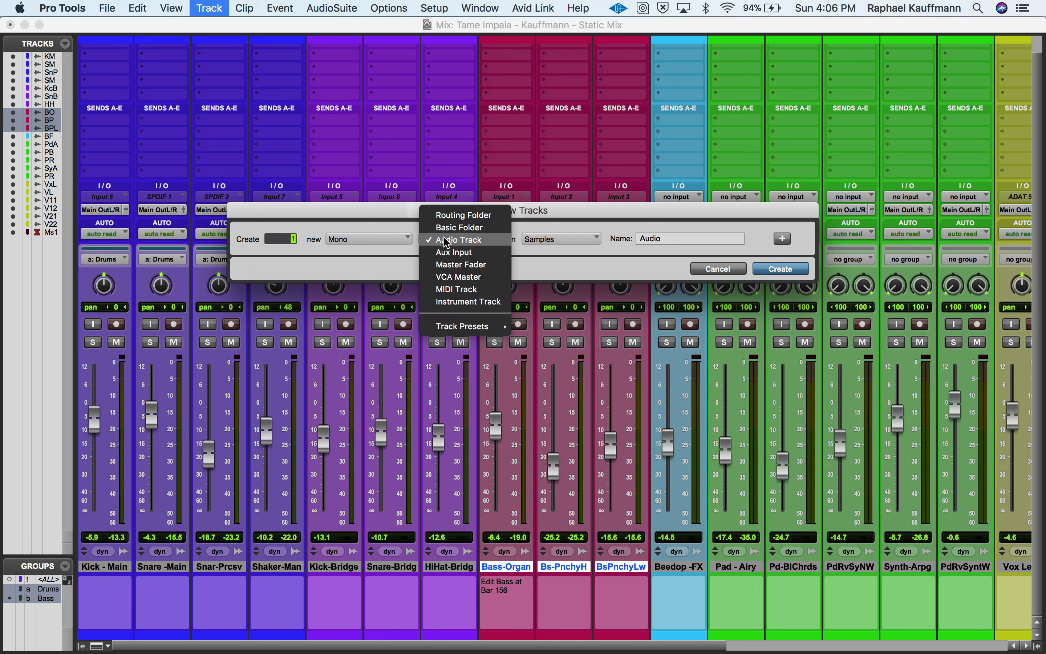
left_click(451, 277)
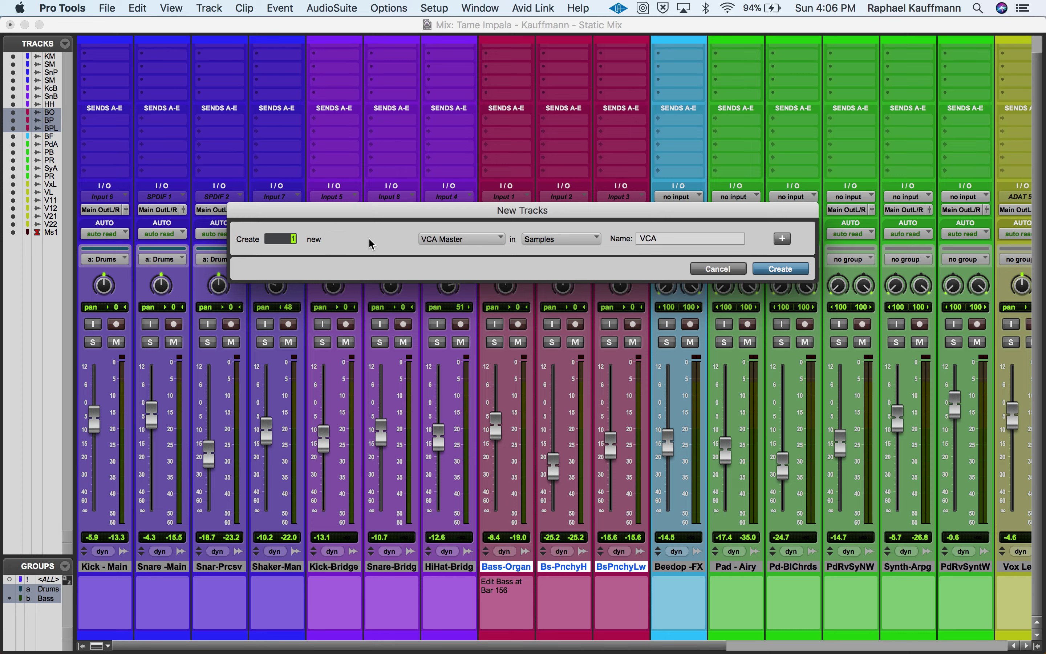
double_click(662, 243)
type("Bass")
key("Return")
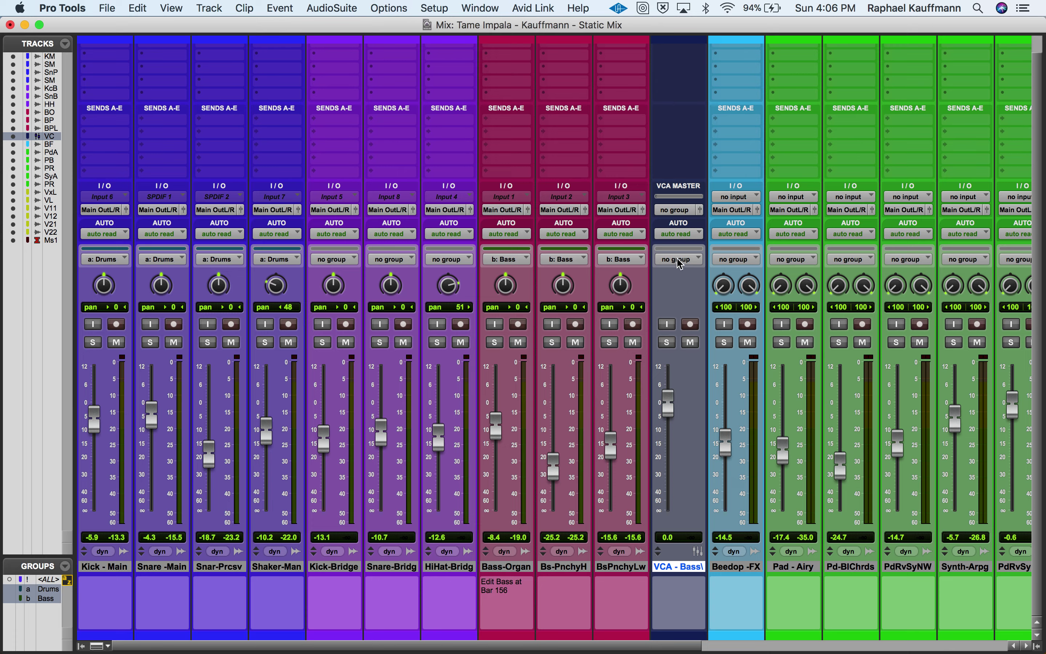
Try assigning the new VCA master to the Drums group and move its fader to -0.1 dB
left_click(676, 211)
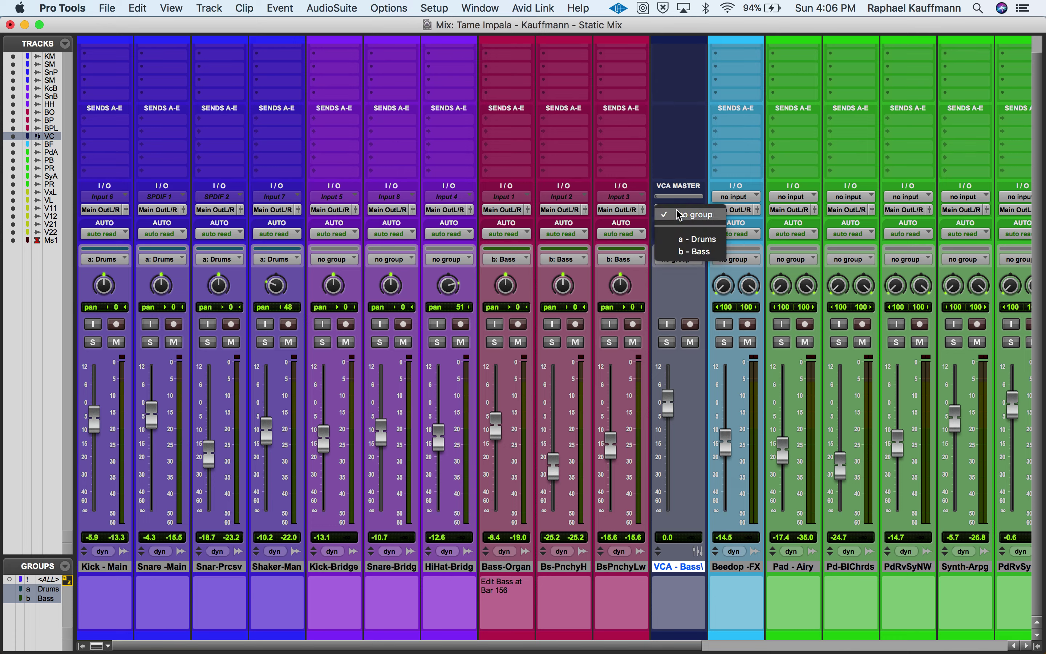
left_click(689, 246)
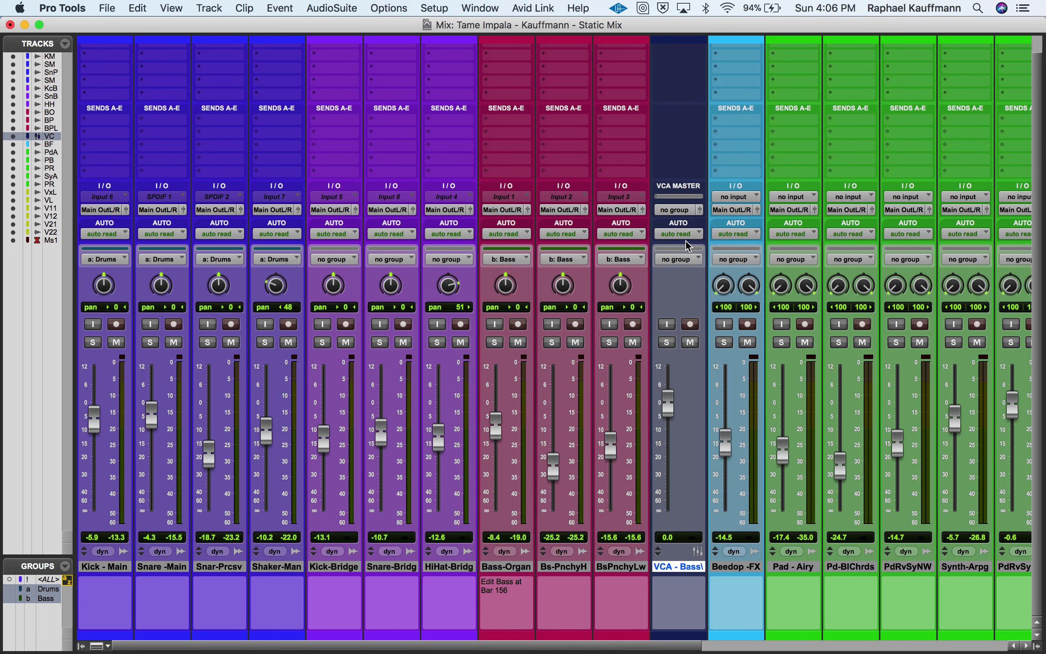
left_click_drag(669, 406, 667, 404)
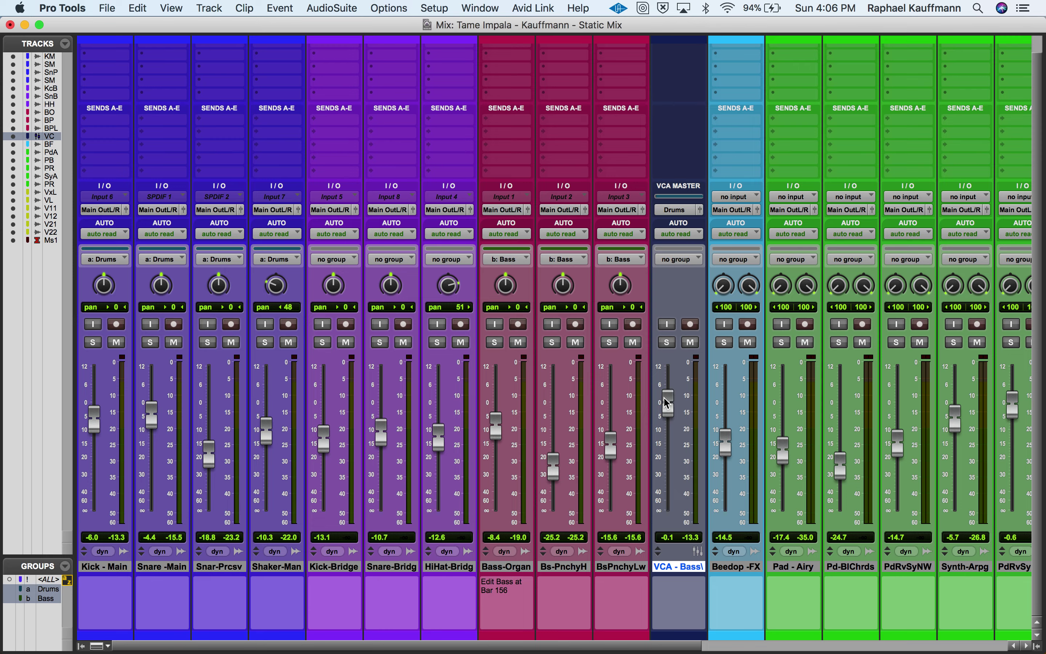
Assign the VCA master to the Bass group and lower its fader to -0.6 dB
left_click(677, 211)
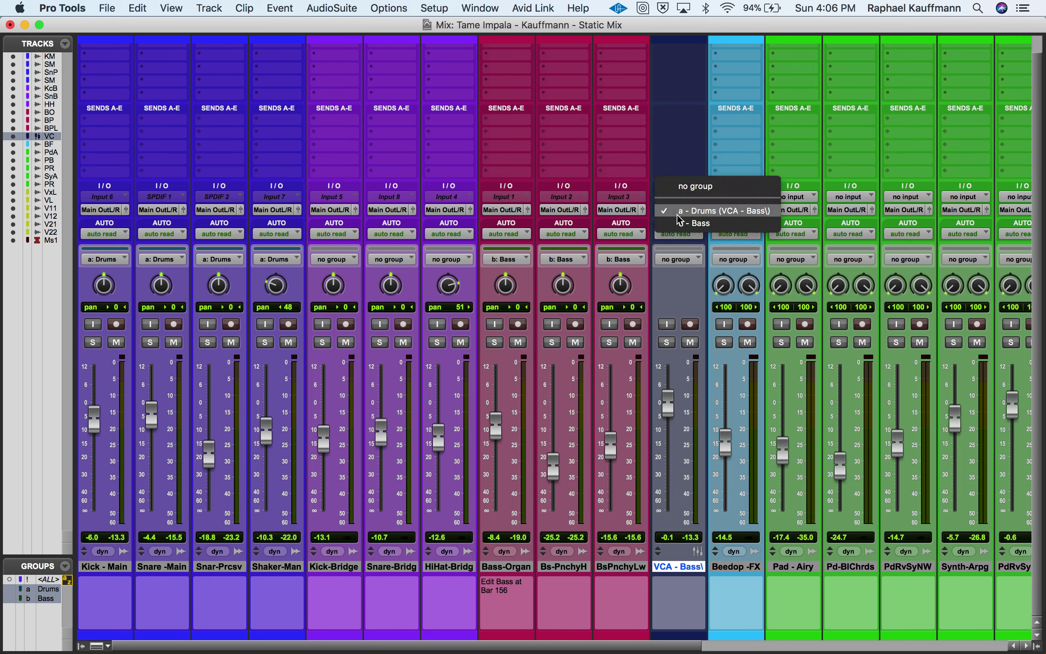
left_click(692, 223)
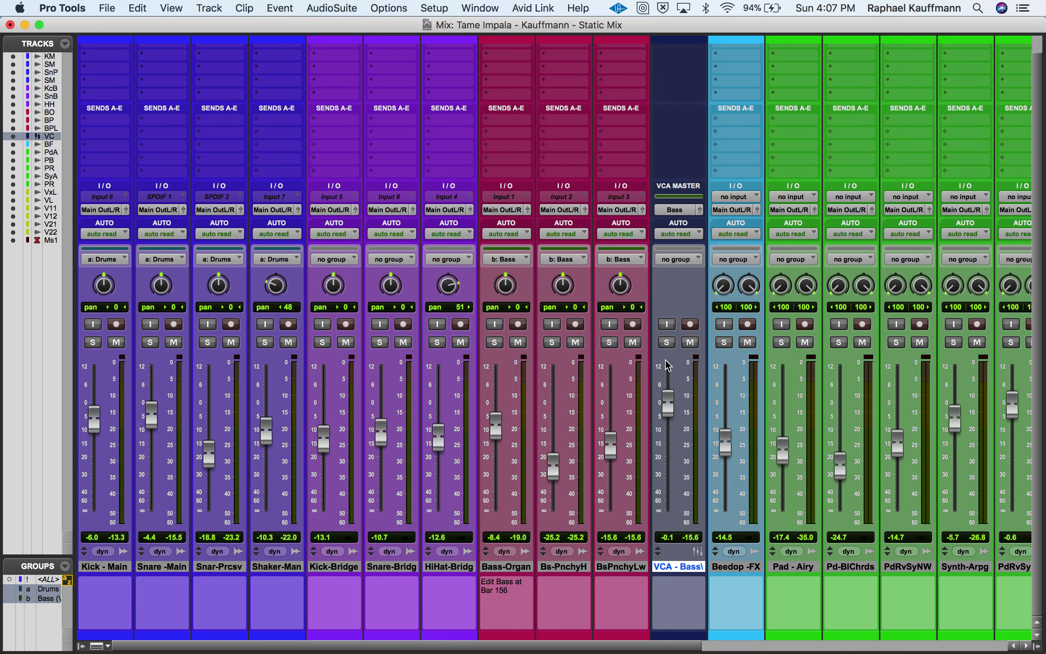
left_click_drag(668, 405, 669, 404)
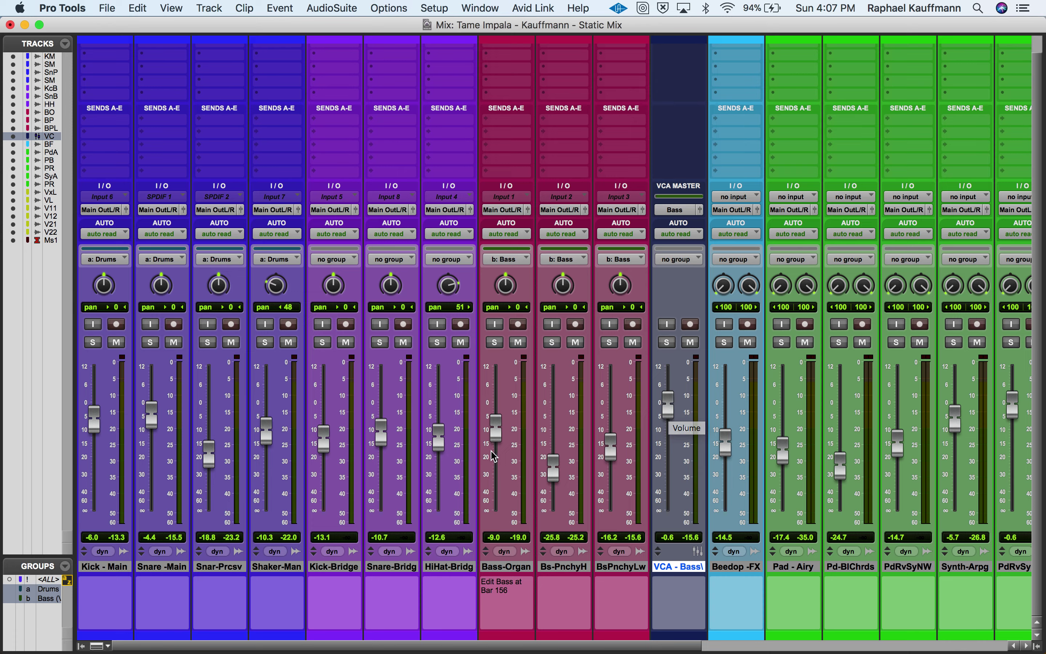
Adjust the bass faders individually: Bass - Organ to -8.6 dB, Bass - Punchy Hi to -24.7 dB and Bass - Punchy Low to -15.6 dB
left_click_drag(496, 441, 496, 438)
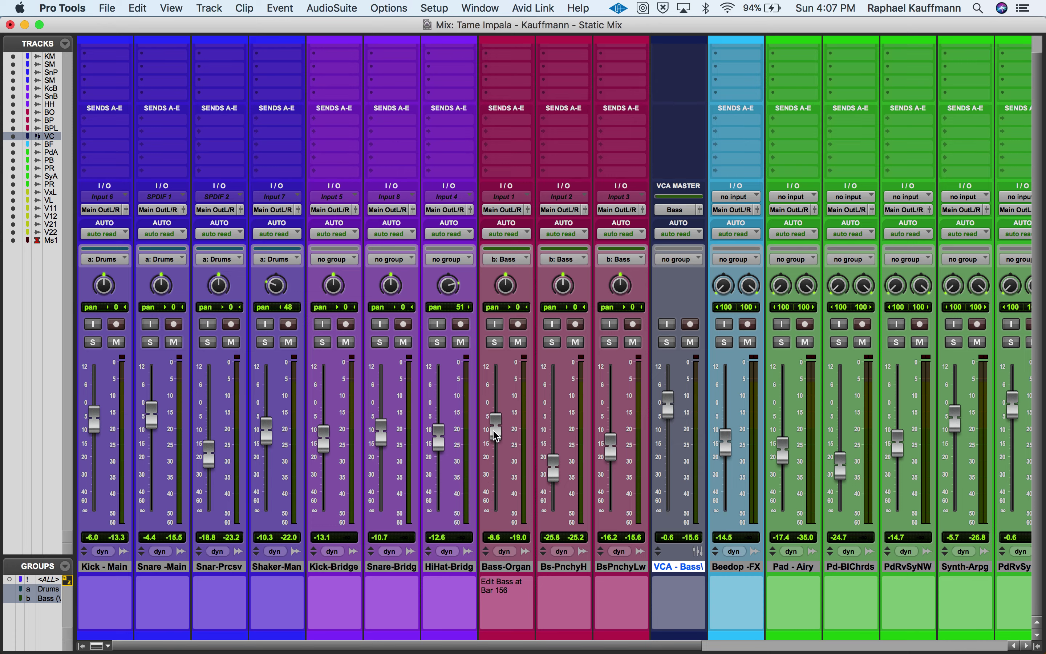
left_click_drag(552, 465, 610, 450)
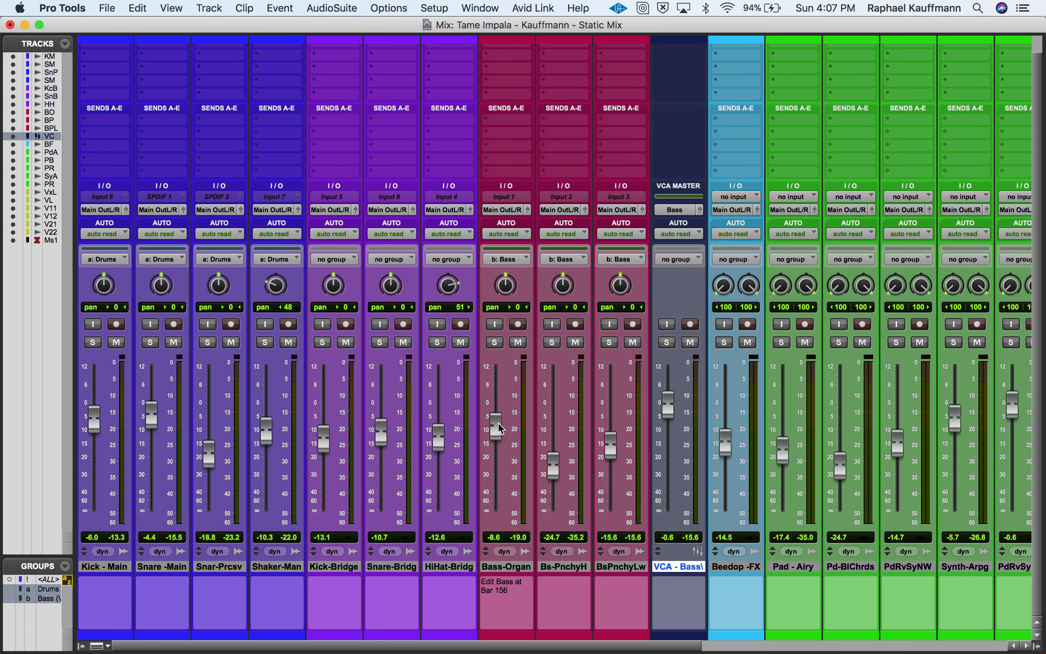
Toggle the Bass - Organ mute on and off, and view the VCA track in the Edit window before returning to the Mix window
left_click(518, 342)
left_click(518, 342)
key("super+equal")
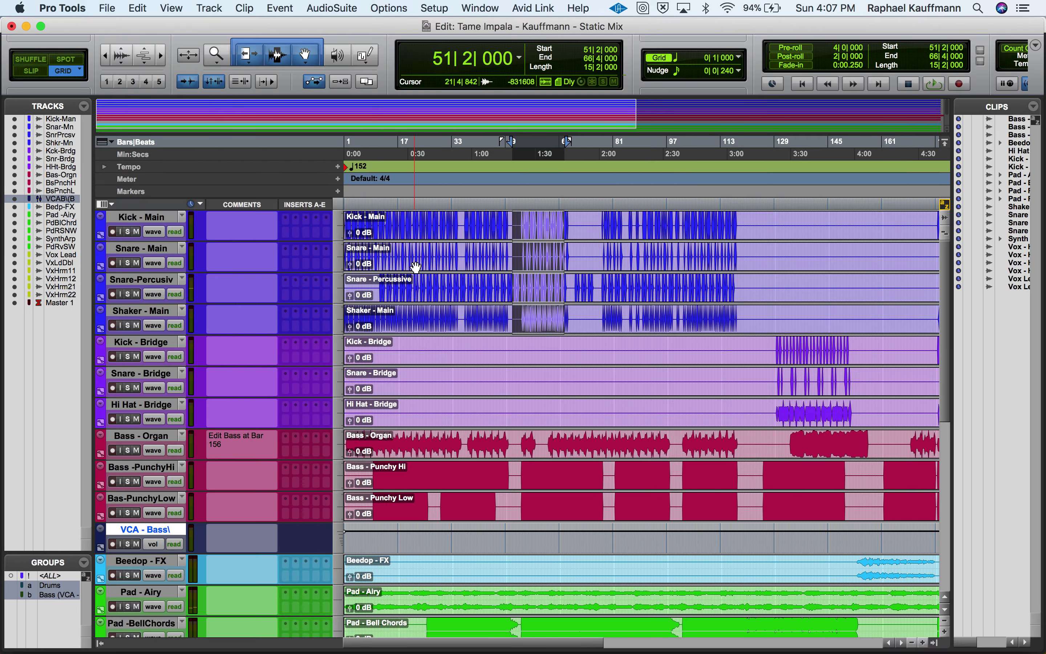
key("super+equal")
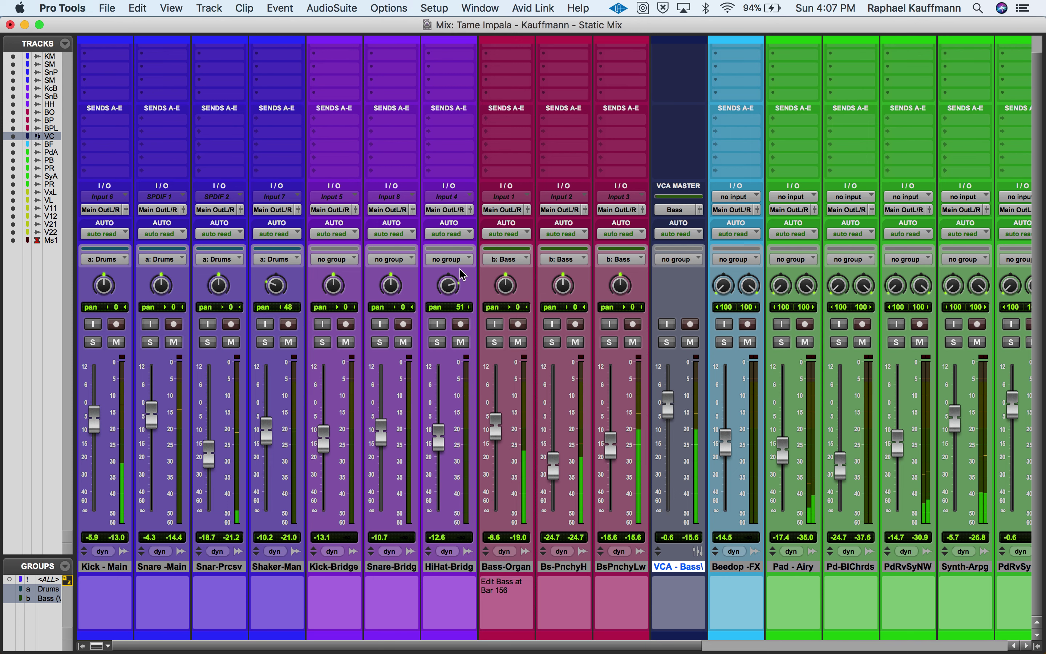
Toggle solo and mute on the Bass VCA master on and off to hear the whole bass group
left_click(667, 343)
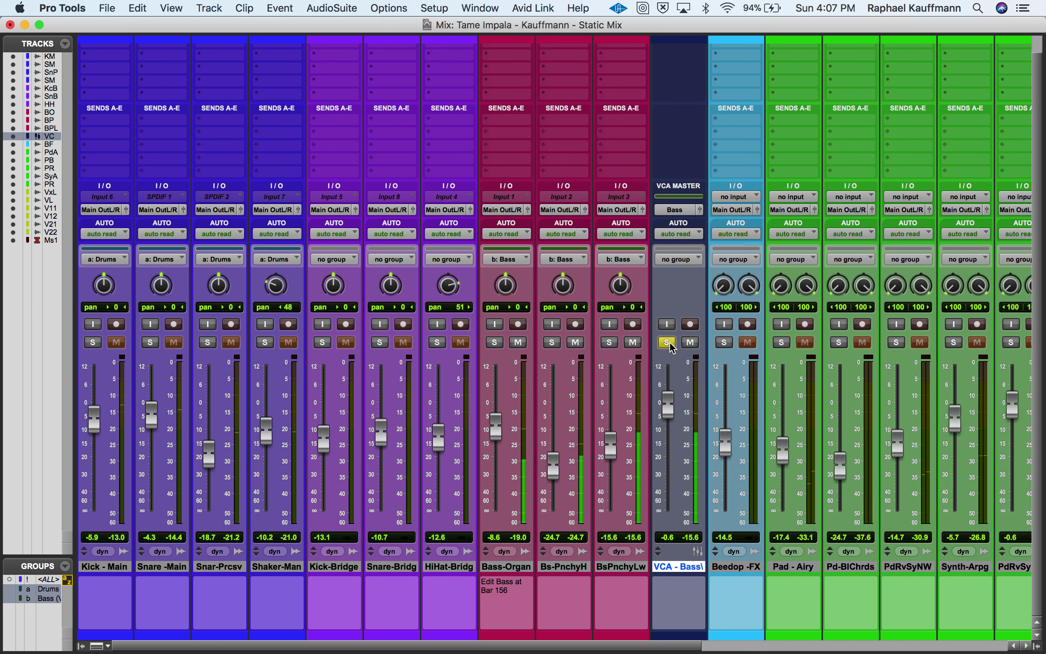
left_click(668, 343)
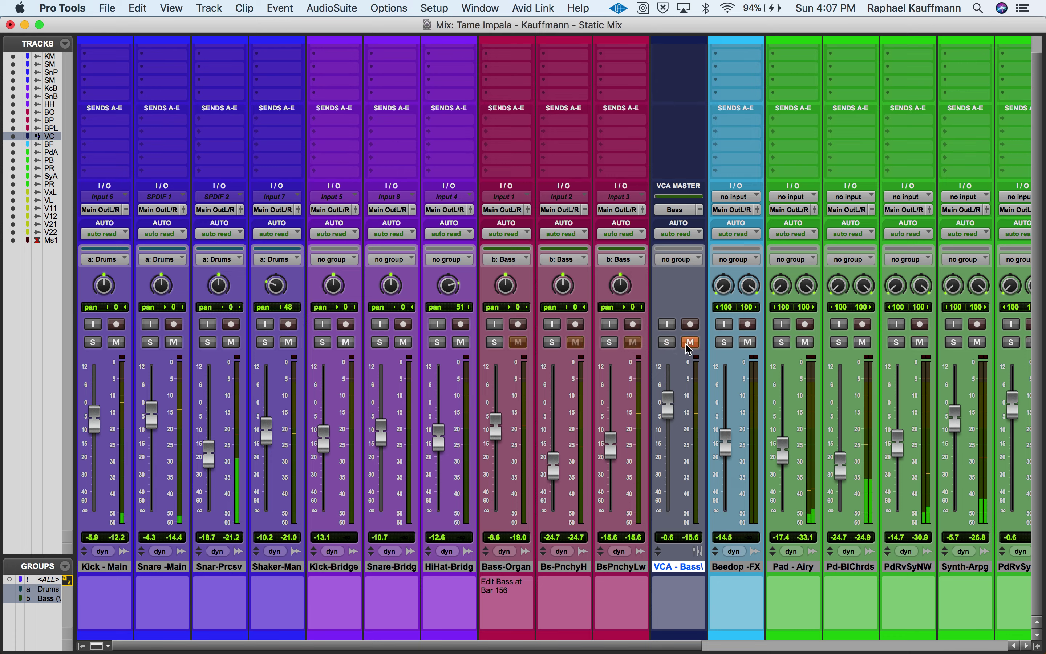
Mute and unmute the three bass tracks one by one, then toggle the same mutes through the Bass VCA master
left_click(633, 343)
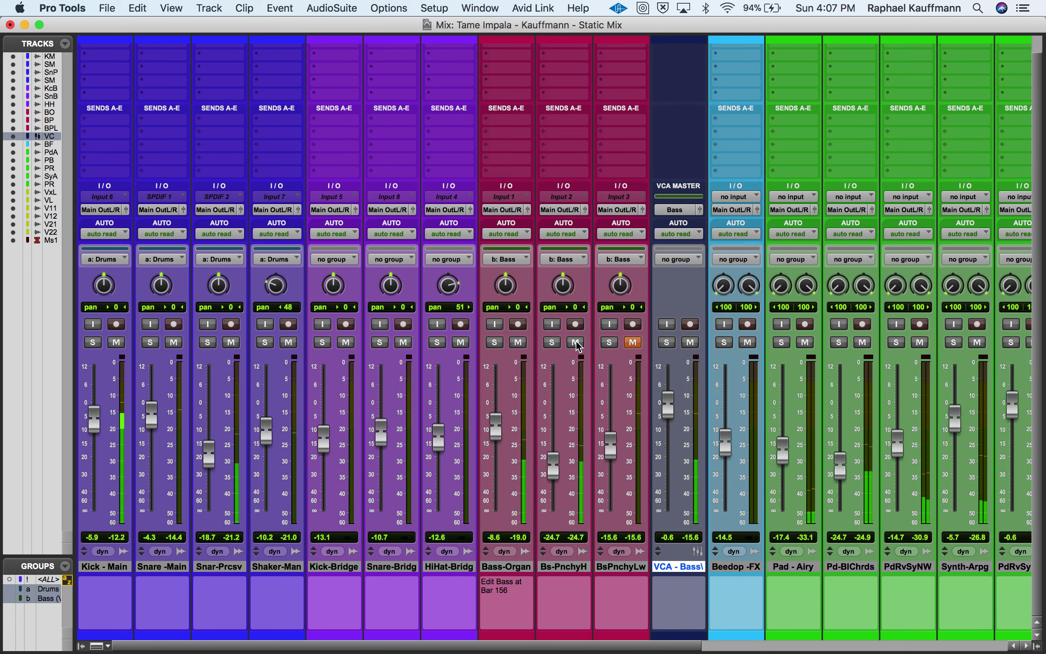
left_click(575, 343)
left_click(518, 342)
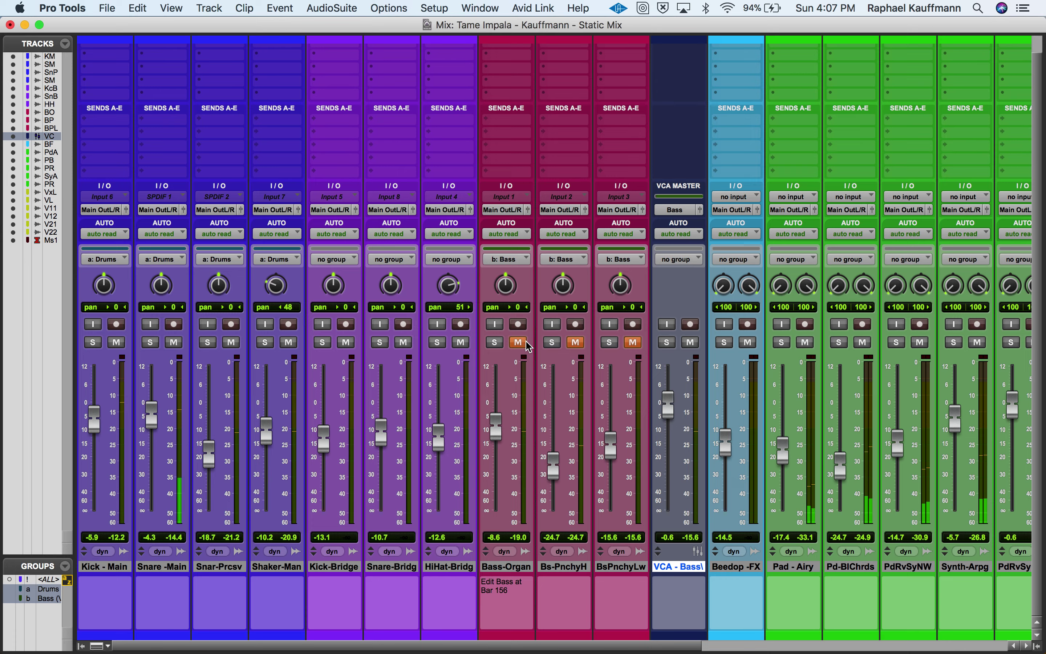
left_click(632, 343)
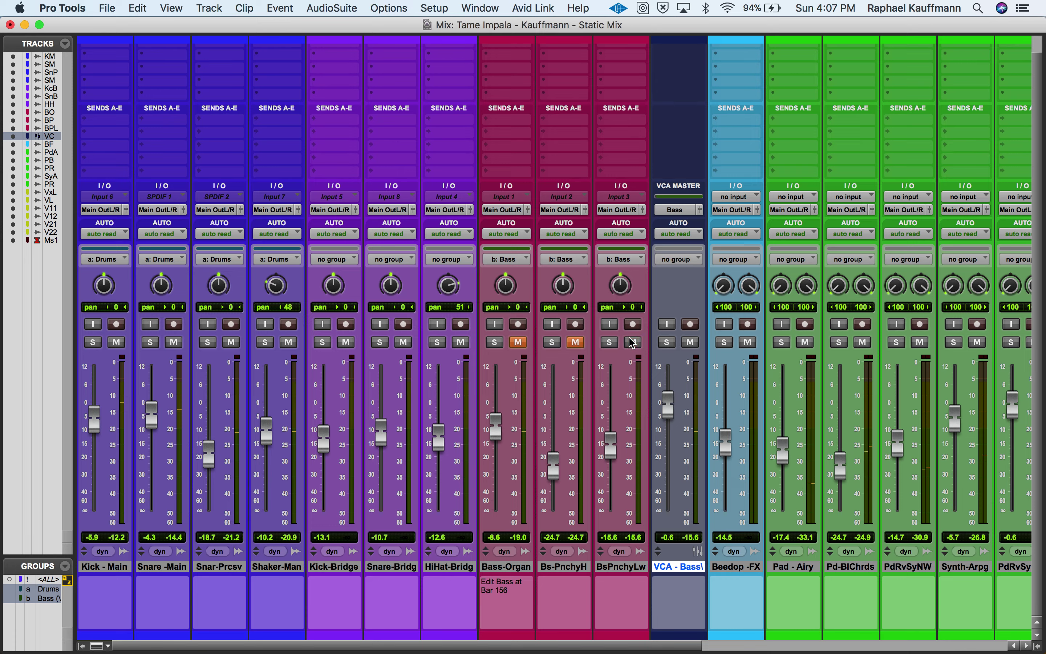
left_click(576, 343)
left_click(519, 343)
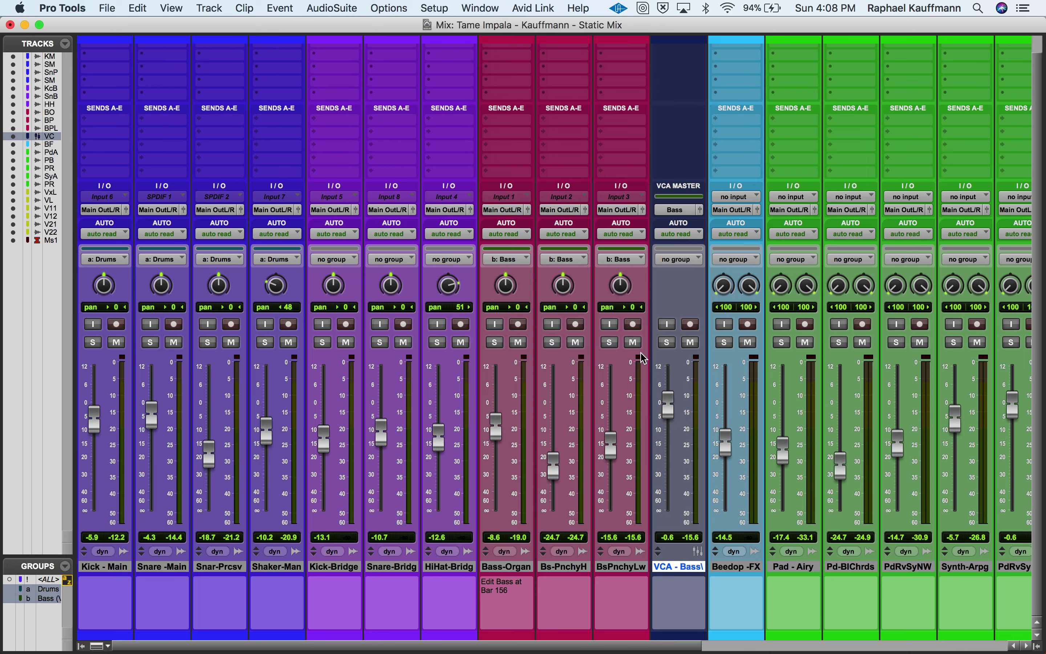
left_click(691, 342)
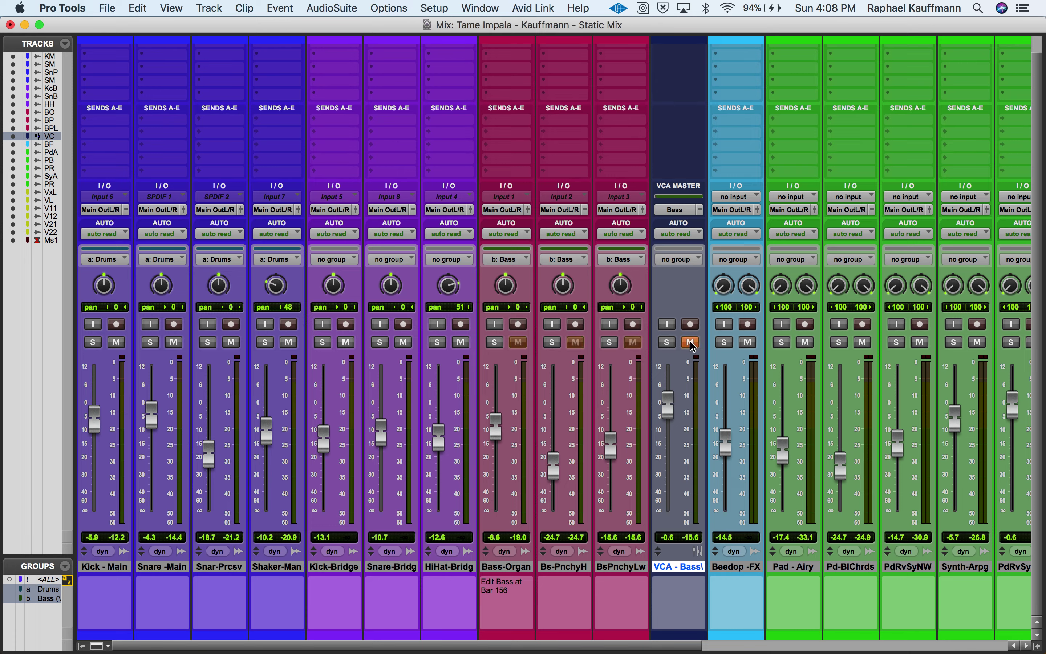
left_click(690, 342)
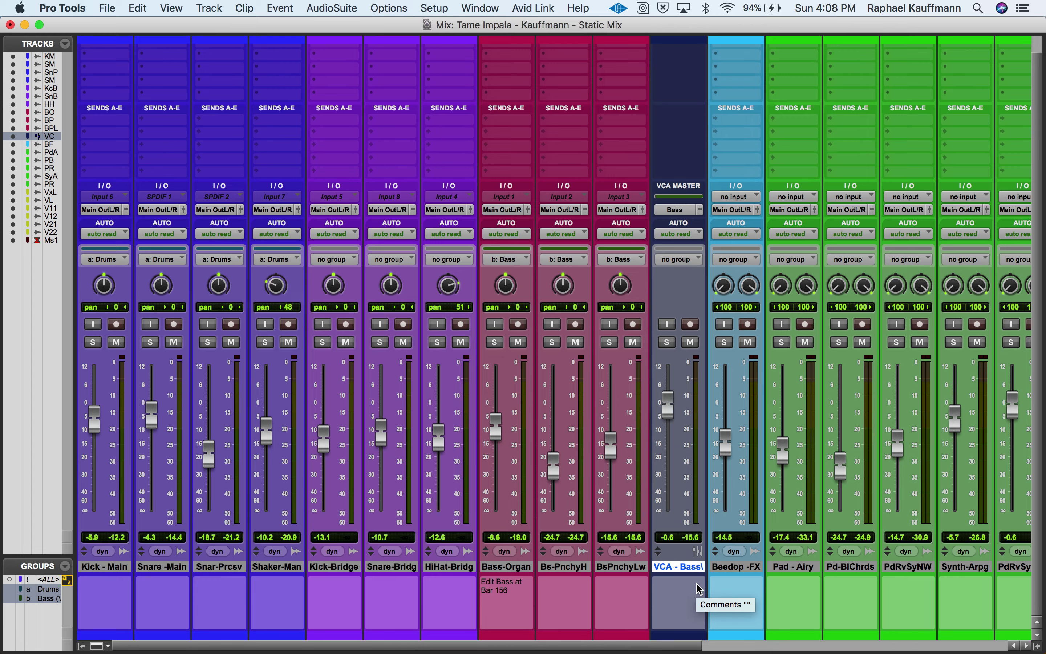
Create one stereo Aux Input track named "Vox - Sub" directly after the Vox - Harm 2.2 track
scroll(699, 588, "right", 10)
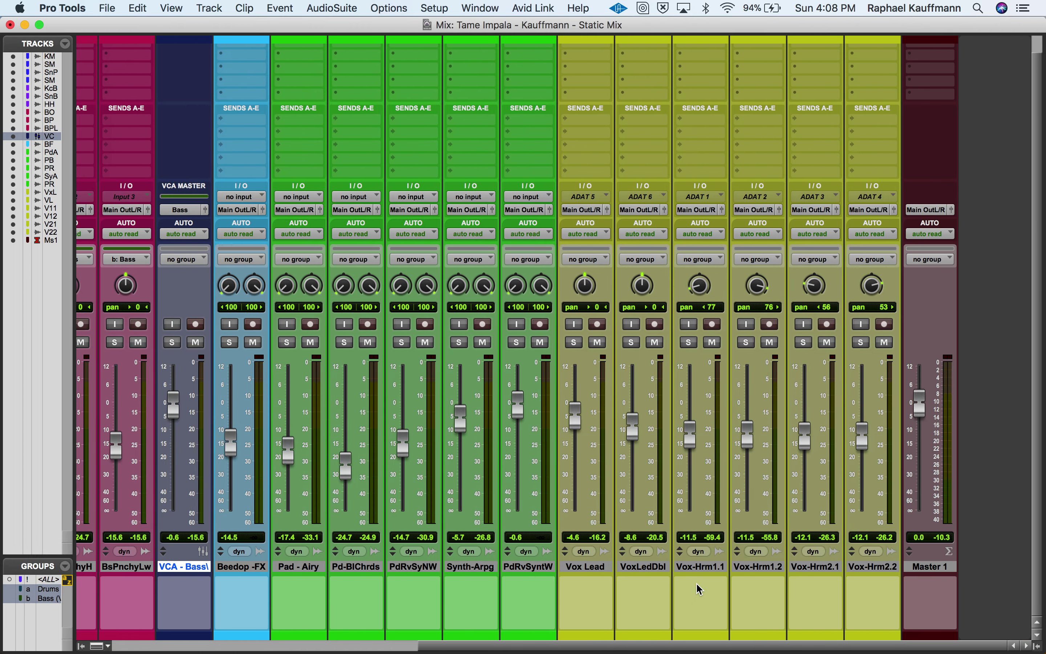
left_click(595, 566)
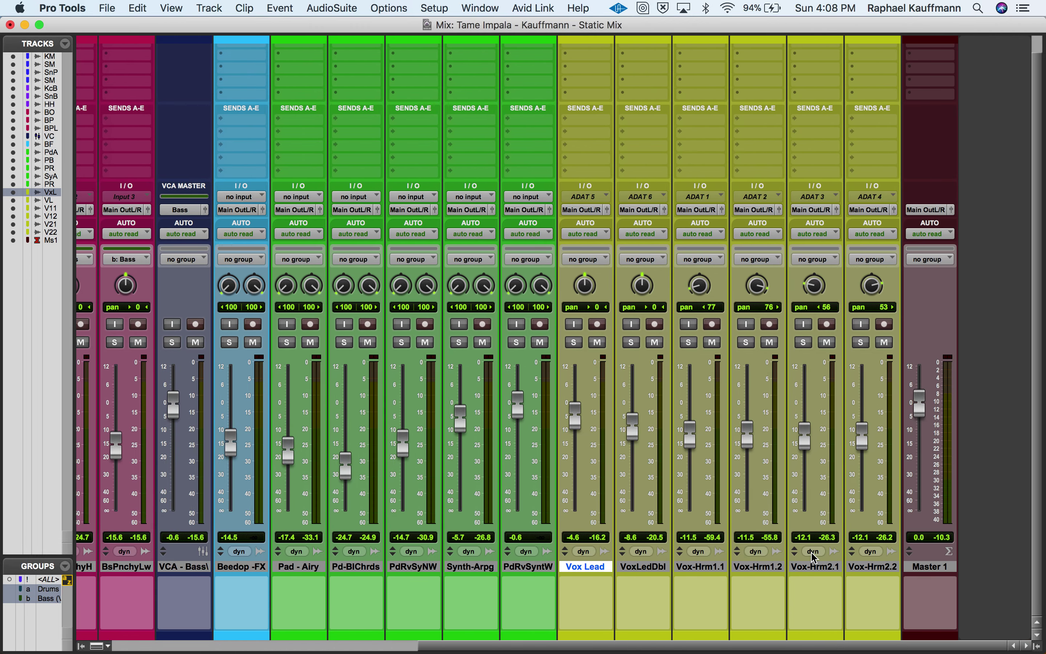
left_click(874, 567)
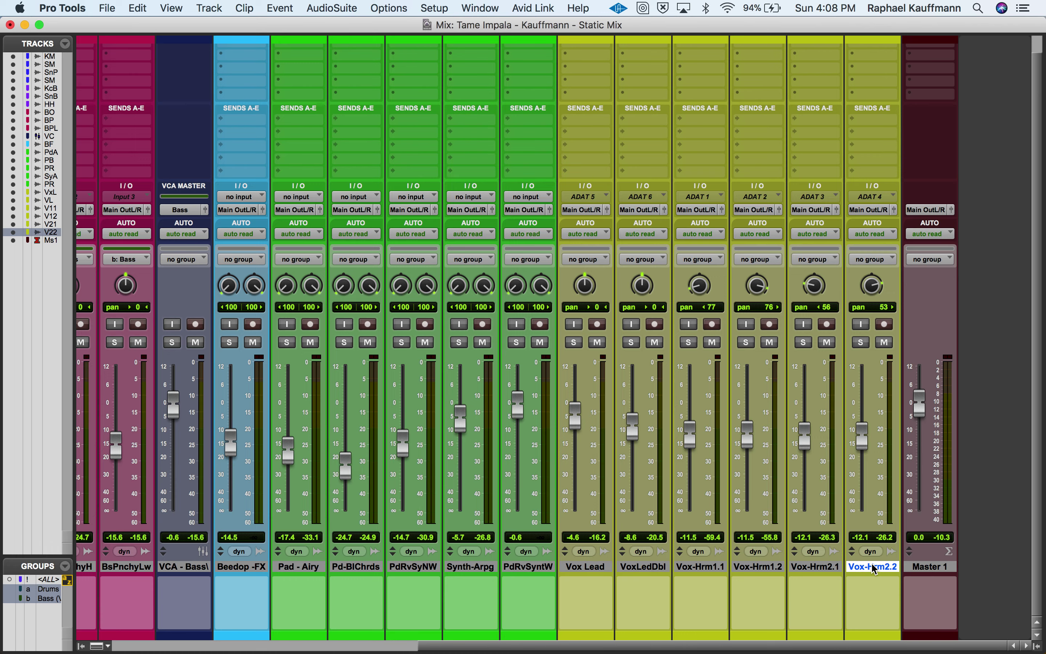
key("super+n")
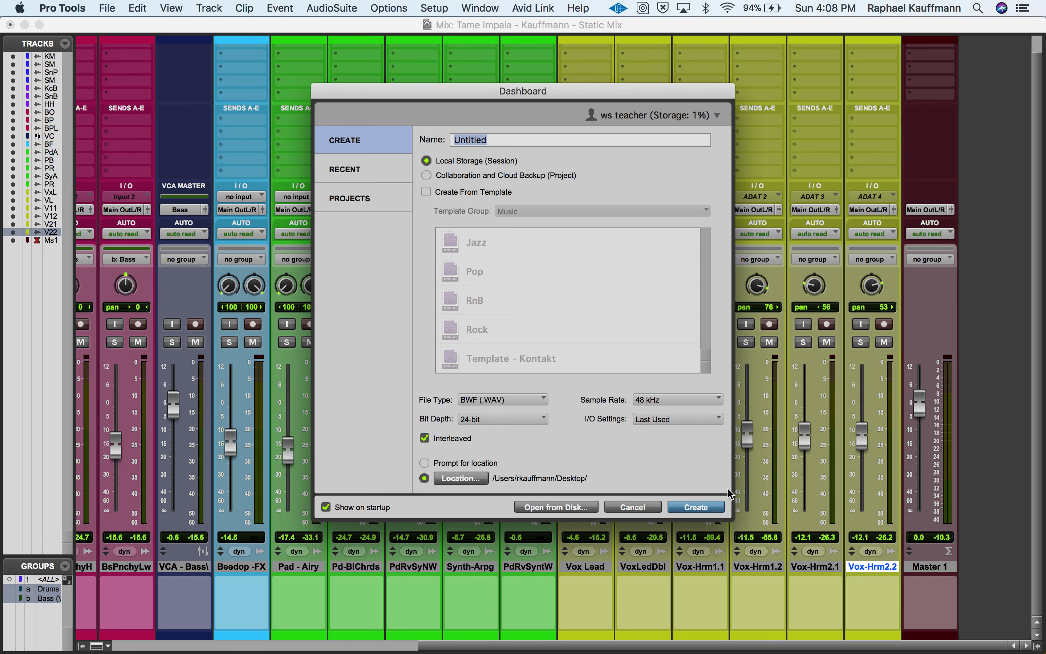
left_click(633, 509)
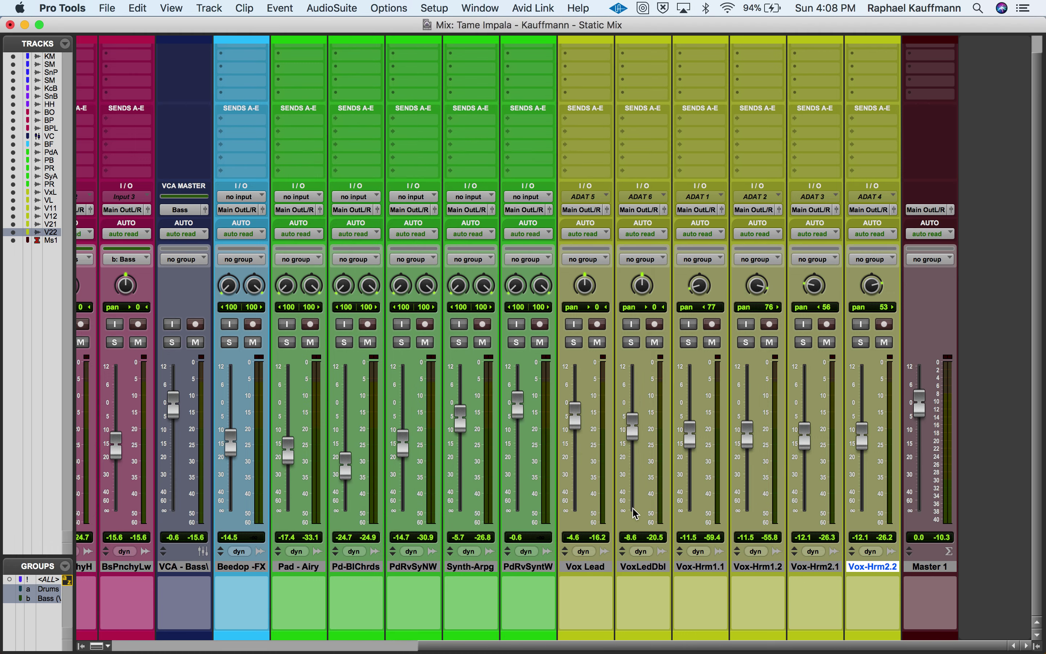
key("shift+super+n")
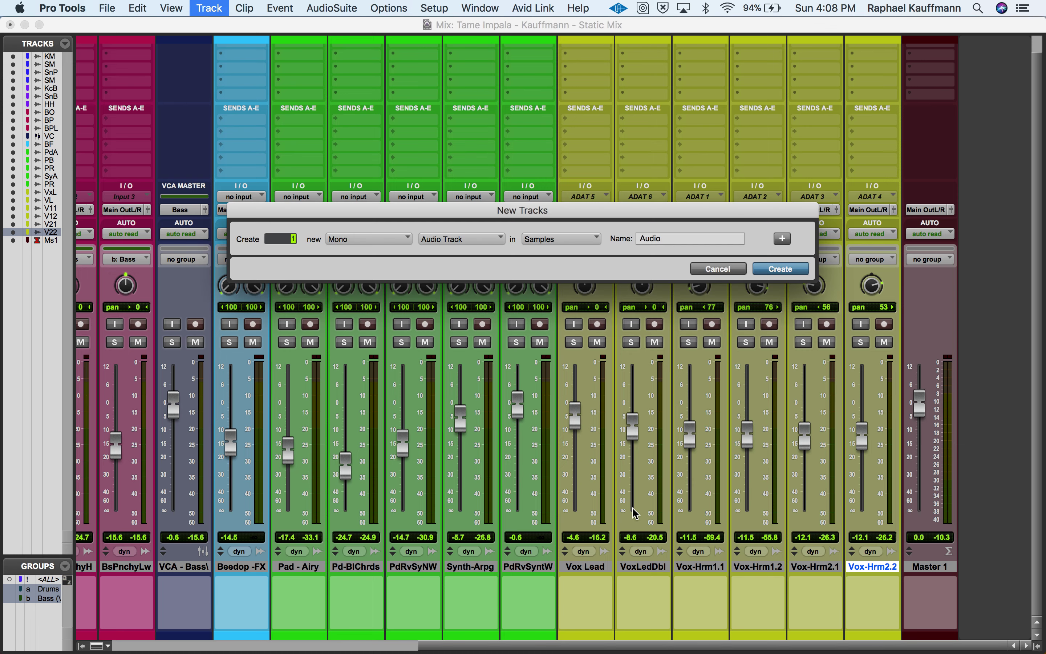
left_click(365, 245)
left_click(361, 257)
left_click(450, 245)
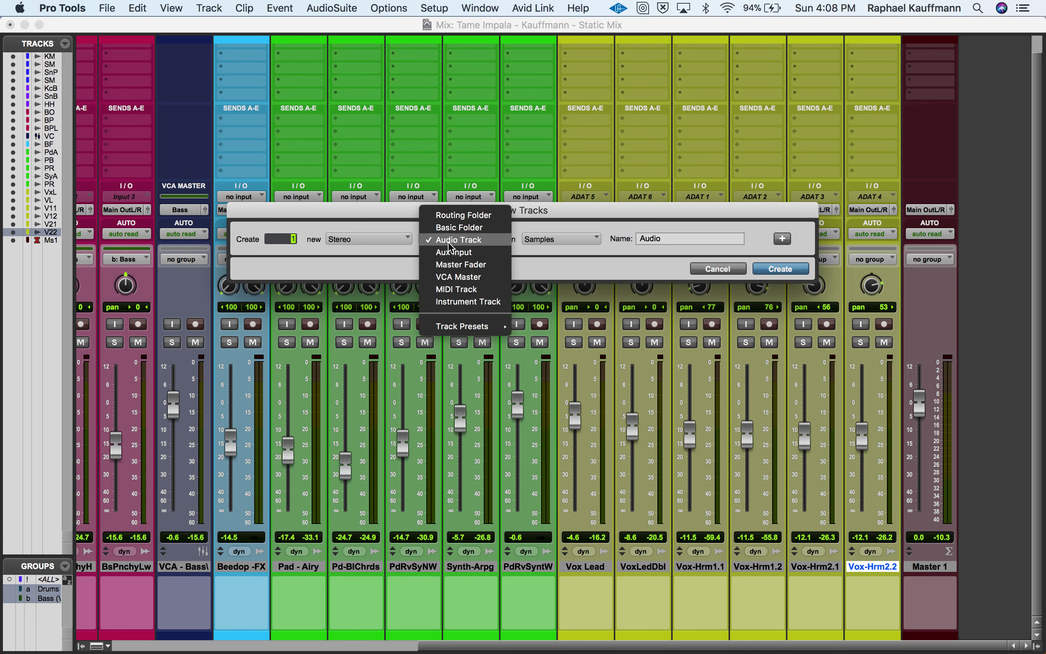
left_click(454, 252)
left_click_drag(670, 238, 635, 237)
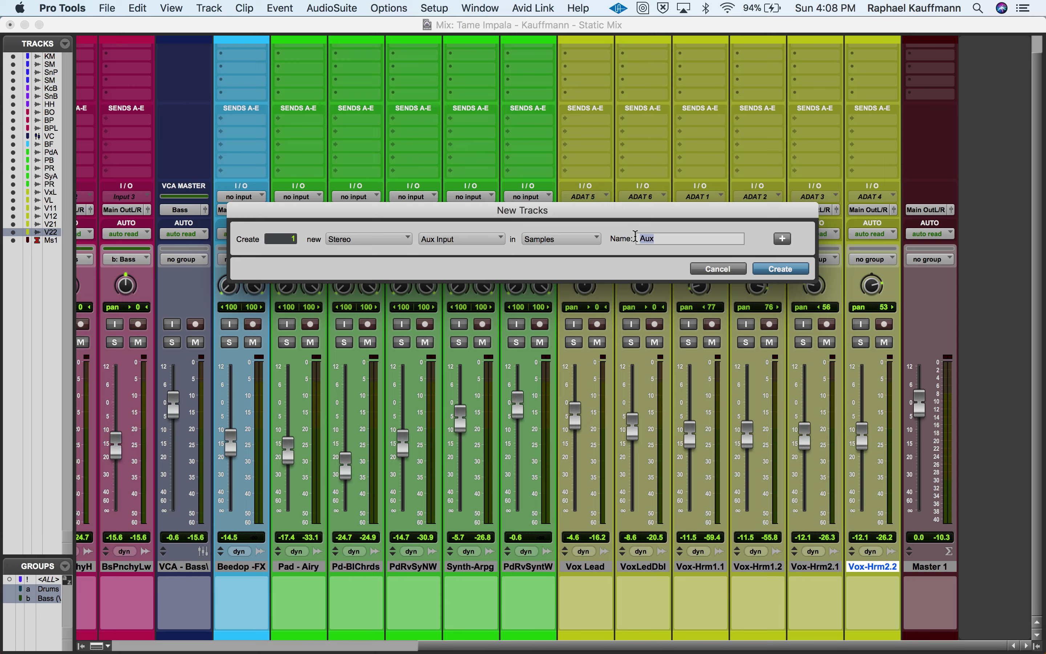
type("Vox - Sub")
left_click(779, 269)
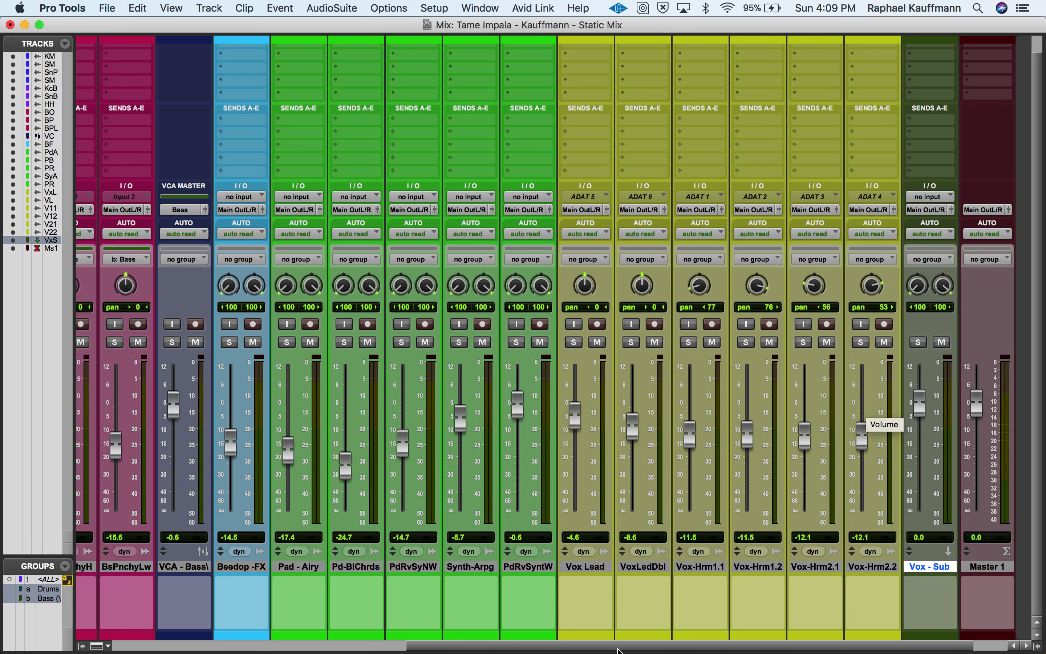
Route the outputs of all six vocal tracks, Vox Lead through Vox - Harm 2.2, to Bus 1-2 (Stereo)
left_click(608, 568)
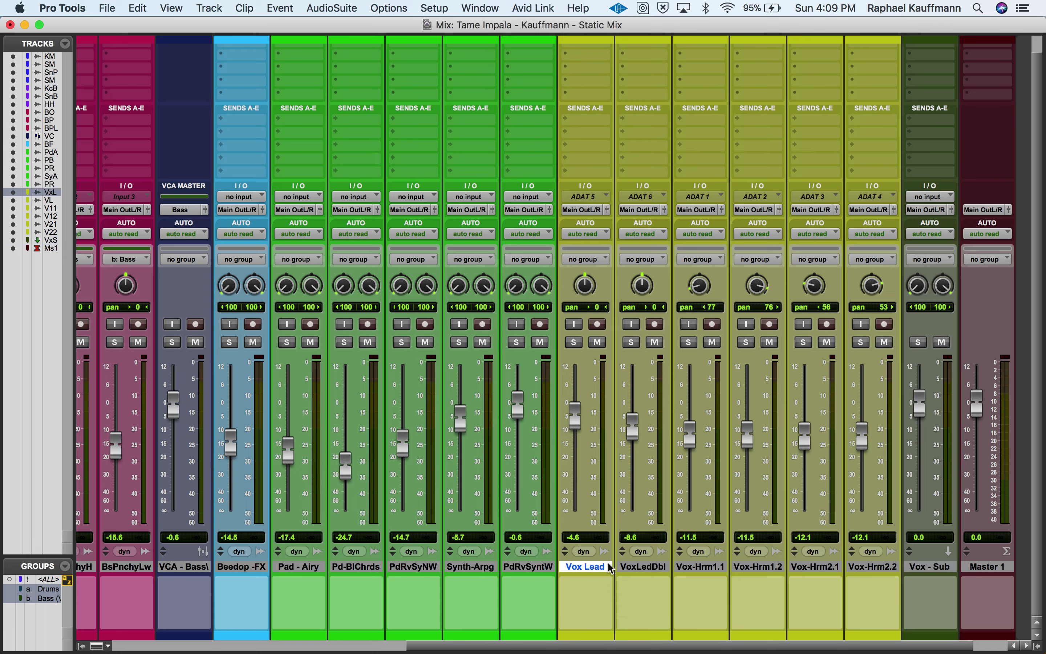
left_click(869, 567, "shift")
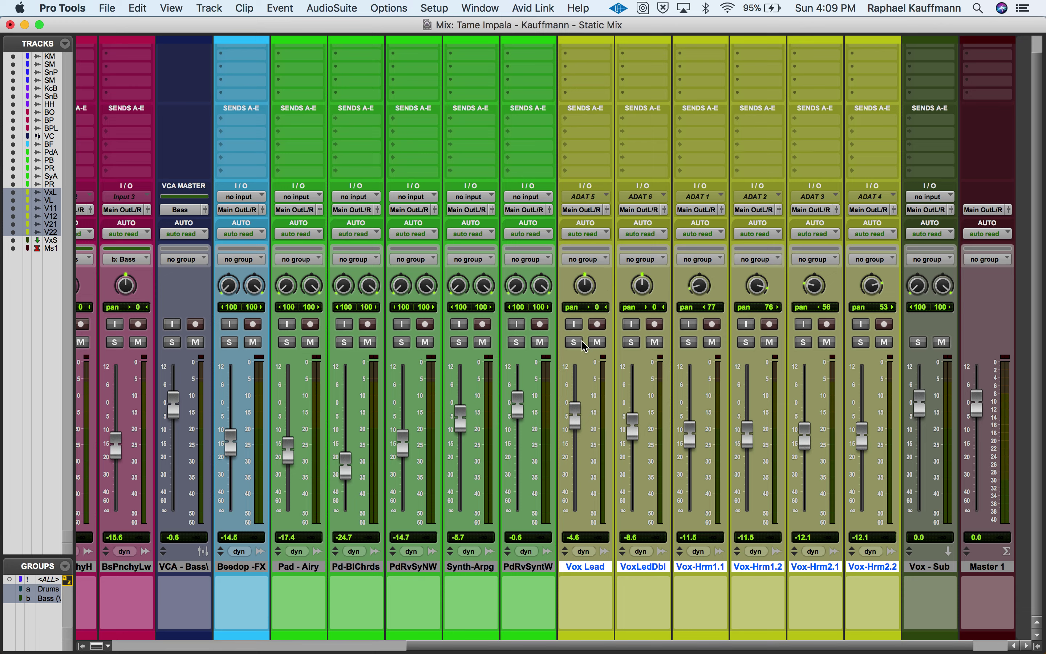
left_click(584, 210)
mouse_move(592, 229)
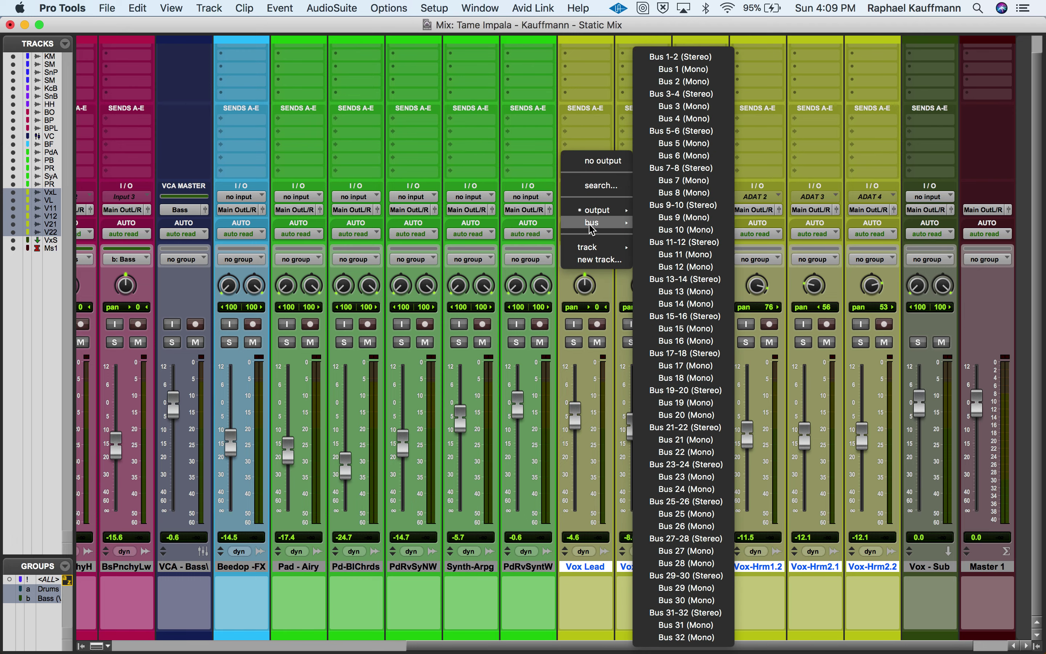
left_click(673, 60)
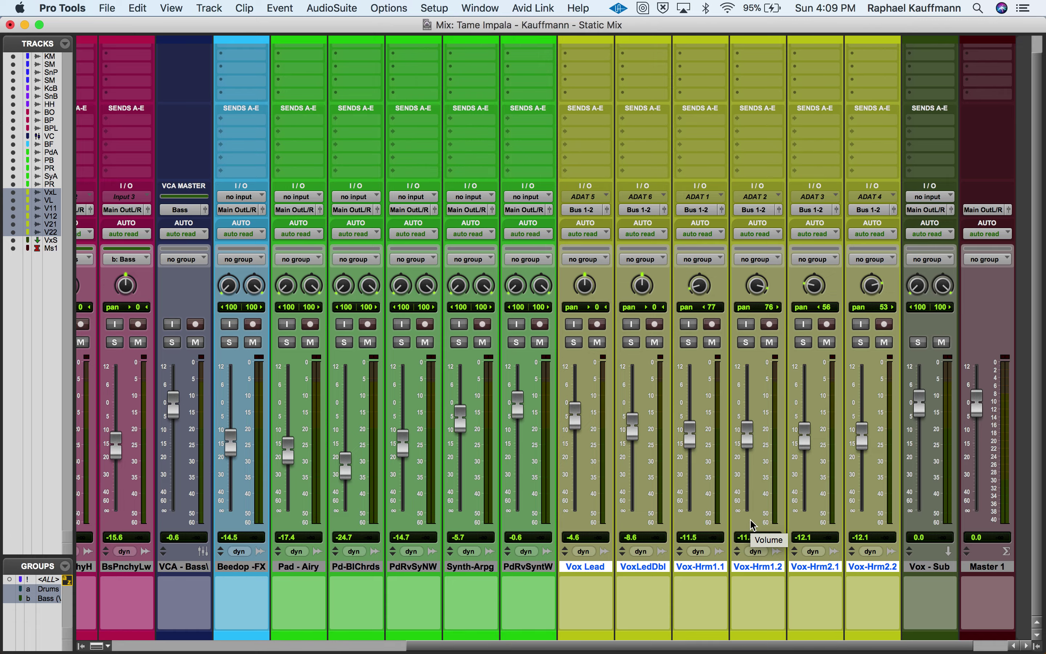
Play the song from the opening of the Vox Lead part in the Edit window and return to the Mix window
key("super+equal")
scroll(619, 591, "down", 10)
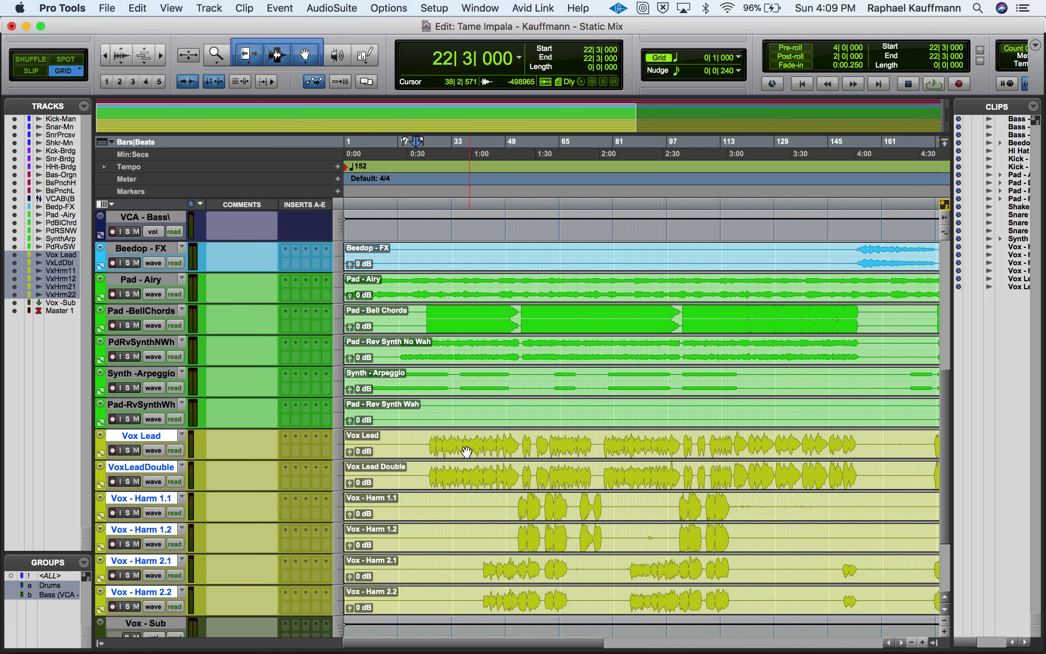
left_click(452, 438)
key("space")
key("super+equal")
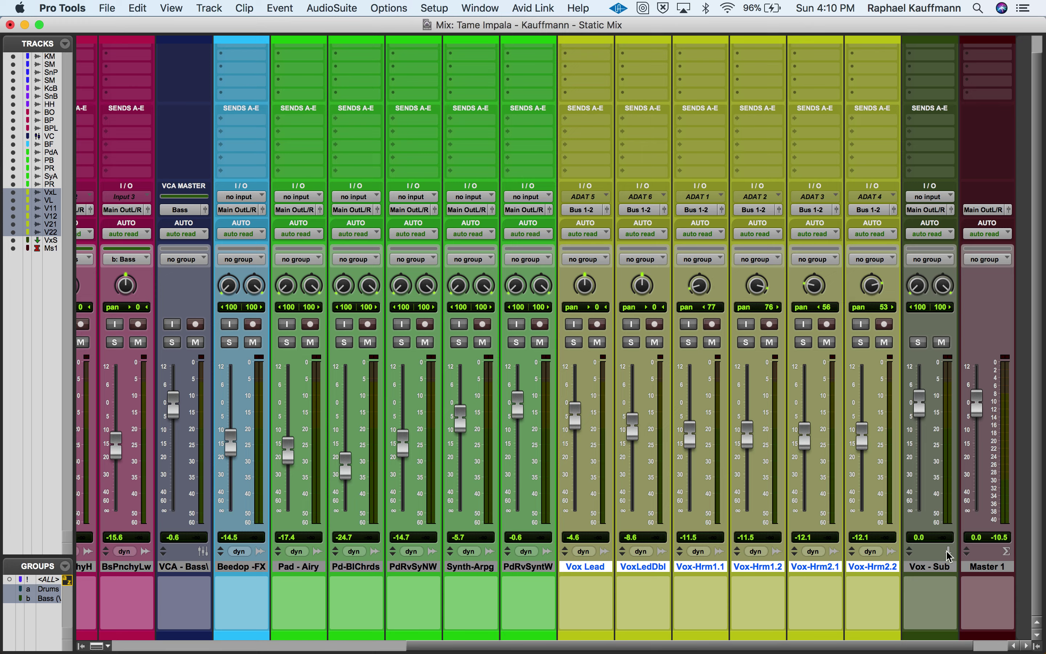
Set the input of the Vox - Sub track to Bus 1-2
left_click(922, 200)
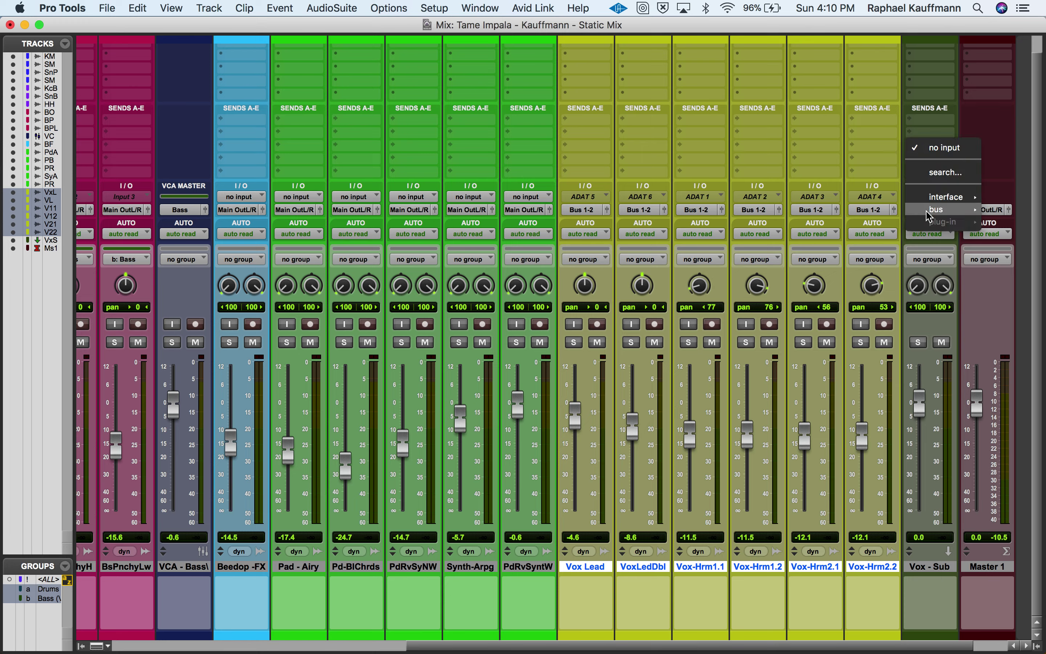
mouse_move(941, 209)
left_click(880, 218)
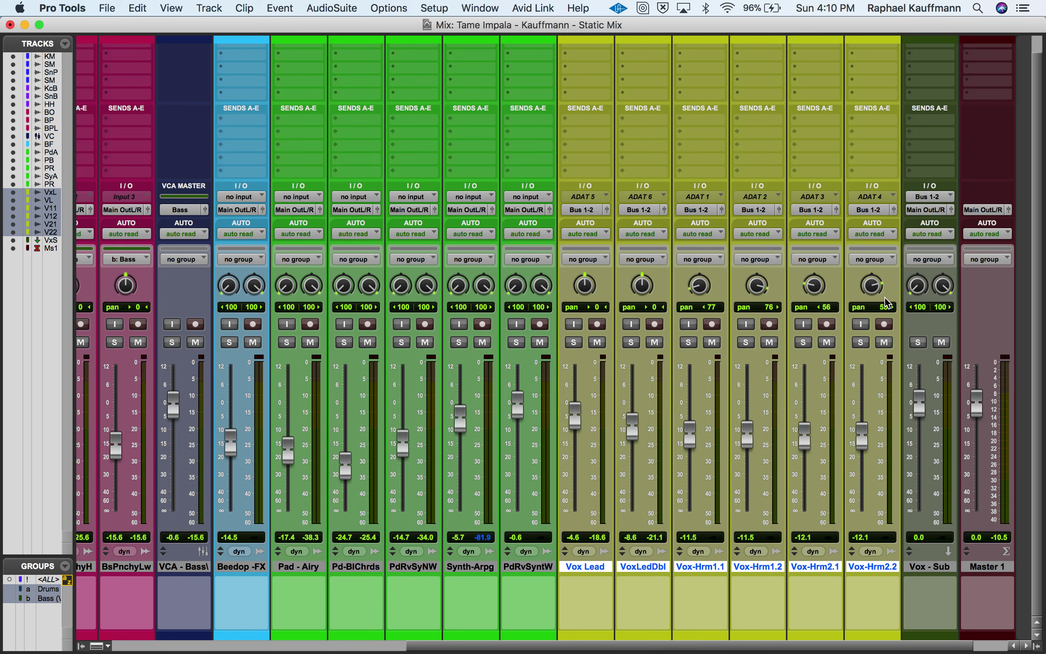
During playback, lower the Vox - Sub fader to -1.1 dB and toggle its mute on and off
key("space")
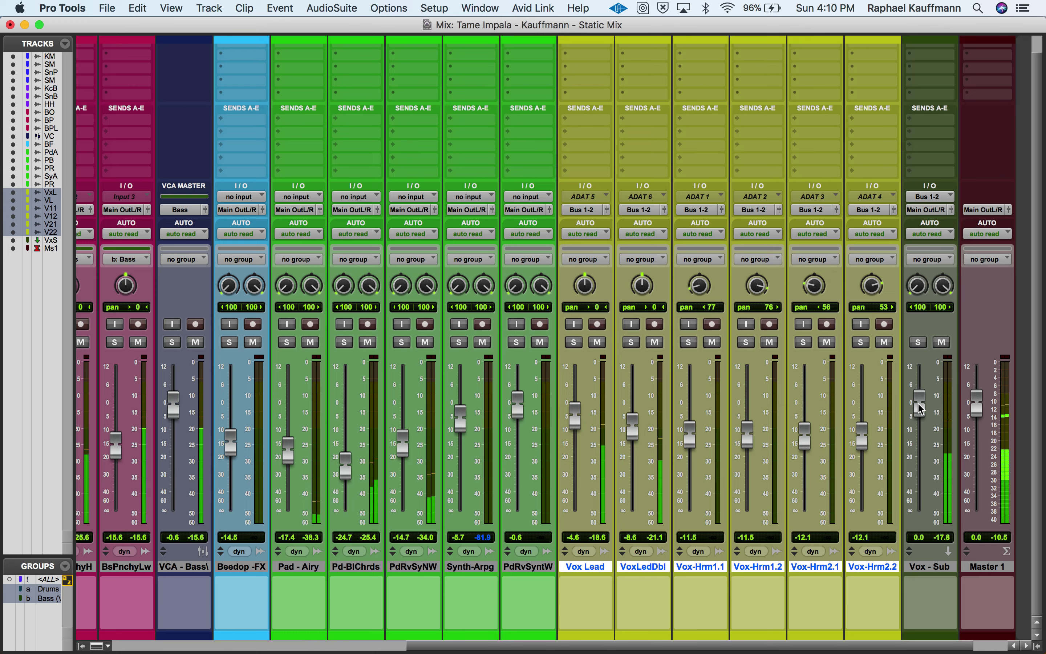
mouse_move(918, 402)
left_mouse_down()
mouse_move(922, 457)
mouse_move(917, 395)
mouse_move(915, 405)
left_mouse_up()
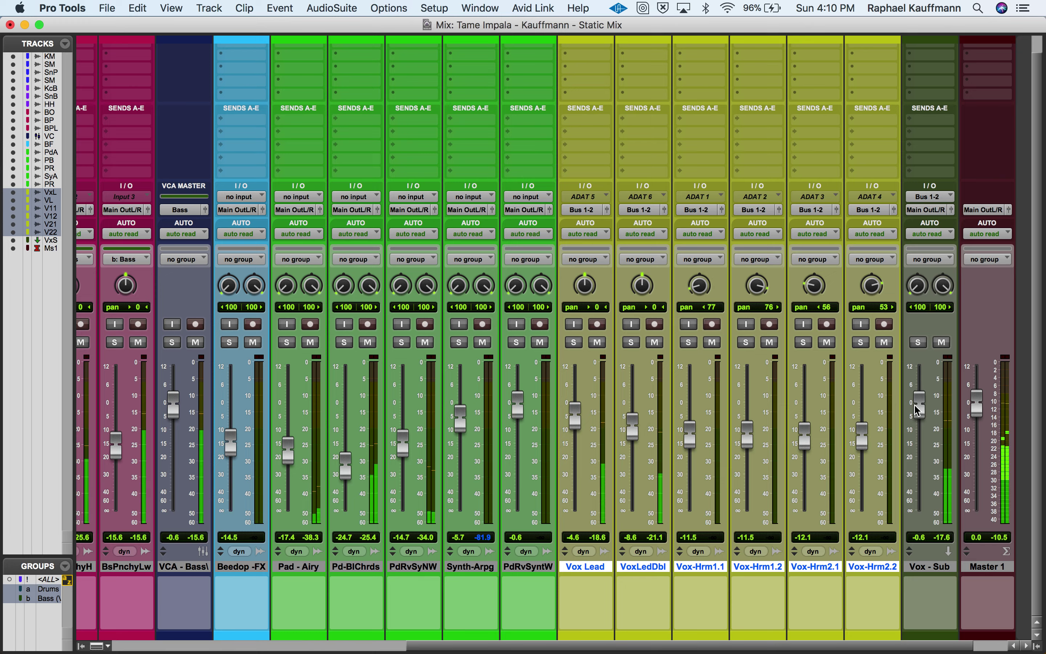
left_click(942, 341)
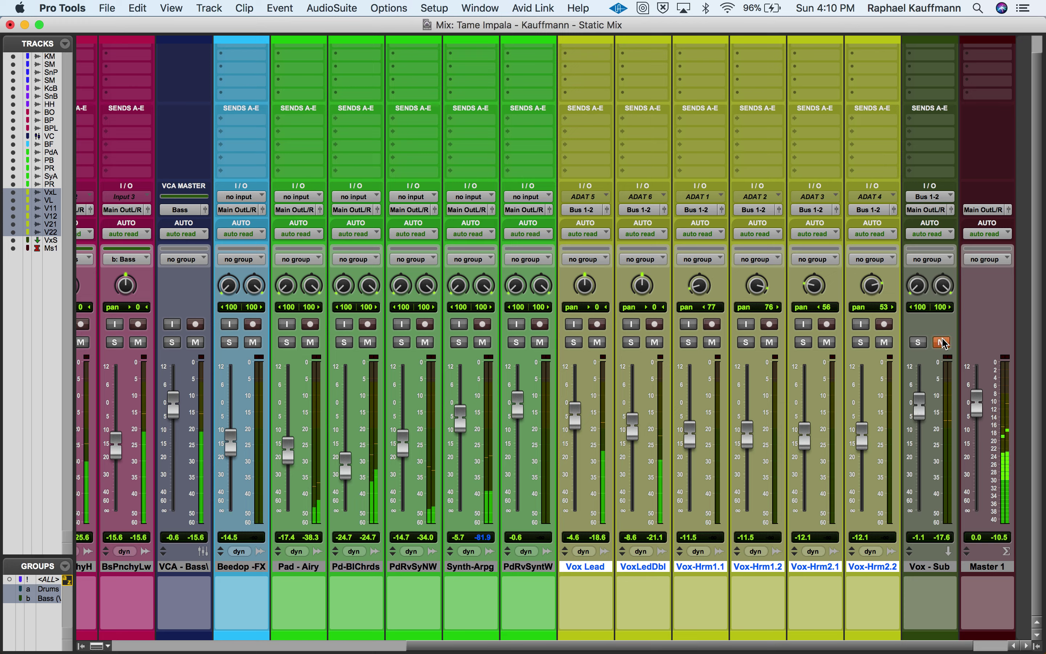
left_click(943, 341)
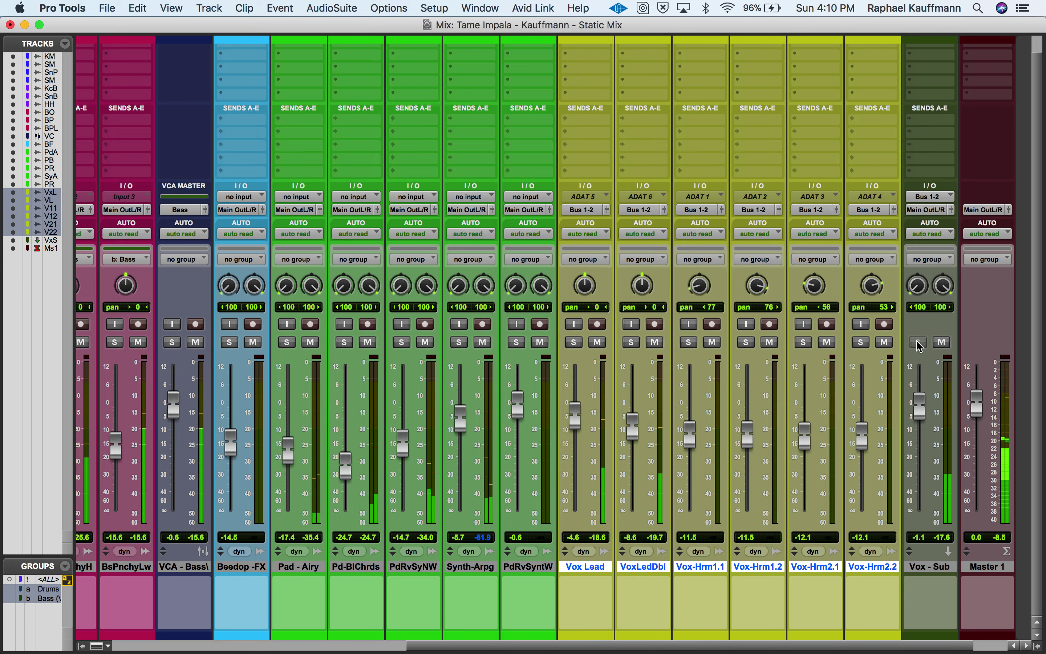
Solo Vox Lead with Vox - Sub in solo safe, and clear the solo again
left_click(574, 343)
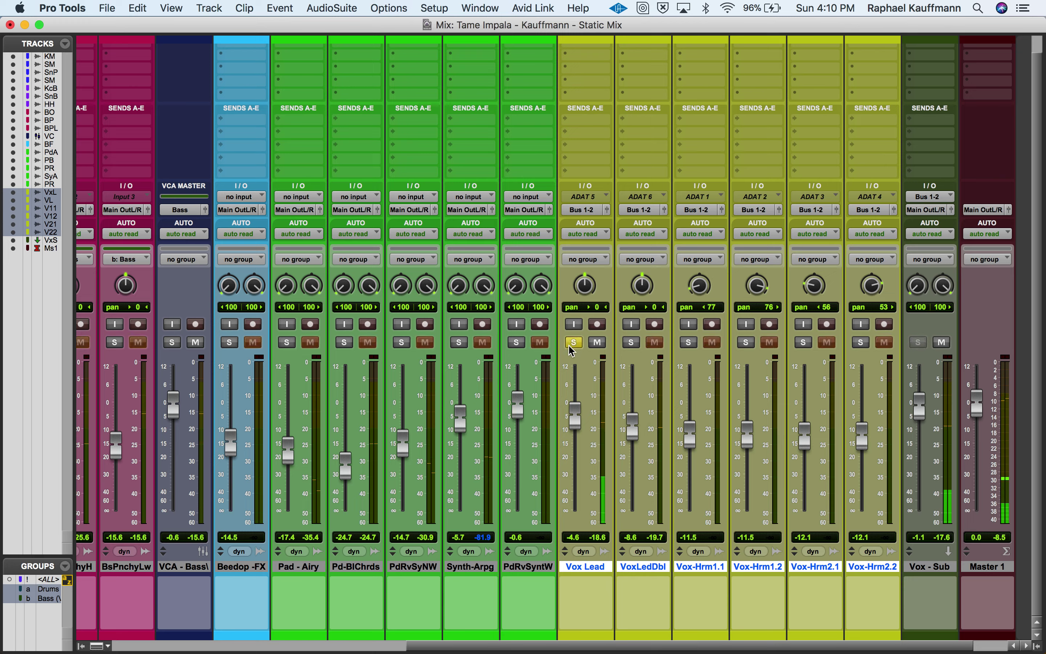
left_click(573, 342)
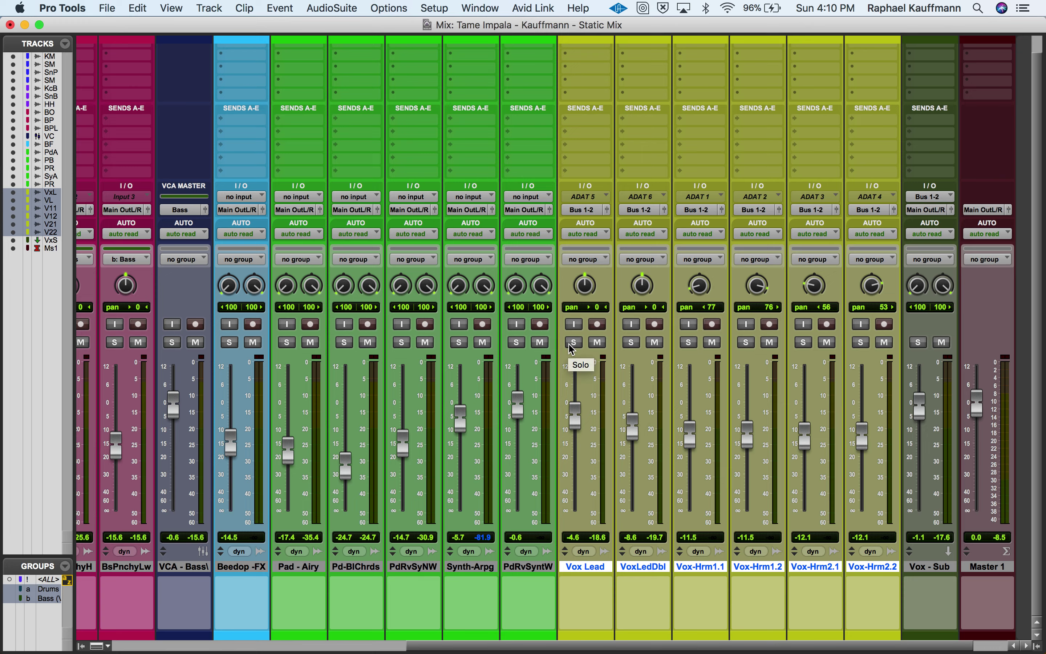
Solo and unsolo every track at once, then toggle the Vox - Sub solo and leave only that track soloed
left_click(919, 342, "alt")
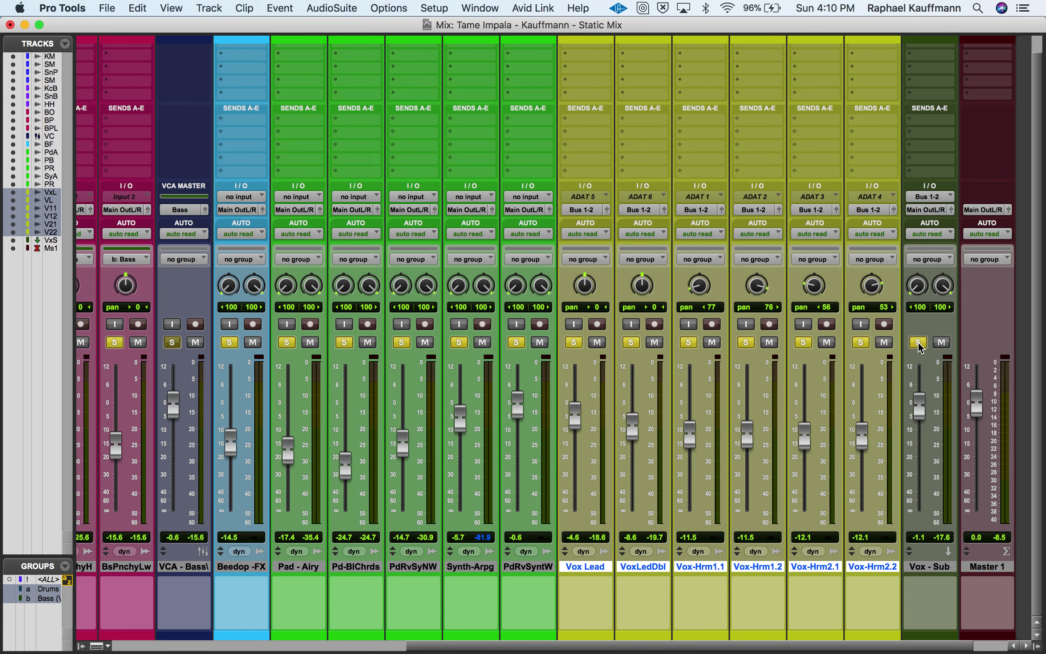
left_click(918, 342, "alt")
left_click(919, 343)
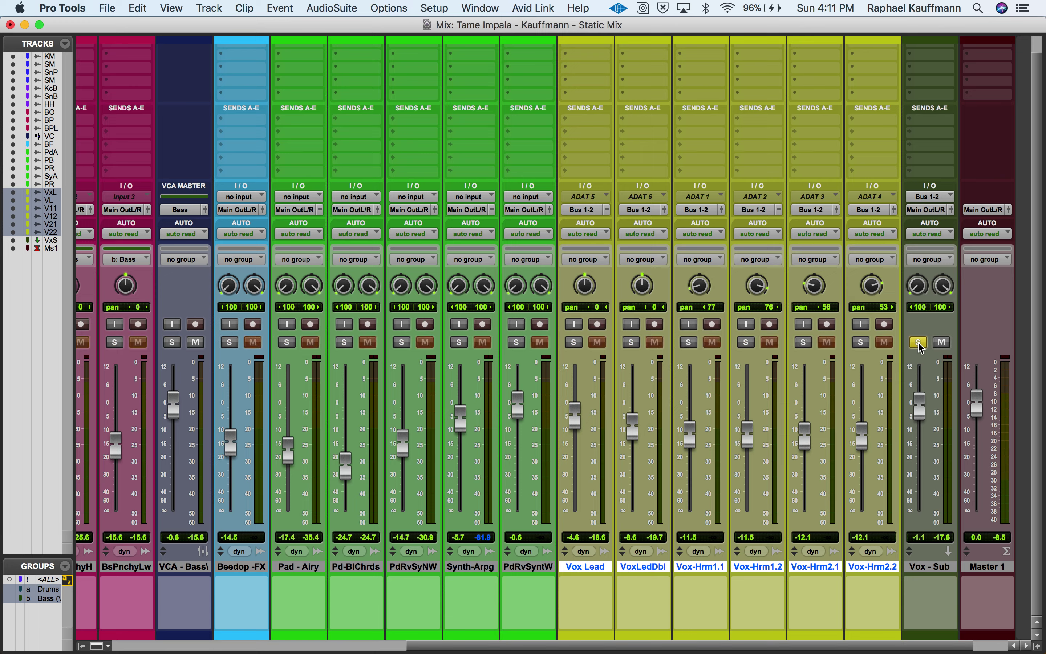
left_click(919, 342)
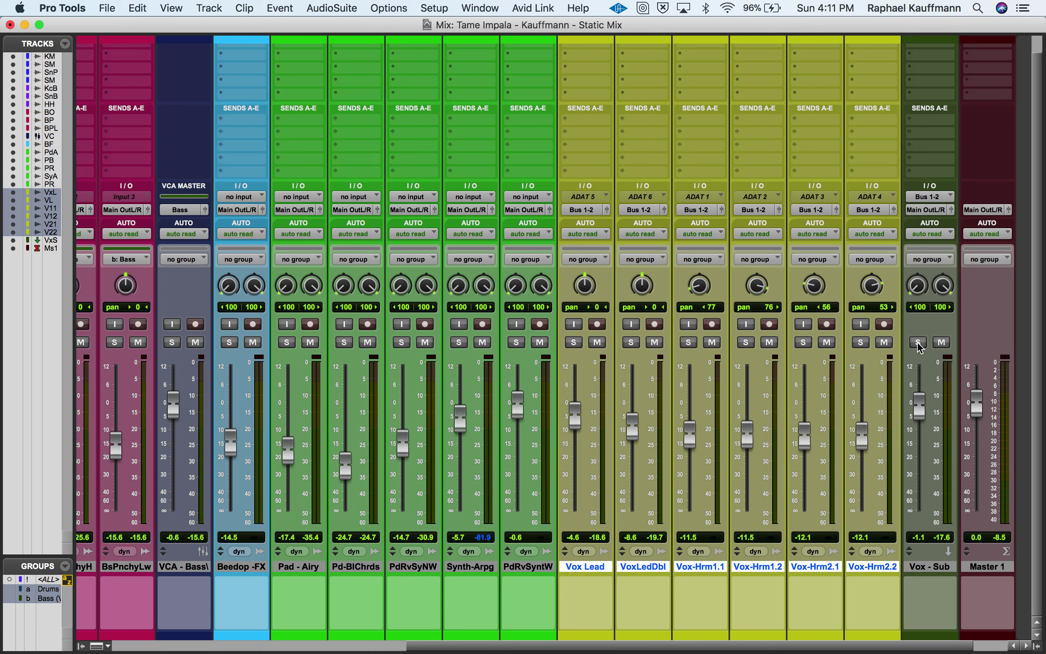
left_click(918, 343)
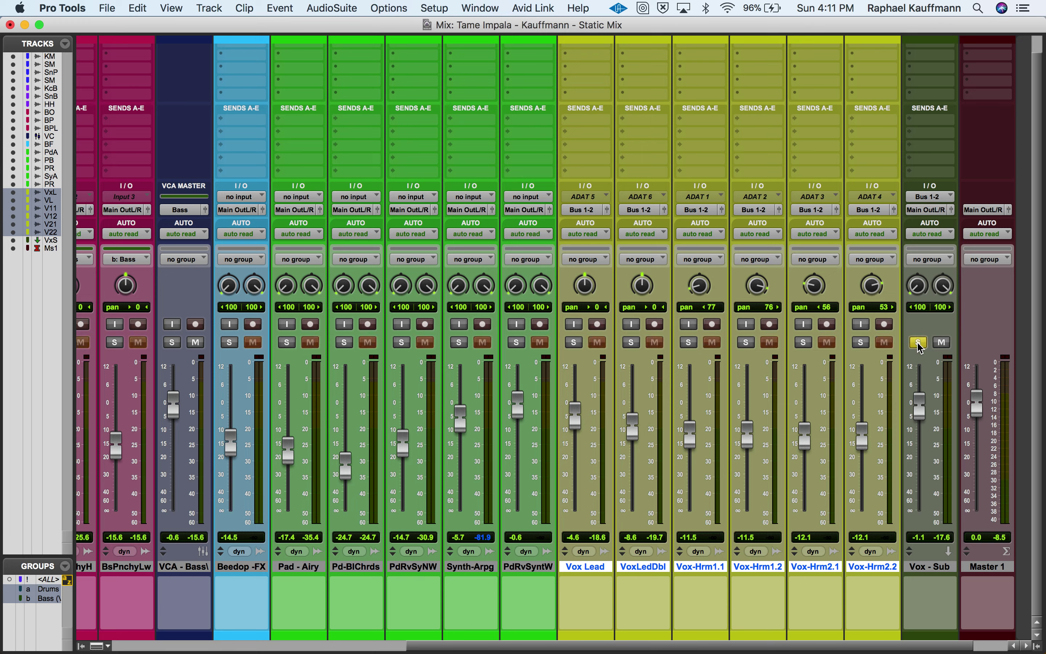
Unsolo Vox - Sub and make it solo safe, then solo Vox Lead and VoxLeadDouble during playback and clear both solos
left_click(919, 342)
left_click(919, 342, "super")
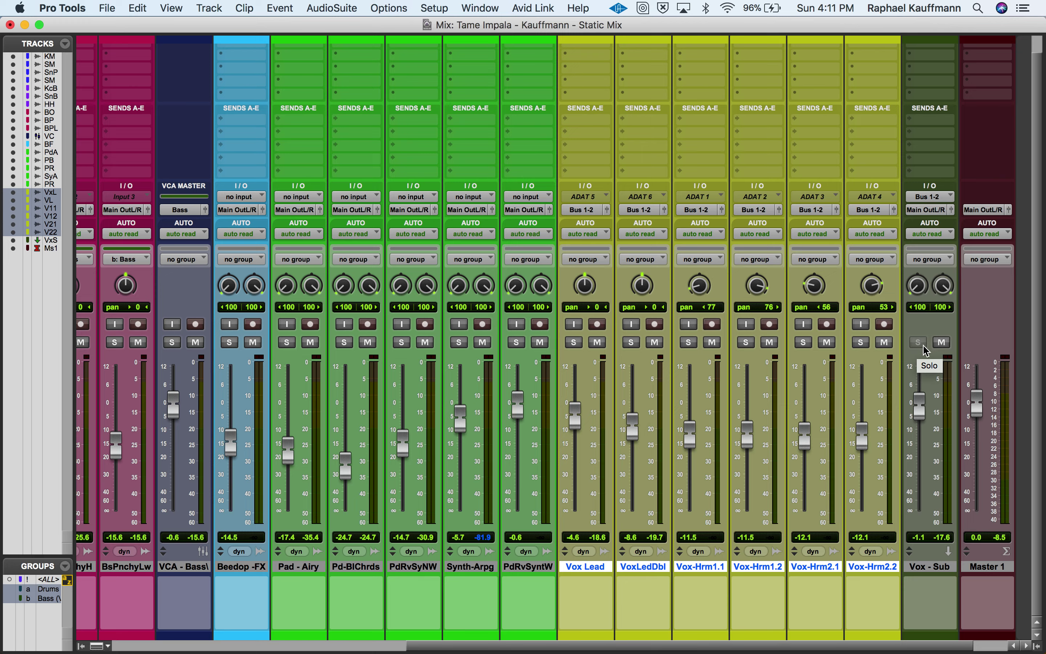
left_click(574, 342)
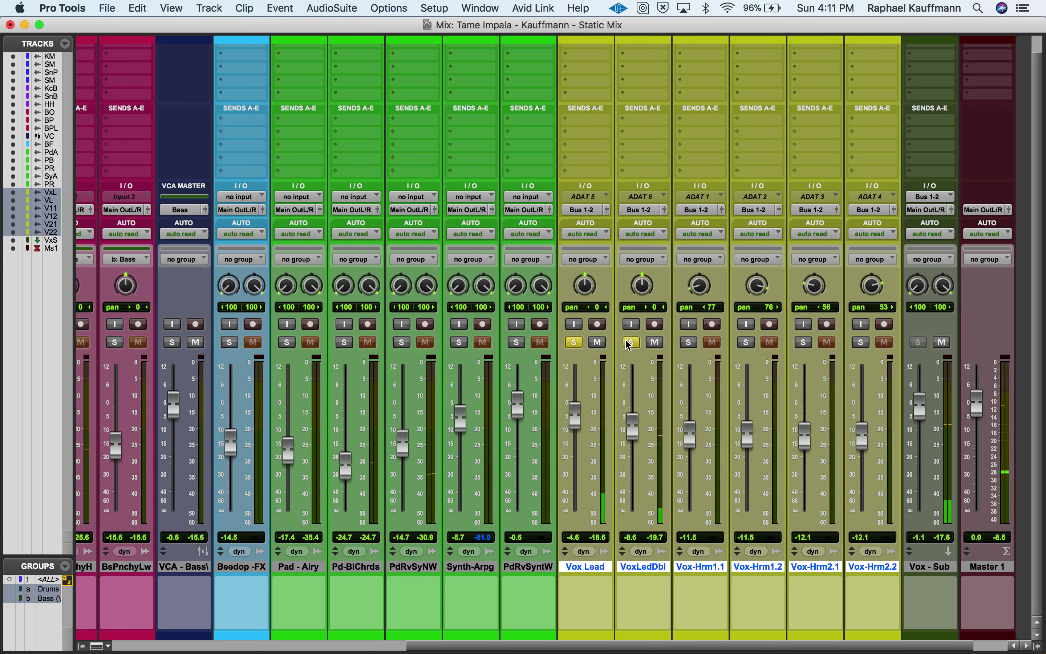
left_click(574, 344)
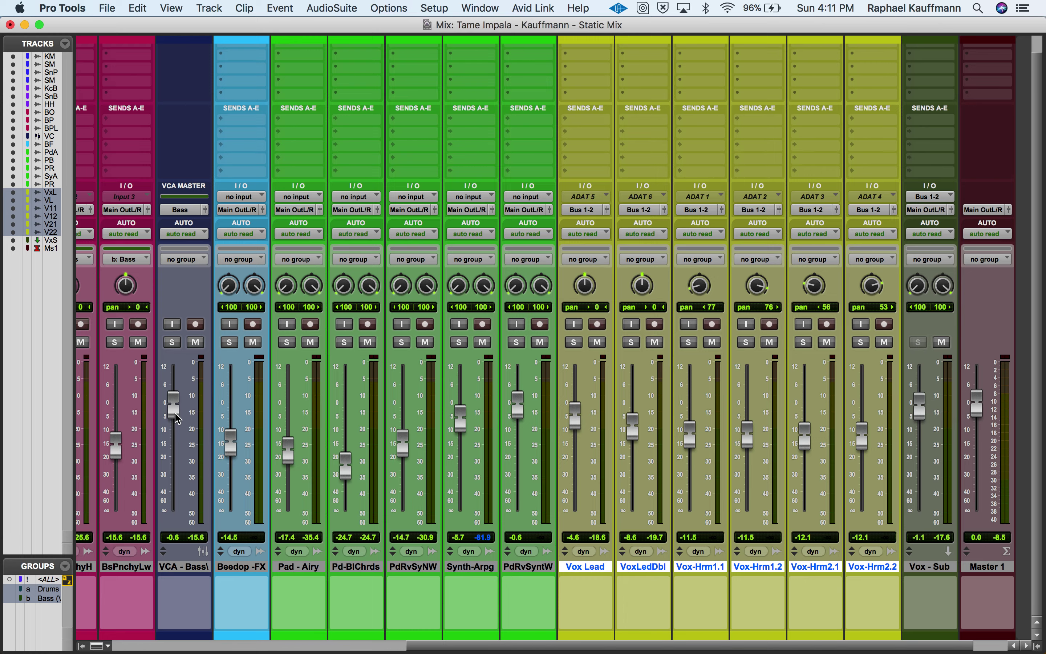
Raise the Bass group's VCA master fader to +0.7 dB
scroll(176, 417, "left", 5)
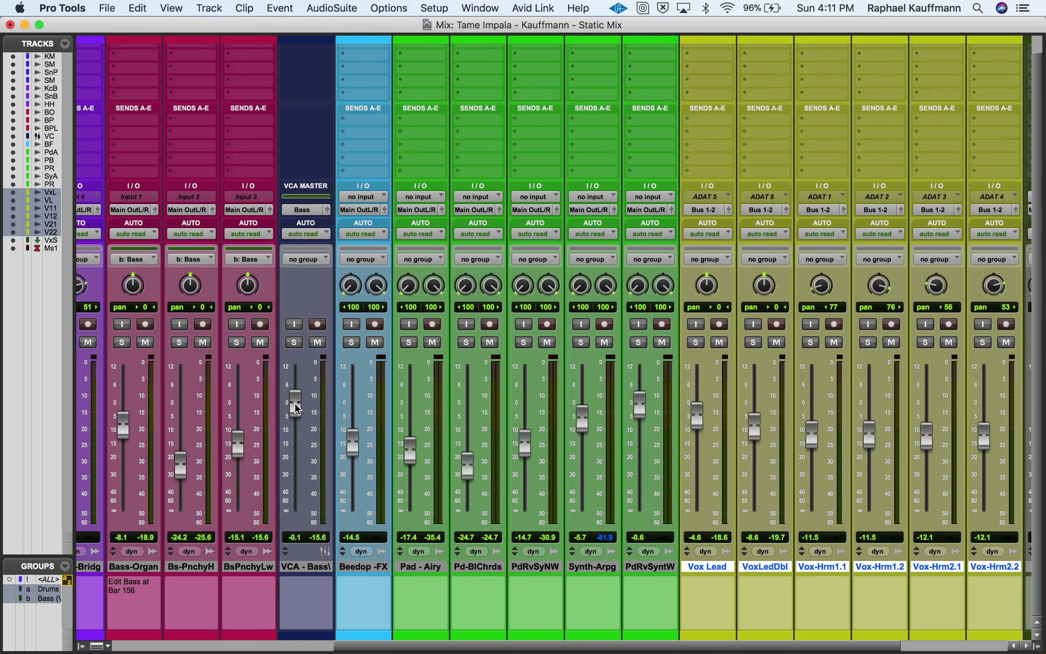
left_click_drag(297, 409, 296, 407)
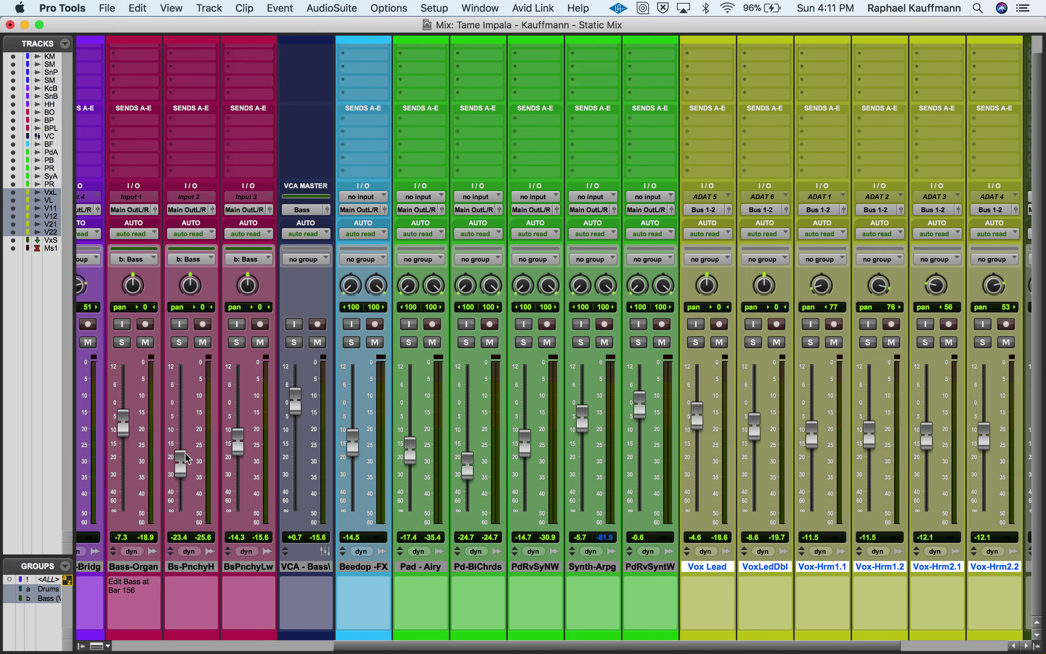
Insert a multichannel BF-76 dynamics plug-in in insert slot A of Vox - Sub and move its window off the vocal strips
scroll(327, 483, "right", 7)
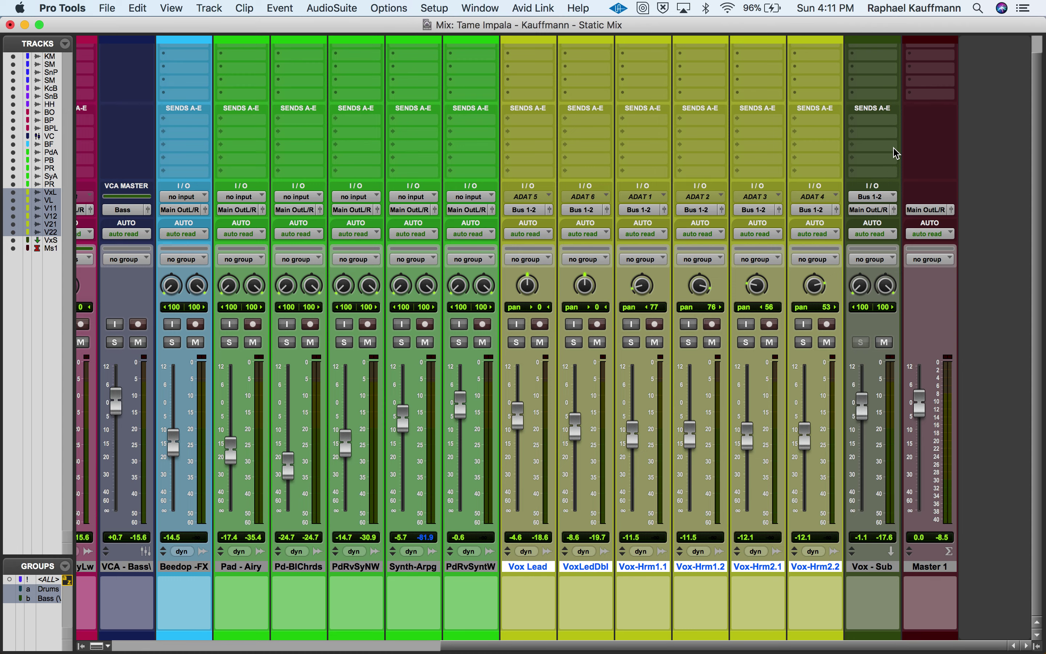
scroll(897, 152, "up", 2)
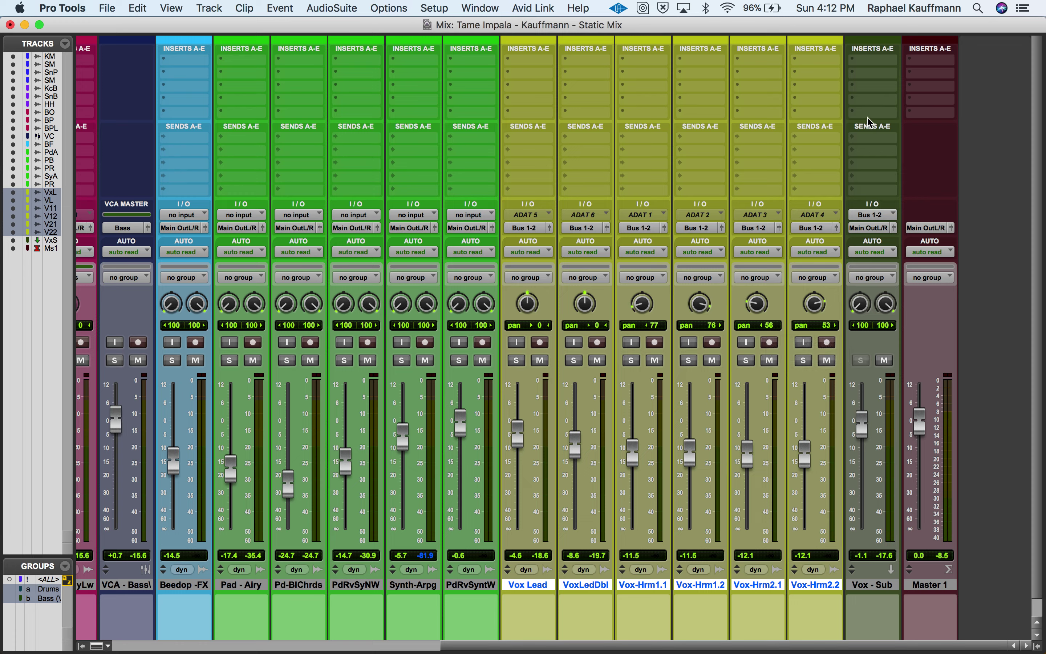
left_click(870, 61)
mouse_move(917, 72)
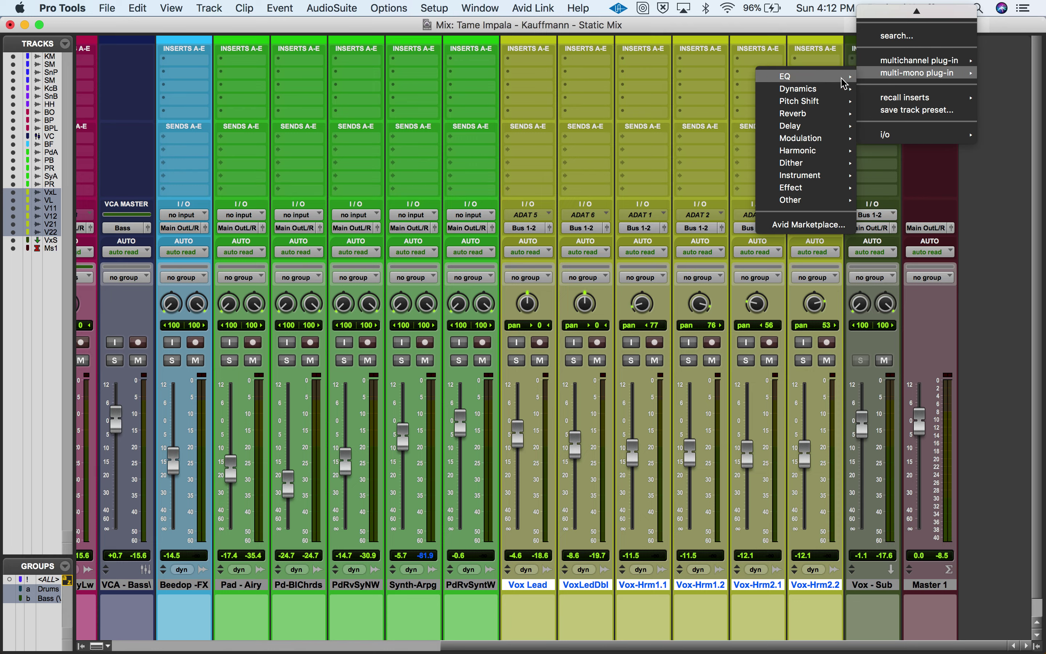
mouse_move(788, 65)
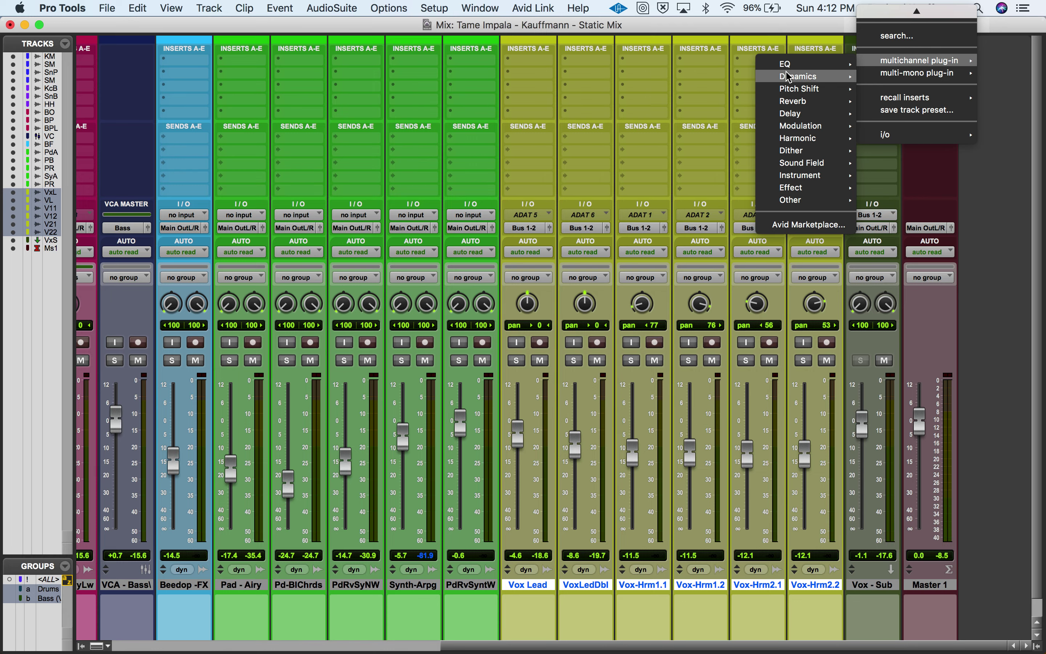
left_click(655, 121)
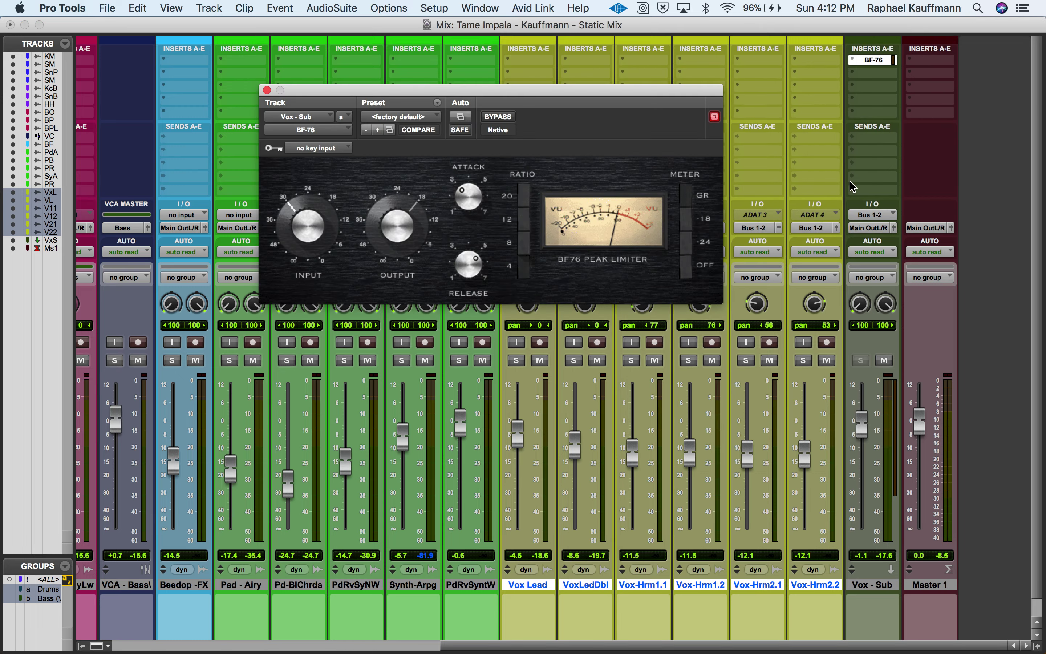
left_click_drag(567, 98, 395, 348)
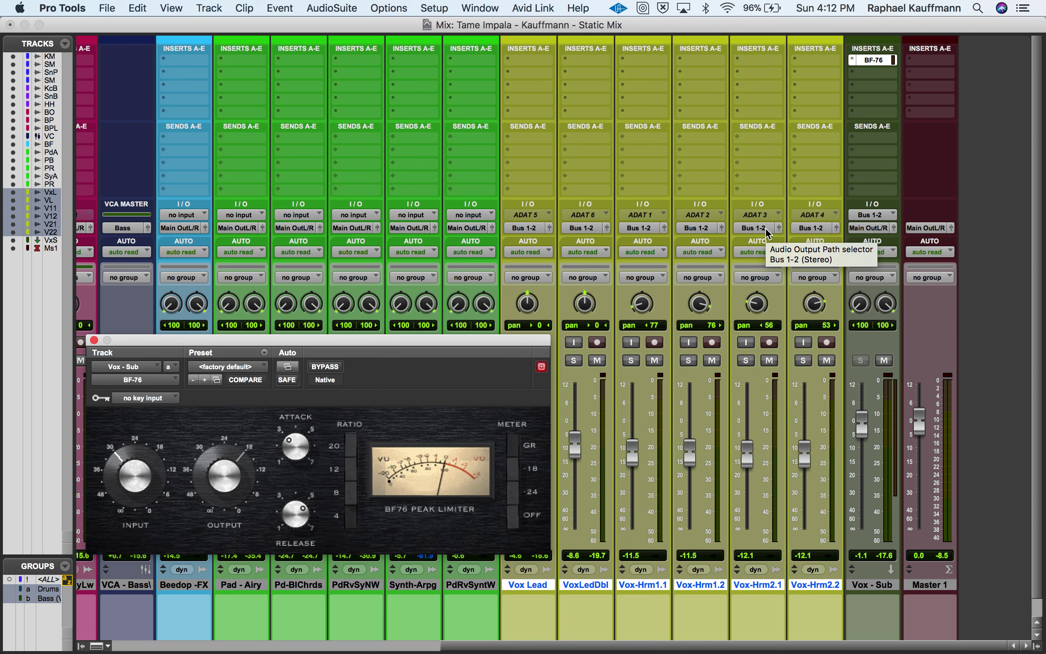
Route the outputs of Vox Lead and VoxLeadDouble to Main Out L/R (Stereo)
left_click(529, 228)
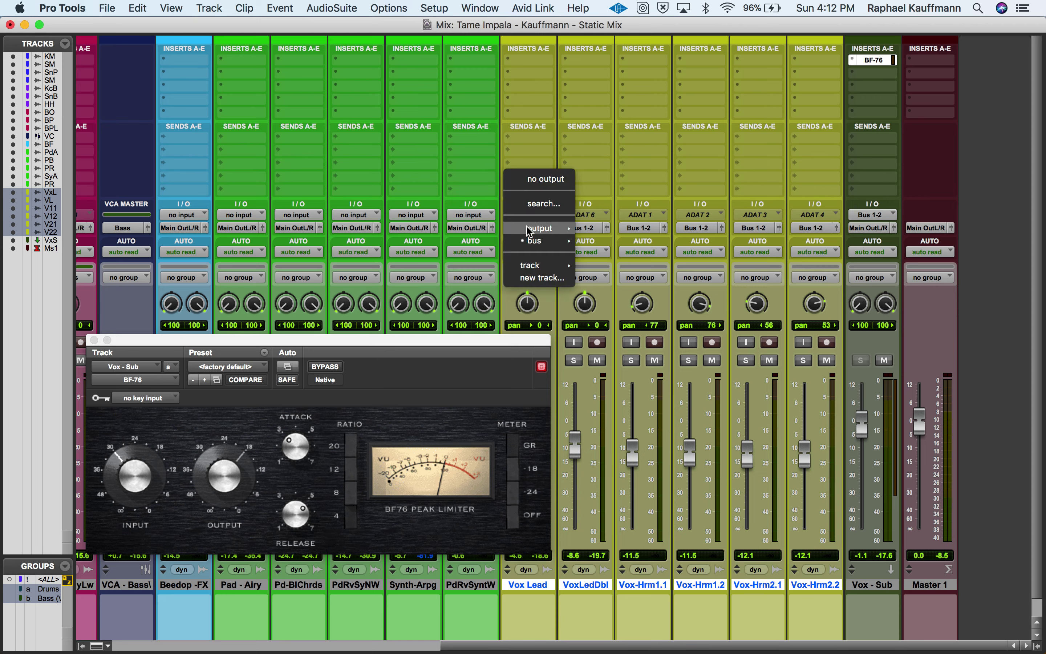
mouse_move(531, 232)
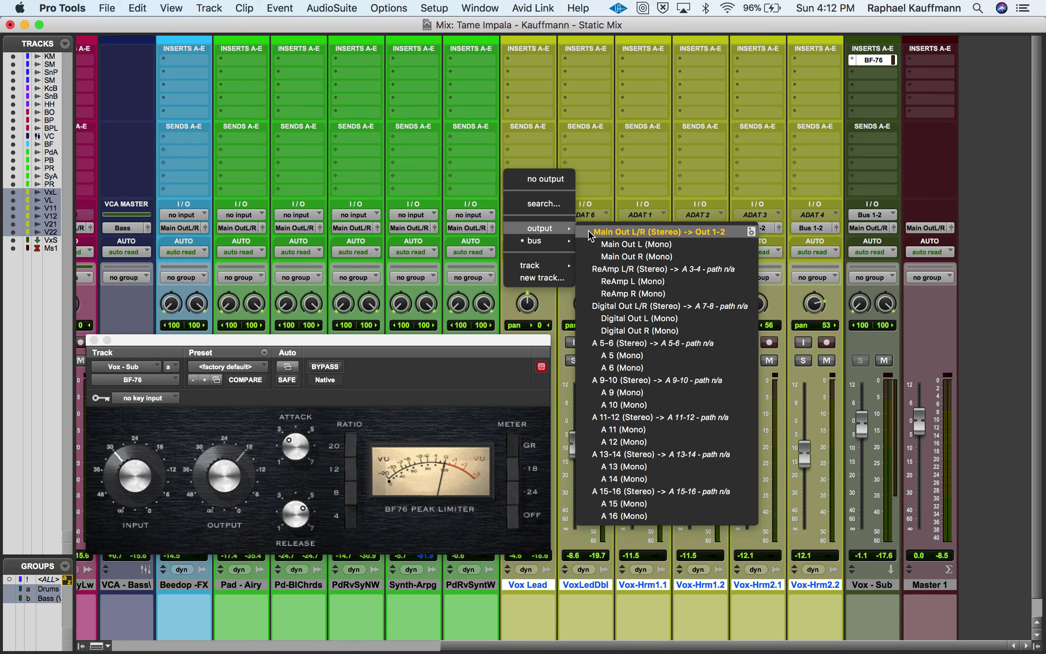
left_click(597, 229)
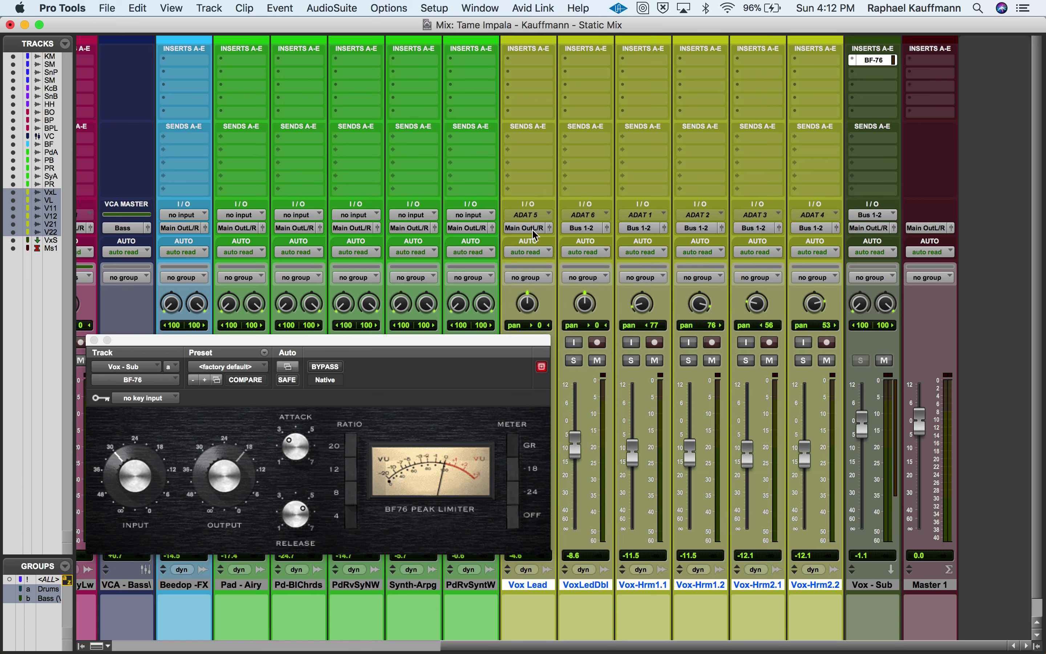
left_click(589, 232)
mouse_move(590, 236)
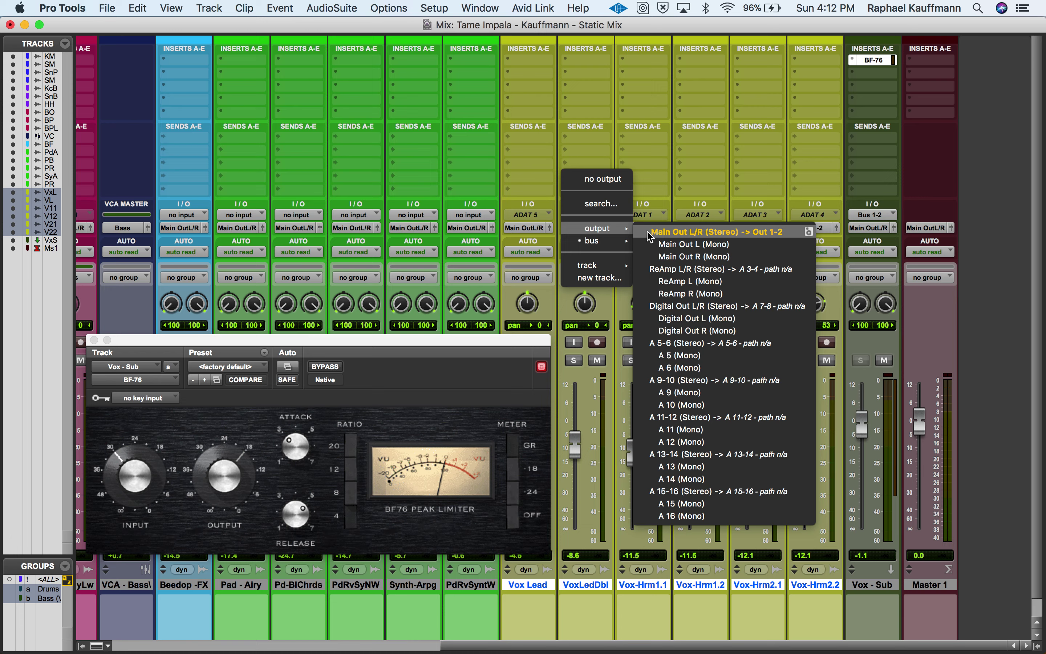
left_click(661, 235)
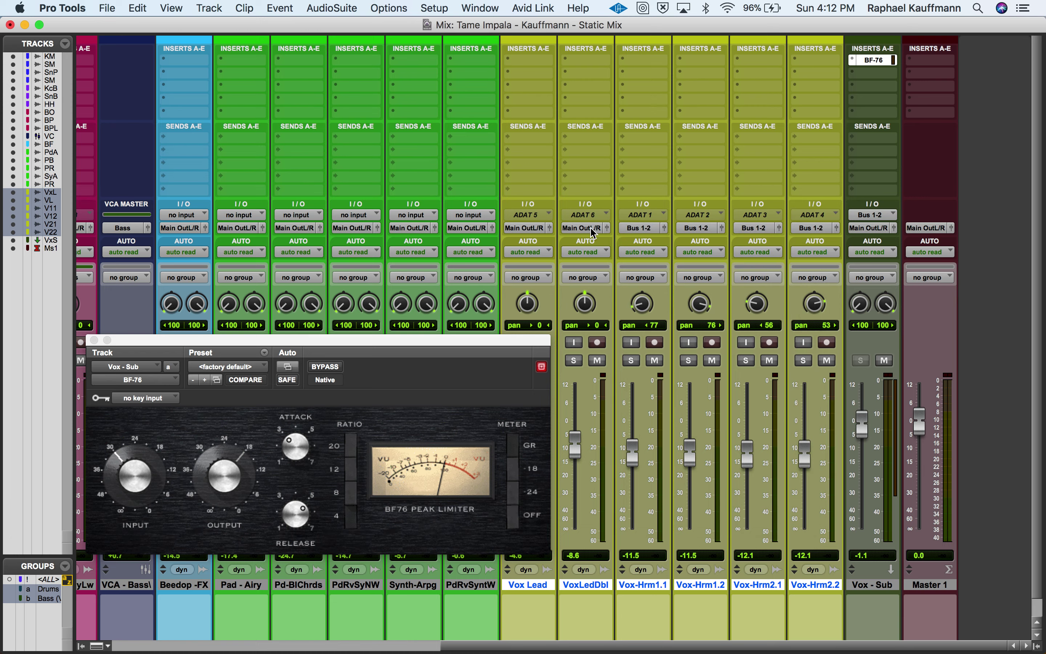
In the Edit window, uncover the vocal tracks and start playback from 53|4|000 in the Vox - Harm 2.1 clip
key("space")
key("super+equal")
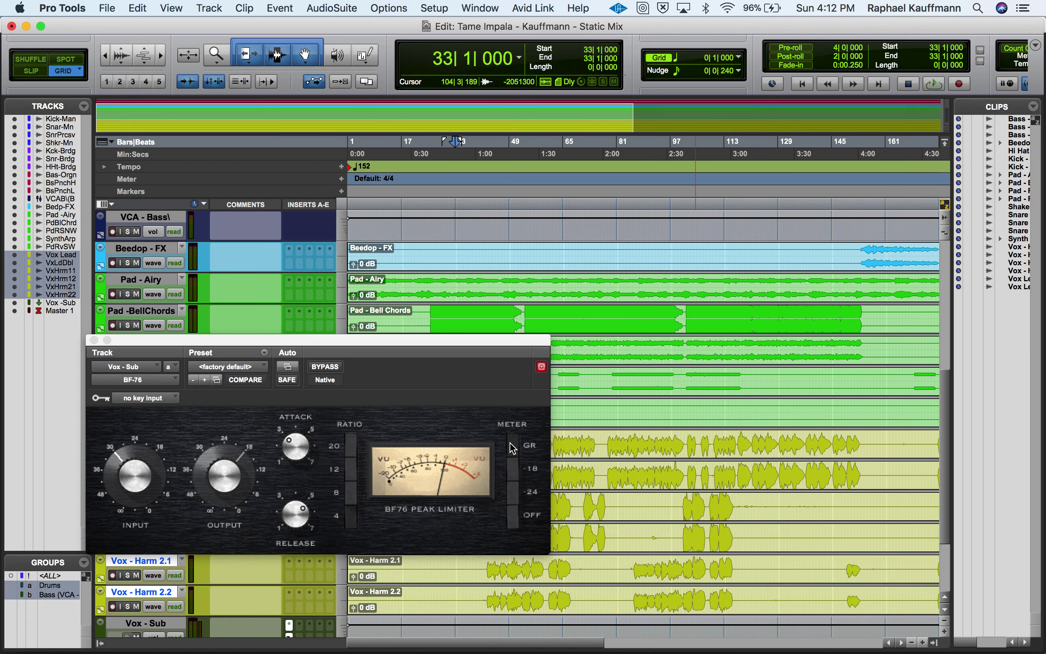
left_click_drag(407, 346, 480, 165)
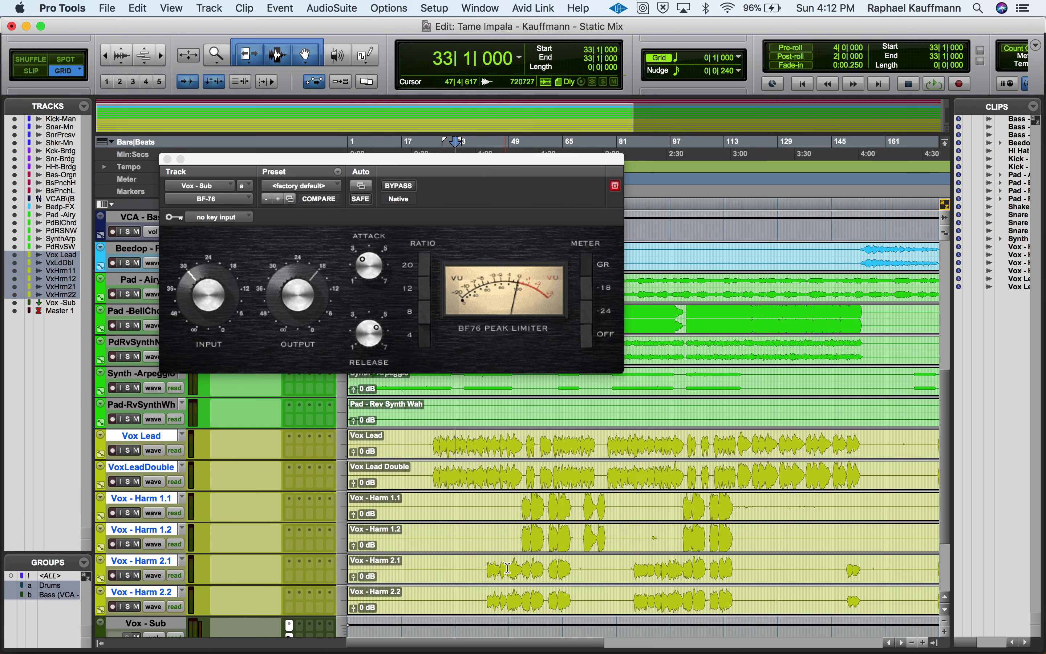
left_click(525, 565)
key("space")
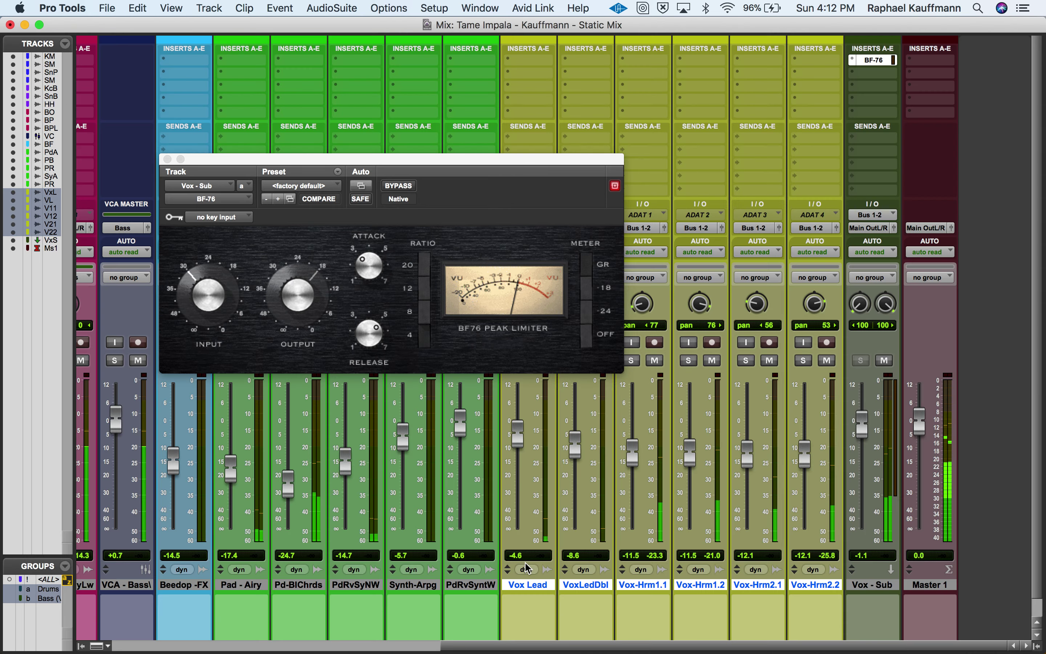
Back in the Mix window, raise the BF-76 input to about 24 and lower its output a little during playback
key("super+equal")
left_click_drag(193, 303, 193, 293)
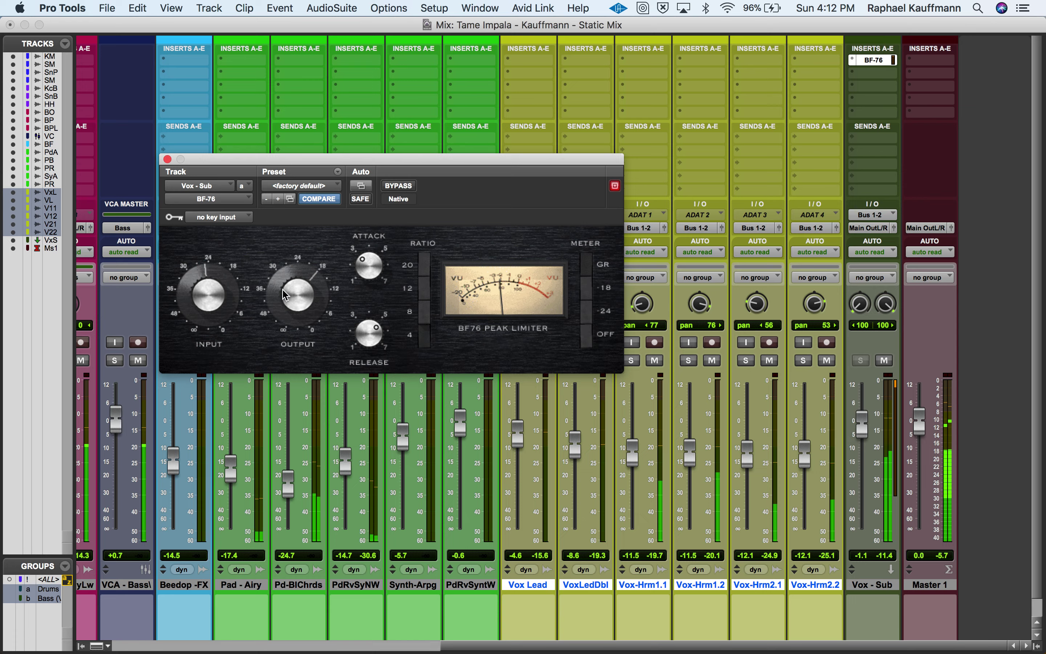
left_click_drag(281, 311, 278, 331)
Lower the Vox - Sub fader to -4.3 dB and close the BF-76 window
left_click_drag(862, 436, 861, 446)
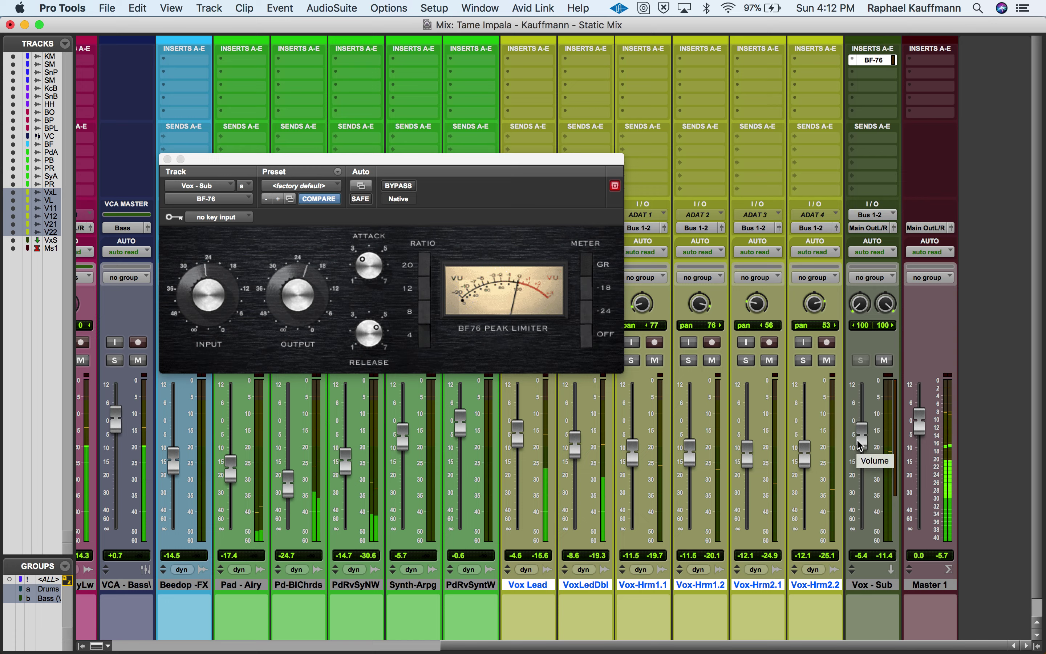
left_click_drag(860, 446, 862, 442)
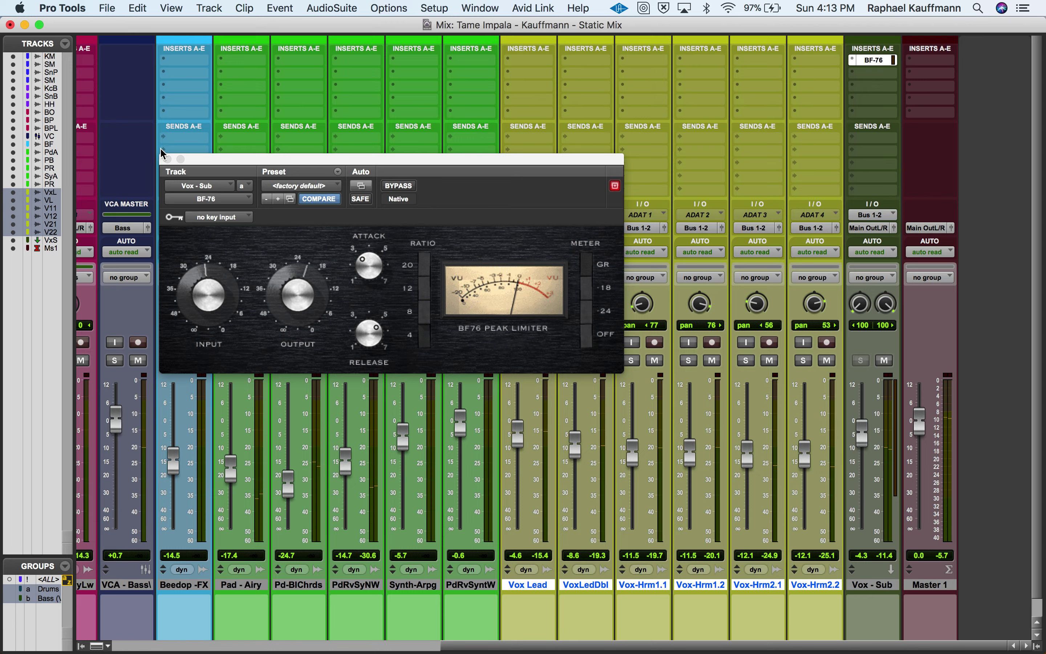
left_click(168, 159)
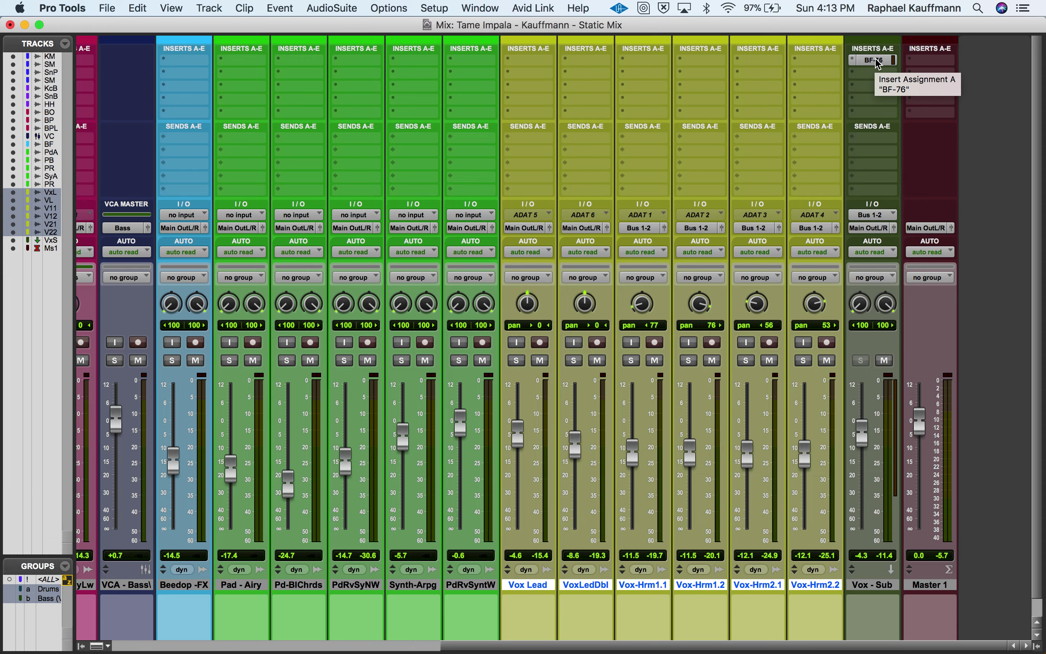
Raise the Drums group with the Shaker - Main fader, bringing that track to -8.4 dB
scroll(737, 315, "left", 10)
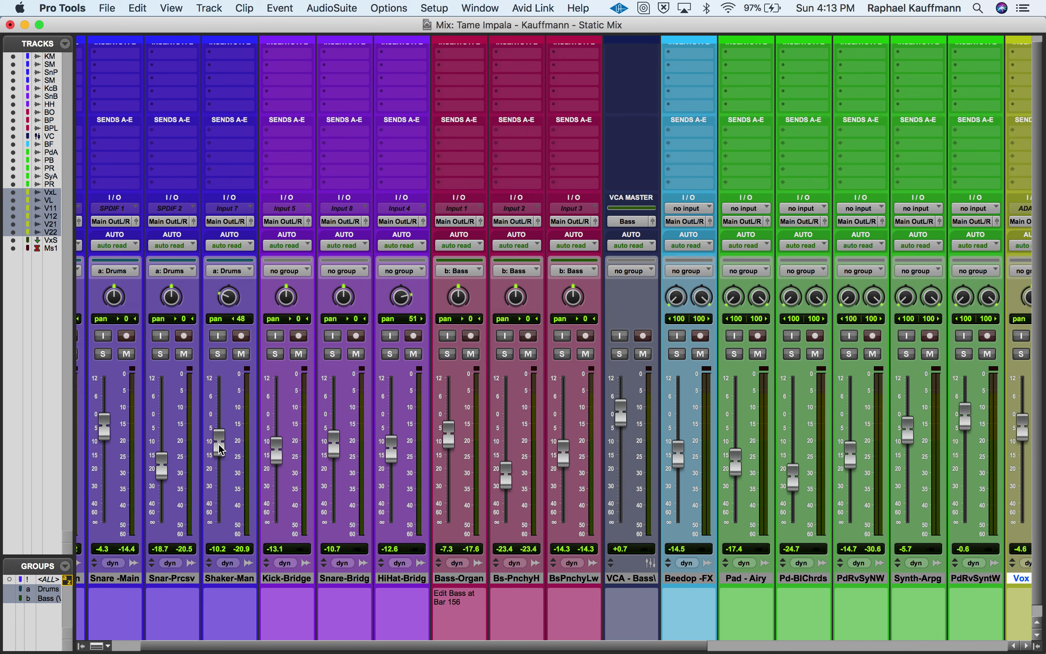
left_click_drag(220, 448, 220, 445)
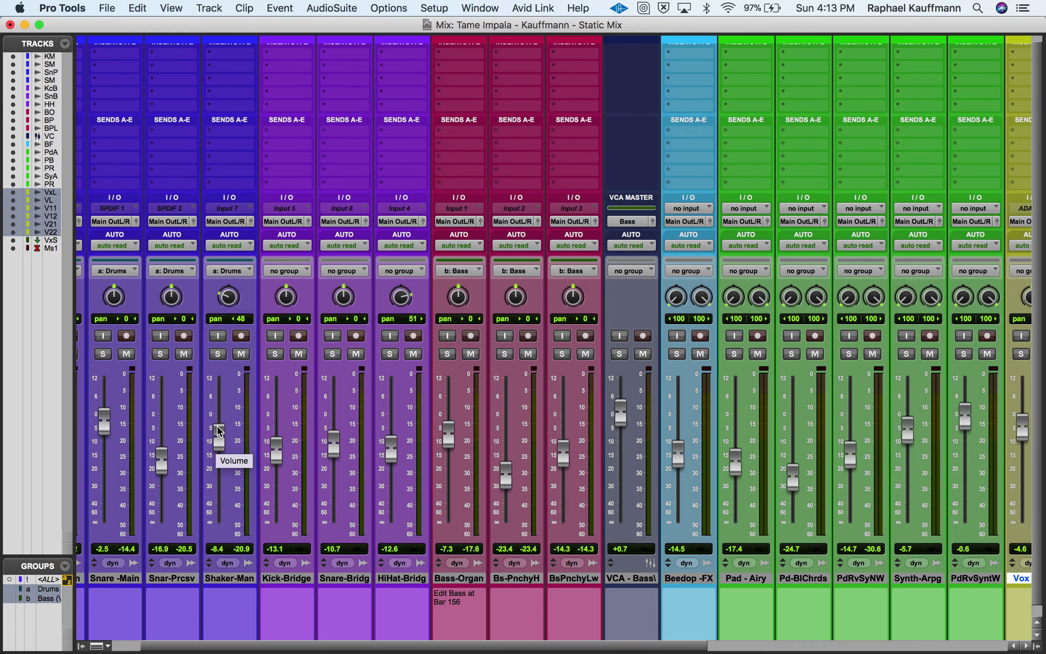
In the Edit window, select the grouped drum clips through the Snare - Percussive clip, then return to the Mix window
key("super+equal")
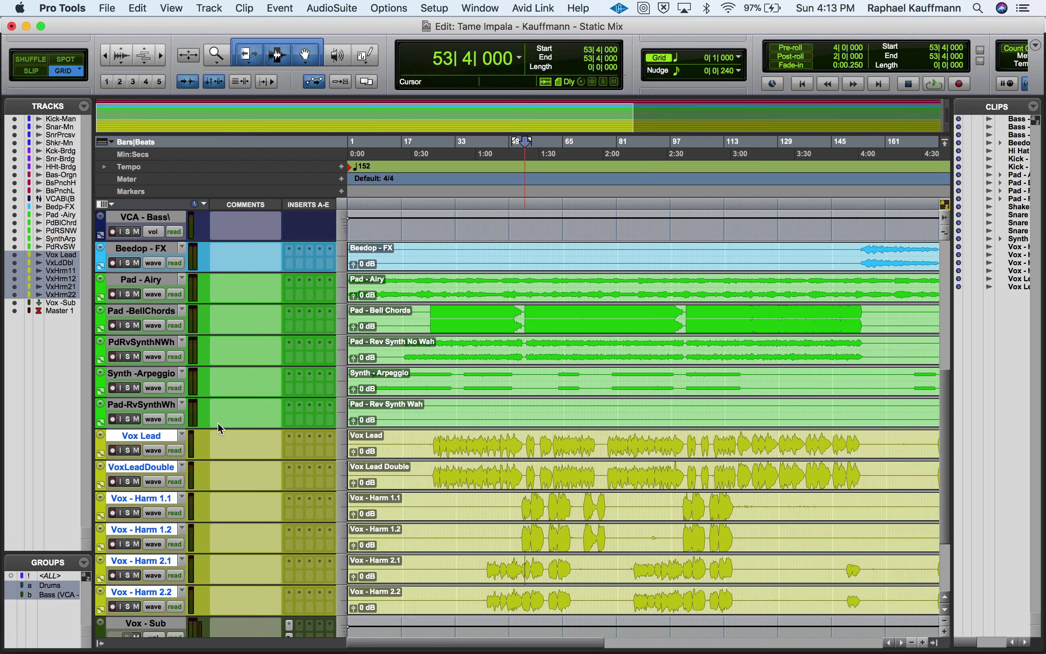
left_click(482, 310)
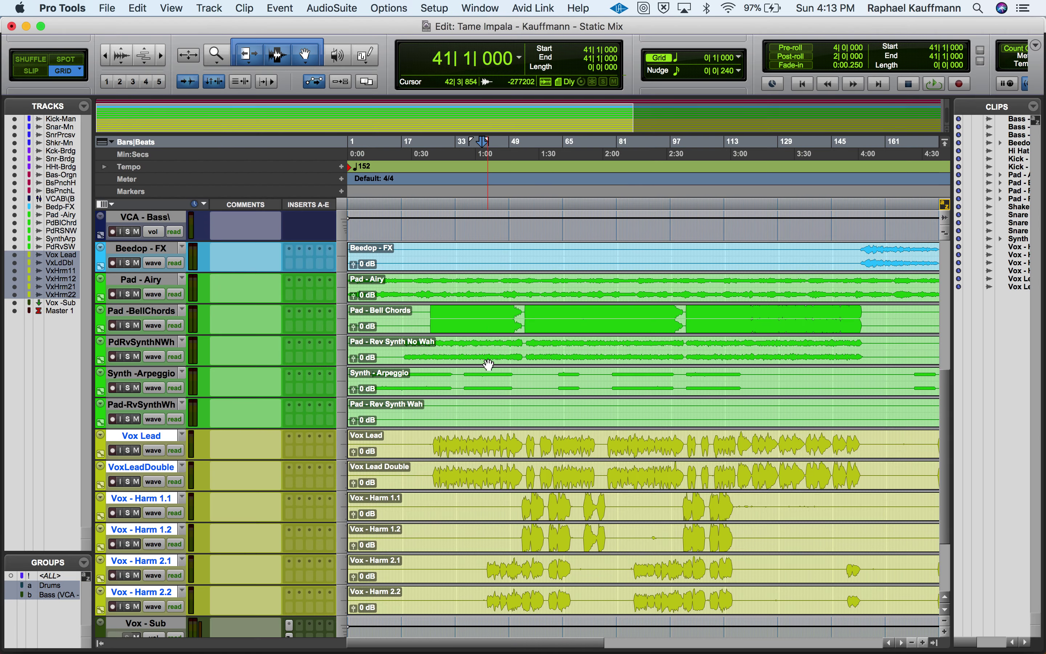
scroll(501, 304, "up", 10)
left_click(506, 298)
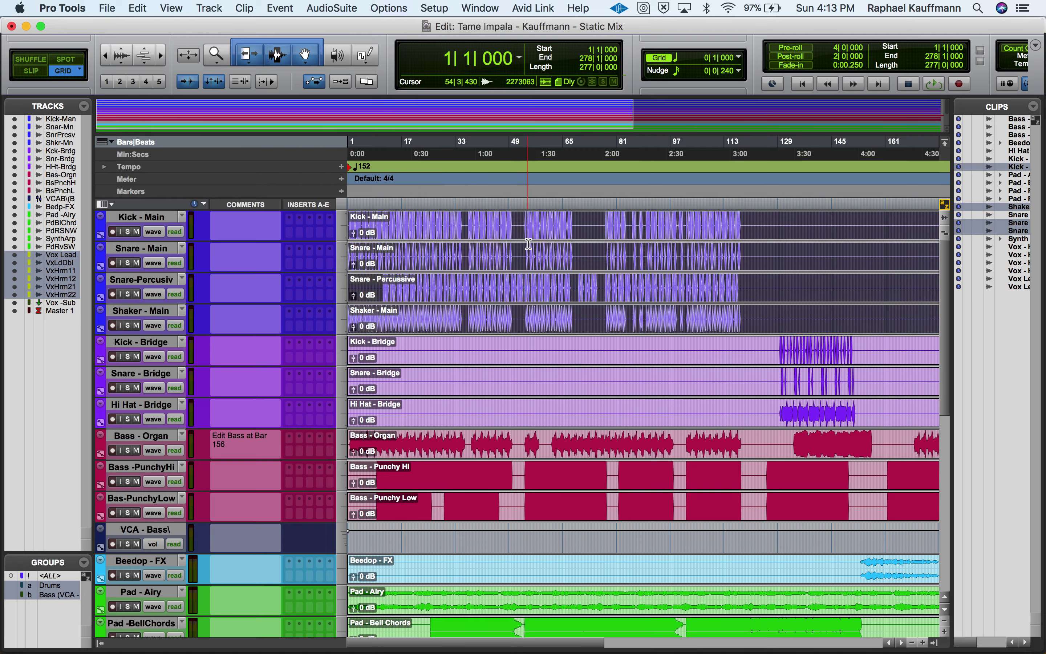
left_click(533, 279)
left_click(537, 295)
key("super+equal")
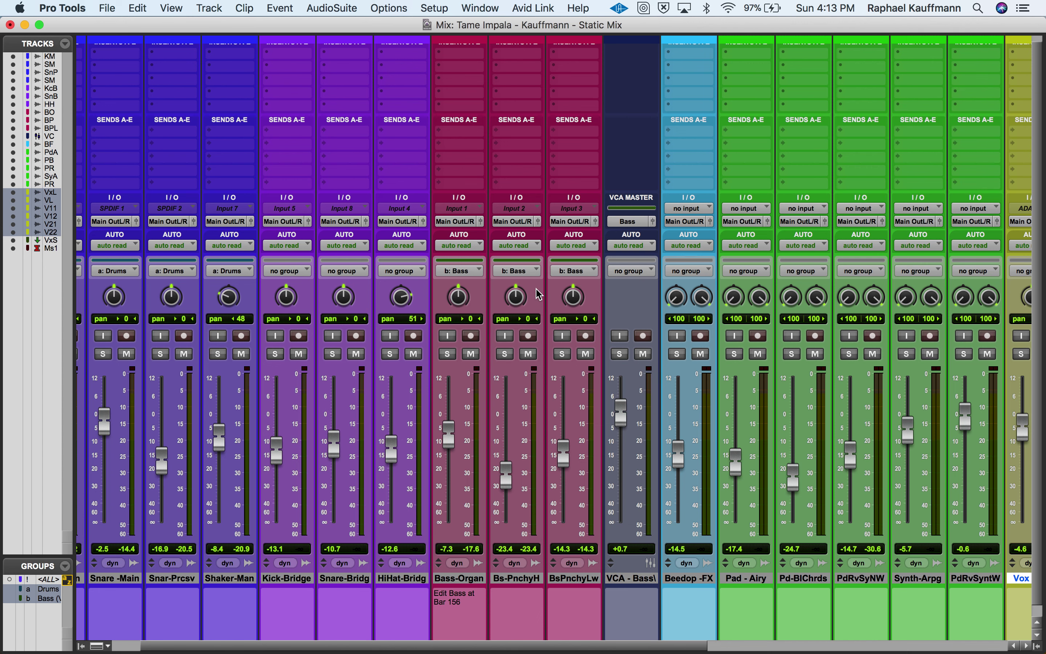
Toggle the mute and then the solo of the Snare - Percussive track on and off
left_click(191, 355)
left_click(191, 356)
left_click(161, 354)
left_click(161, 354)
Select the VCA - Bass track, grab its fader, and toggle its mute on and off
left_click(630, 580)
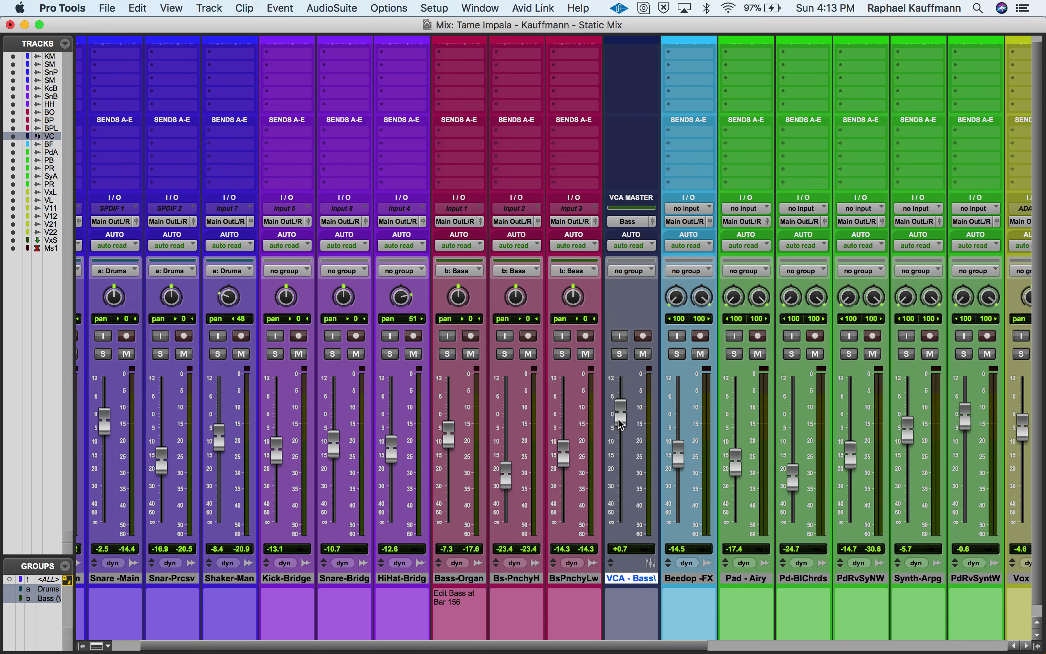
left_click_drag(620, 416, 621, 418)
left_click(643, 354)
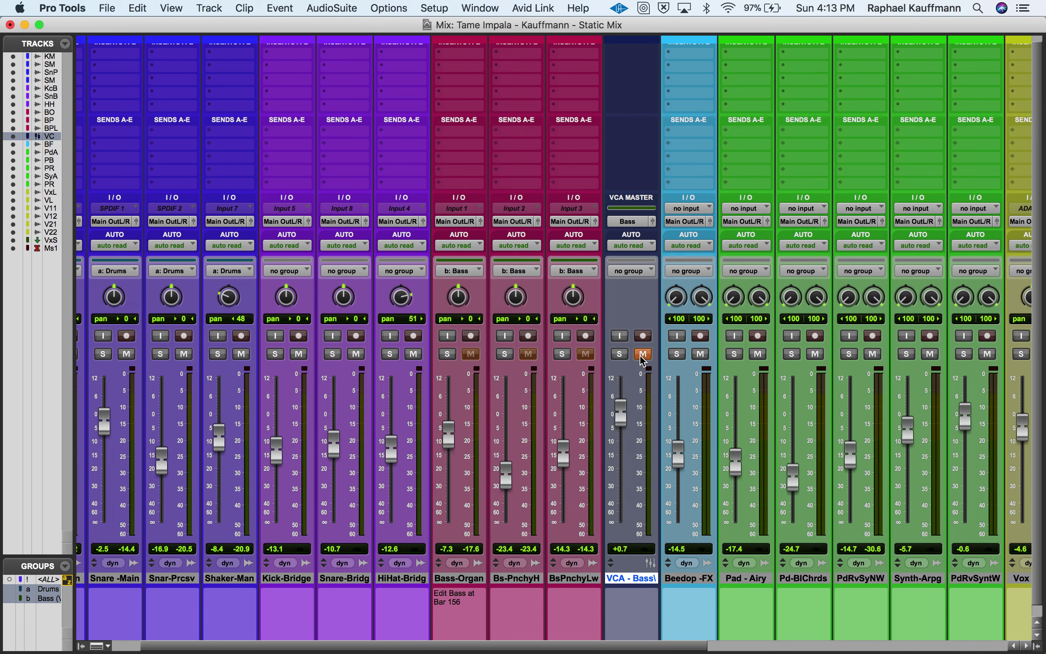
left_click(642, 356)
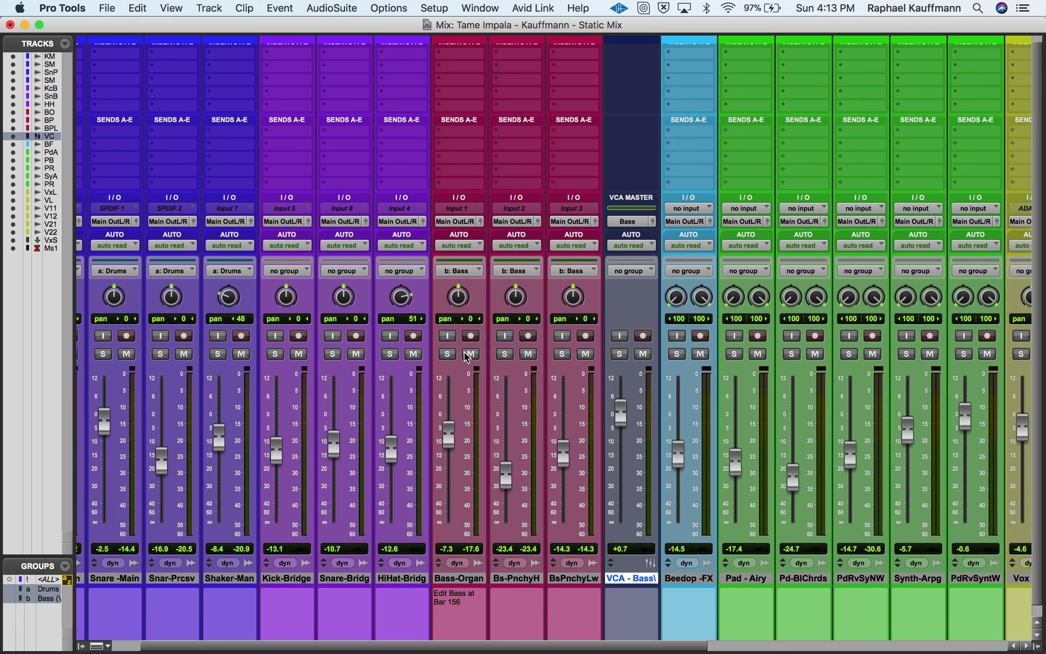
Solo Bass - Organ and Bass - PunchyHi, toggle the mute on Bass - Organ, and clear the solos and mute again
left_click(451, 356)
left_click(505, 354)
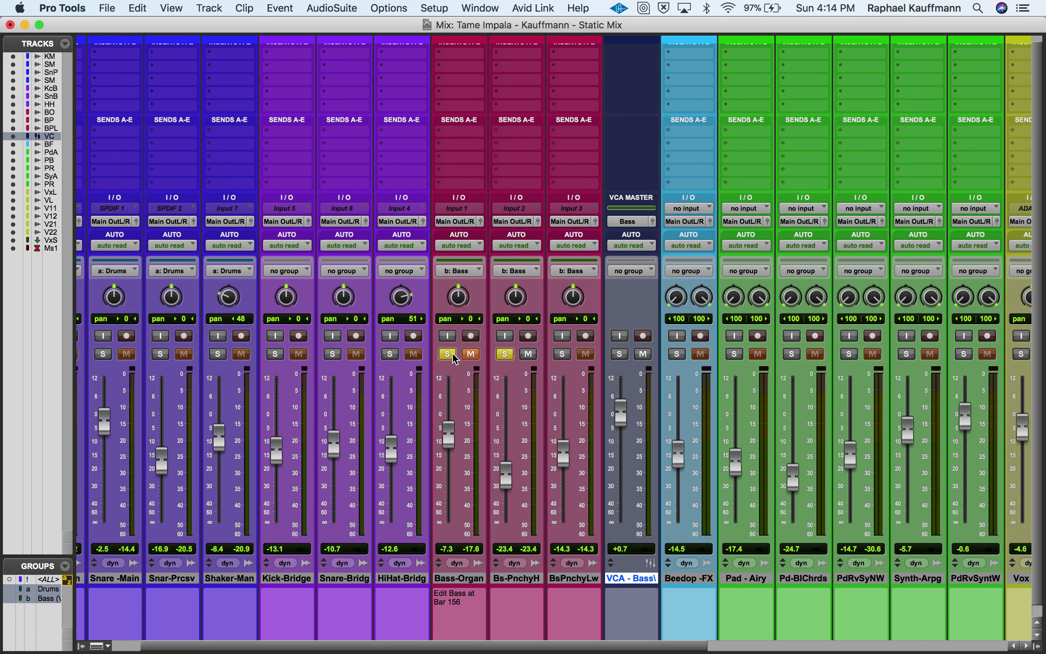
left_click(506, 355)
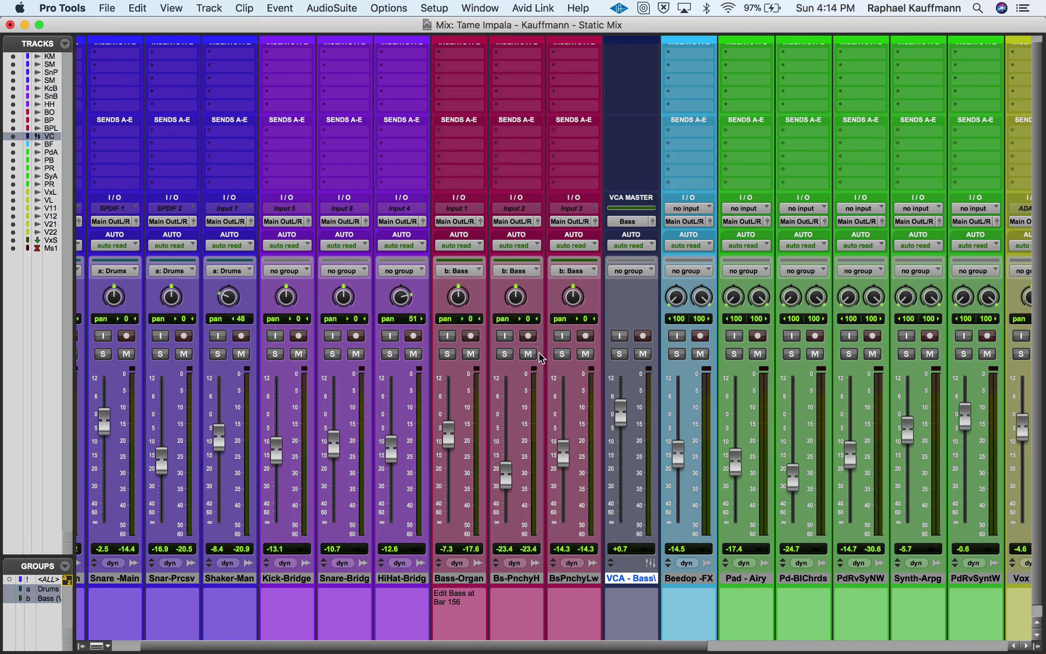
scroll(542, 357, "right", 2)
scroll(443, 485, "right", 15)
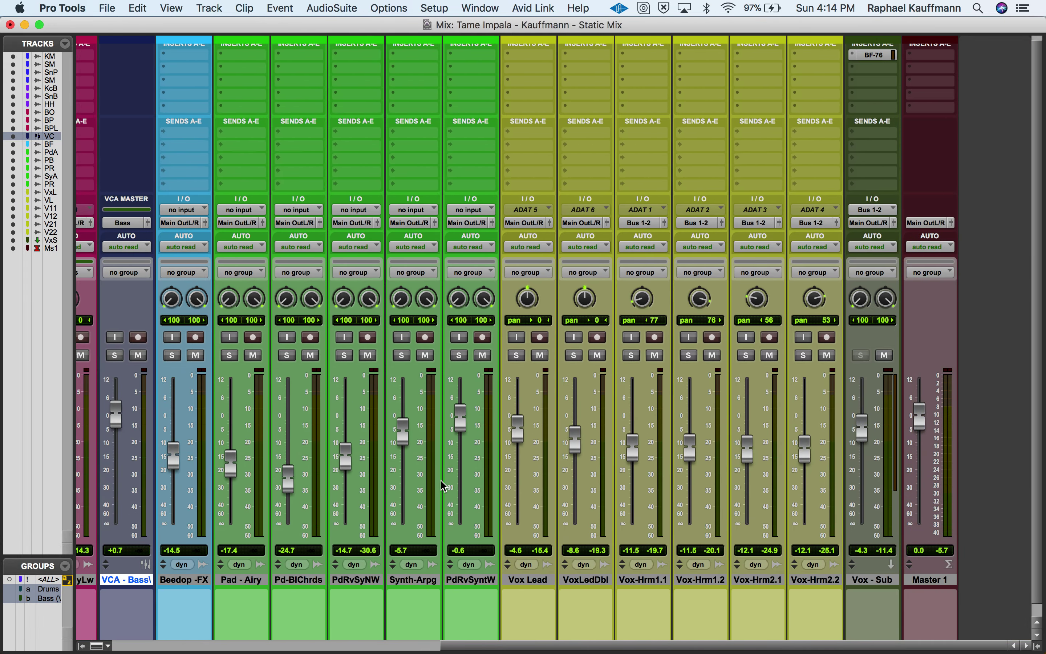
Select the Vox - Sub track, lower its fader to -4.9 dB, and switch to QuickTime Player
left_click(867, 580)
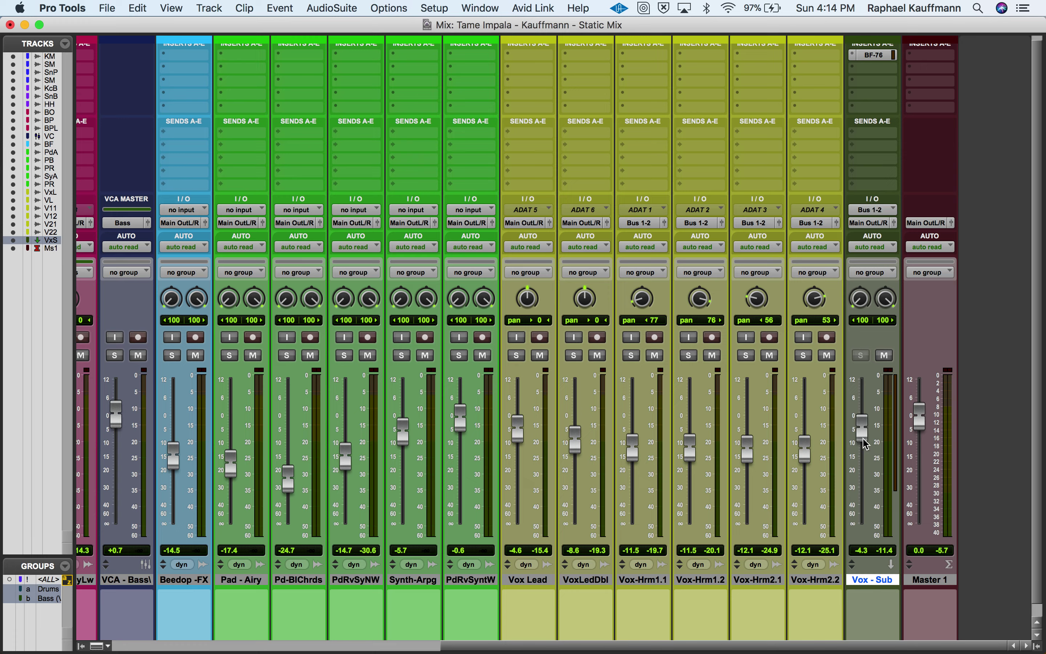
left_click_drag(864, 438, 862, 441)
key("super+Tab")
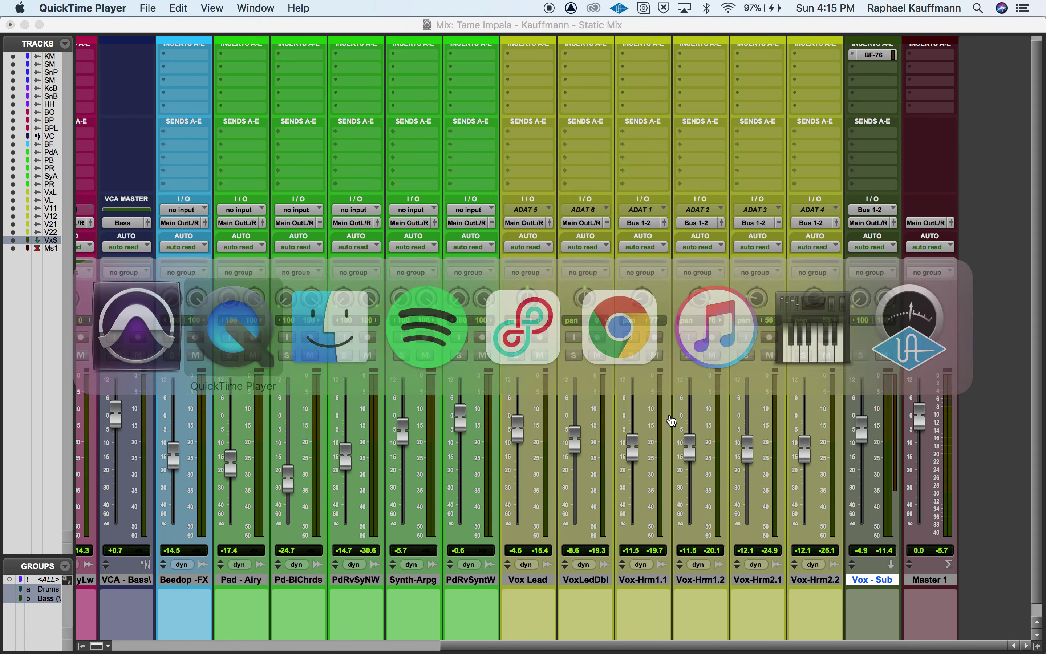
Return to Pro Tools and raise the grouped drum faders using the Shaker-Main fader, setting it to -8.1 dB
scroll(672, 420, "left", 5)
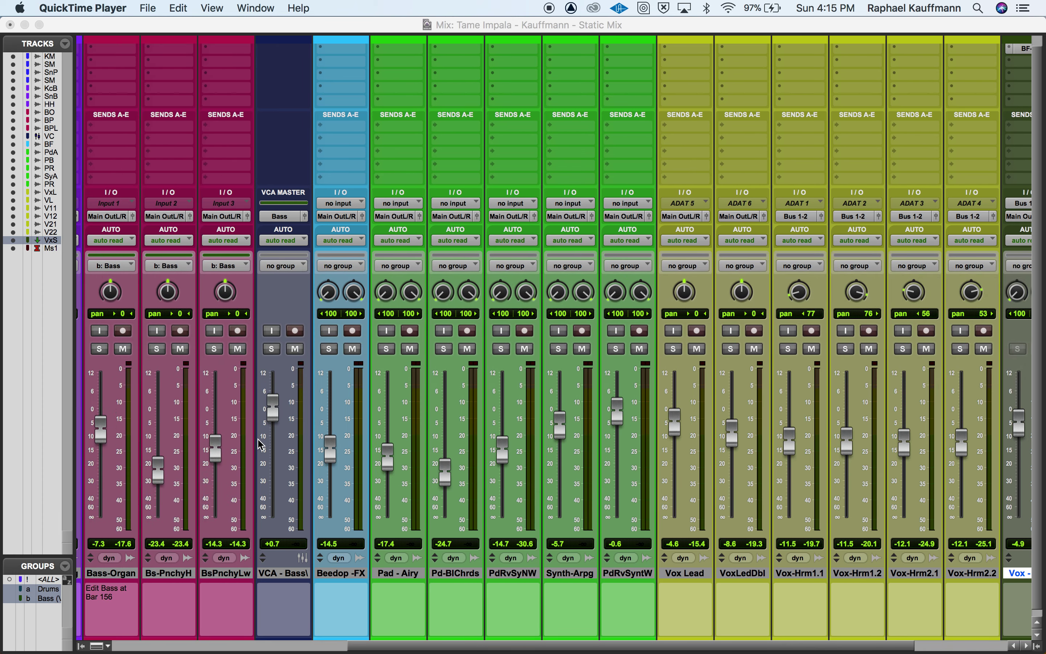
scroll(261, 445, "left", 4)
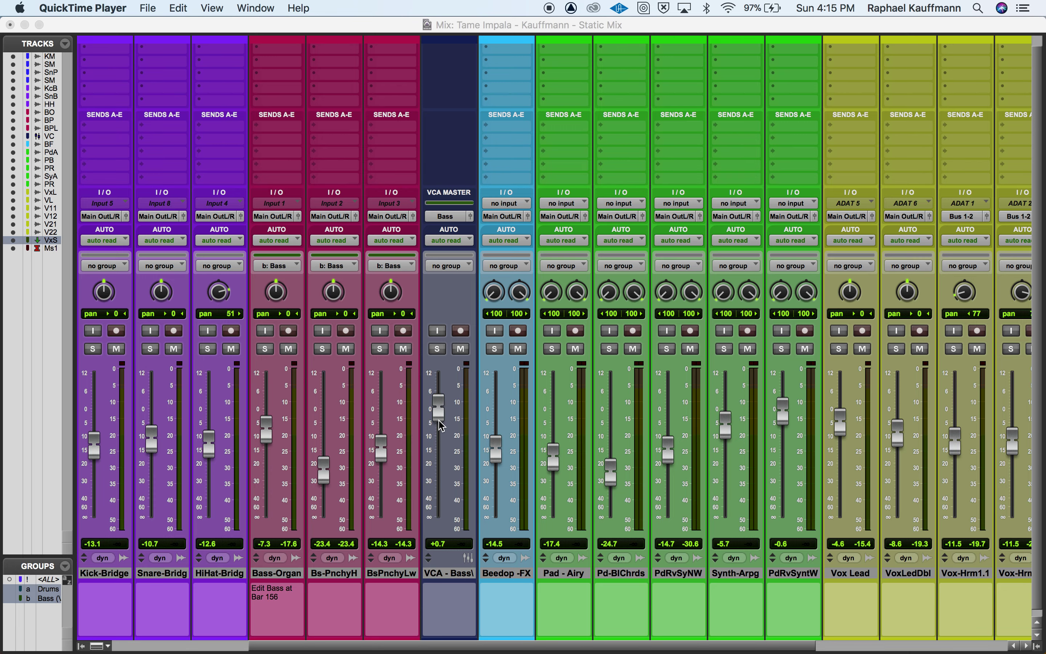
scroll(439, 421, "left", 5)
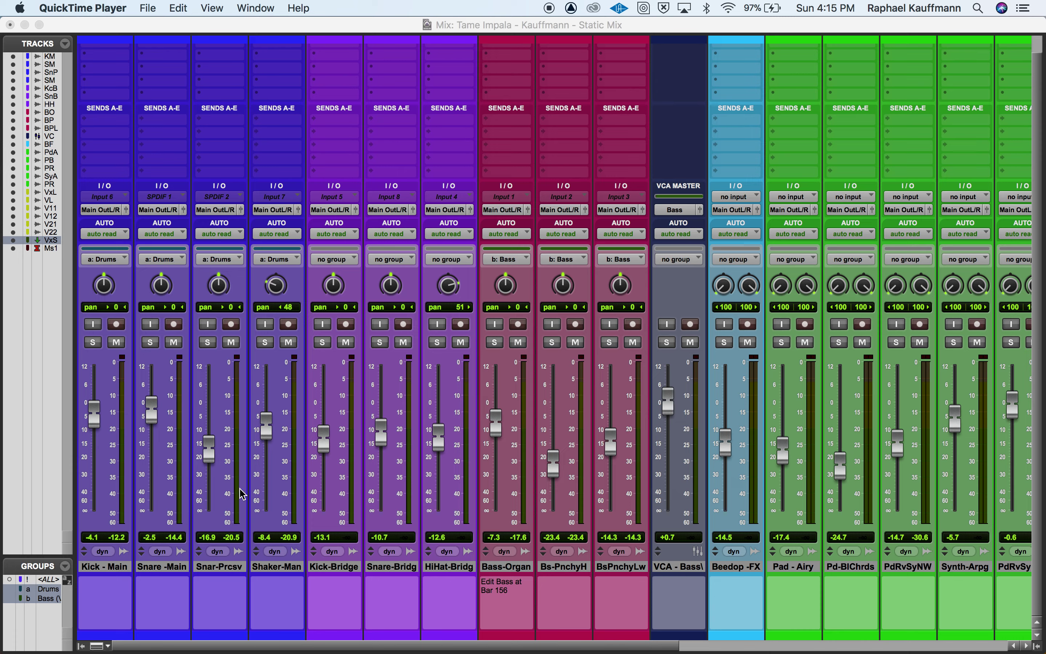
left_click(265, 429)
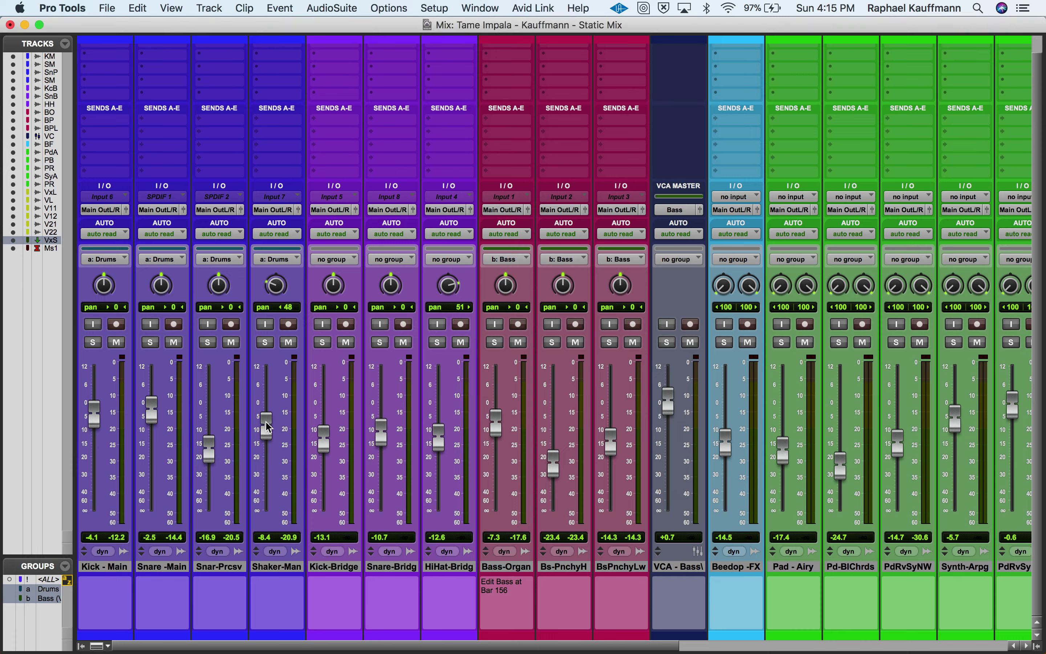
left_click_drag(266, 428, 268, 425)
Switch to QuickTime Player, quit it to end the screen recording, and enter "3 Ways to Group" as the recording's file name
key("super+Tab")
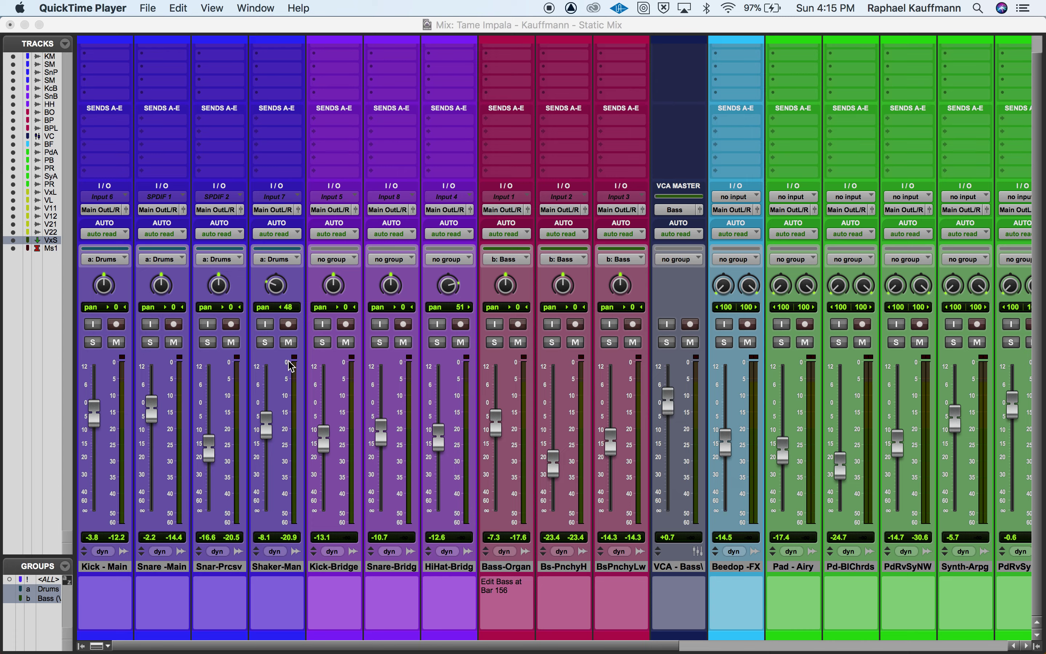
key("super+q")
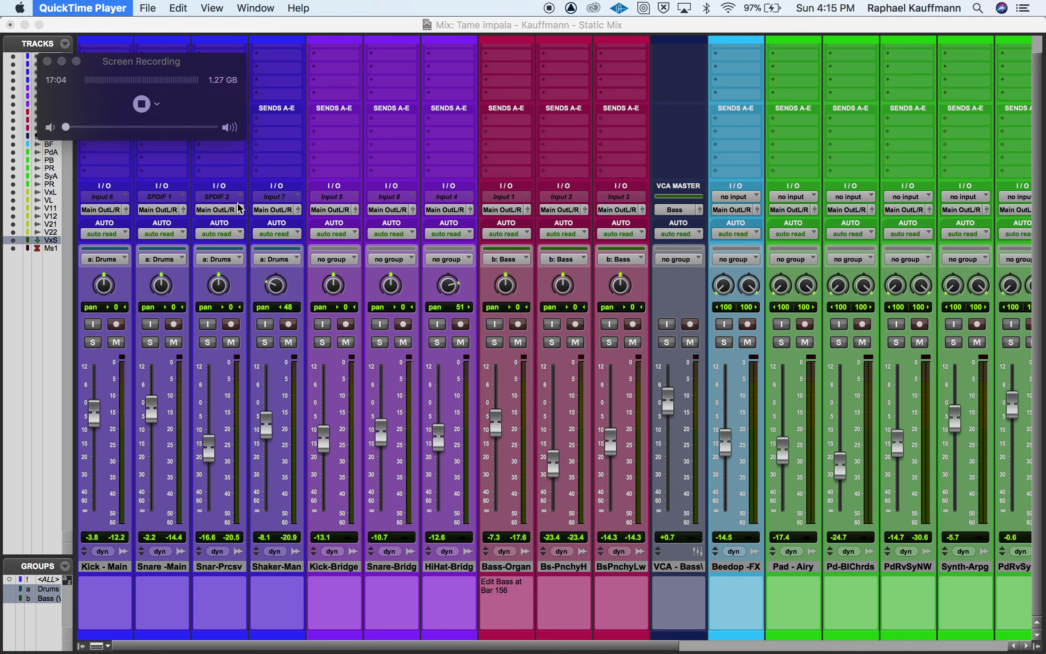
type("3 W")
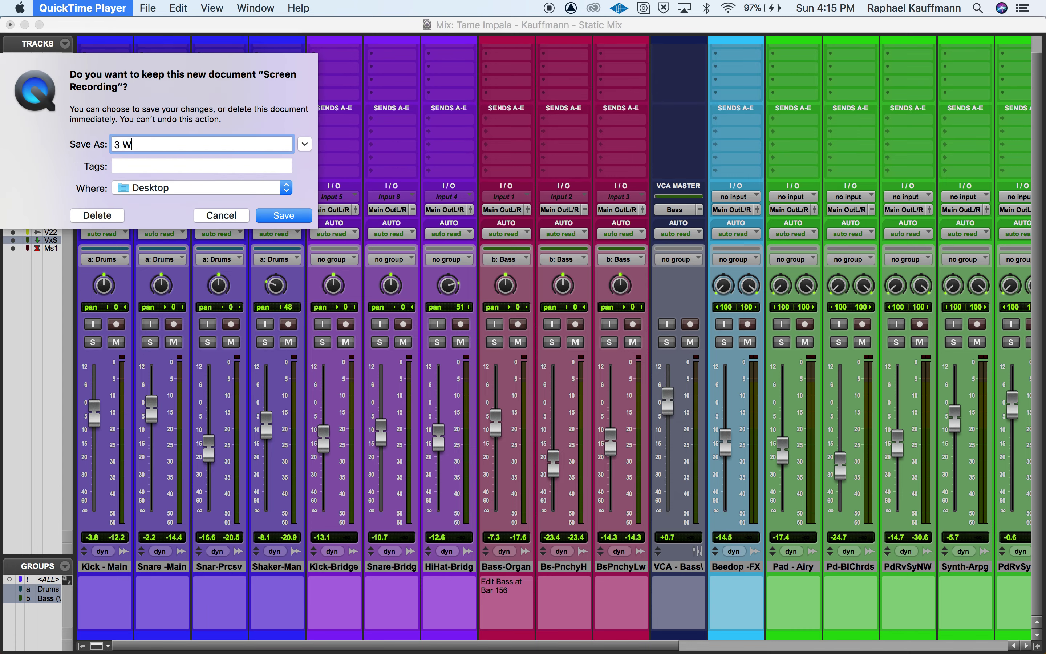
type("ays to Group")
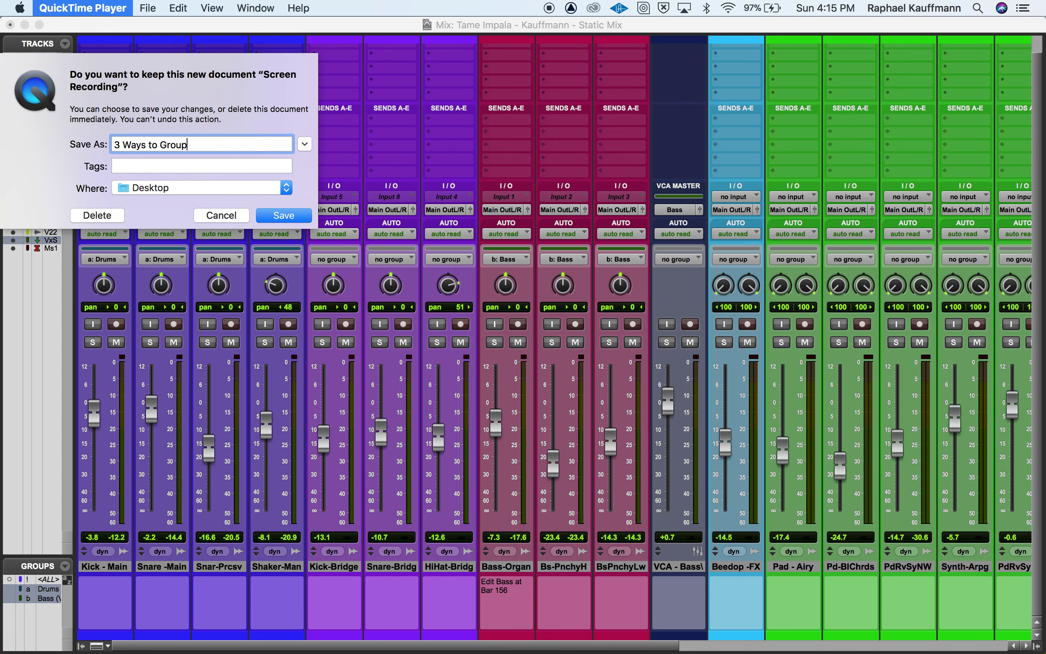